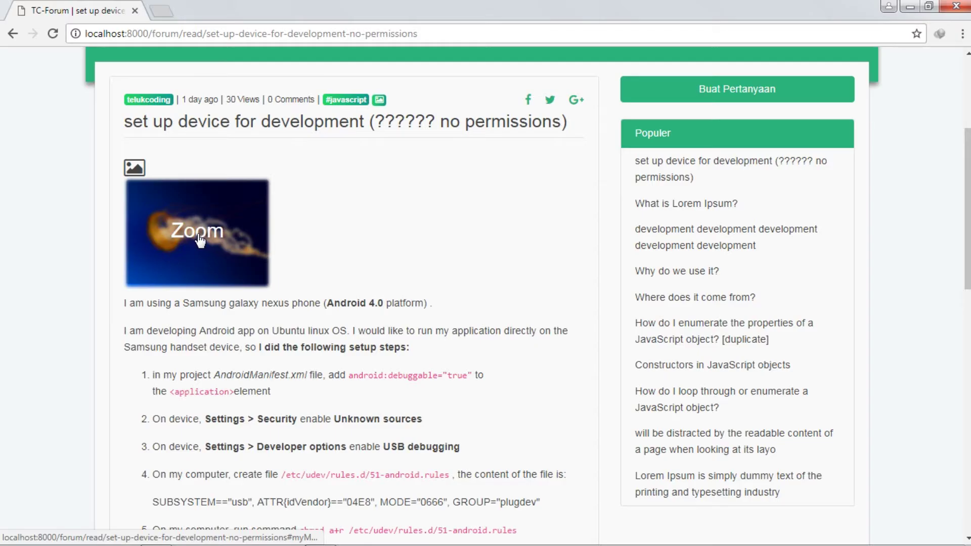
left_click(199, 236)
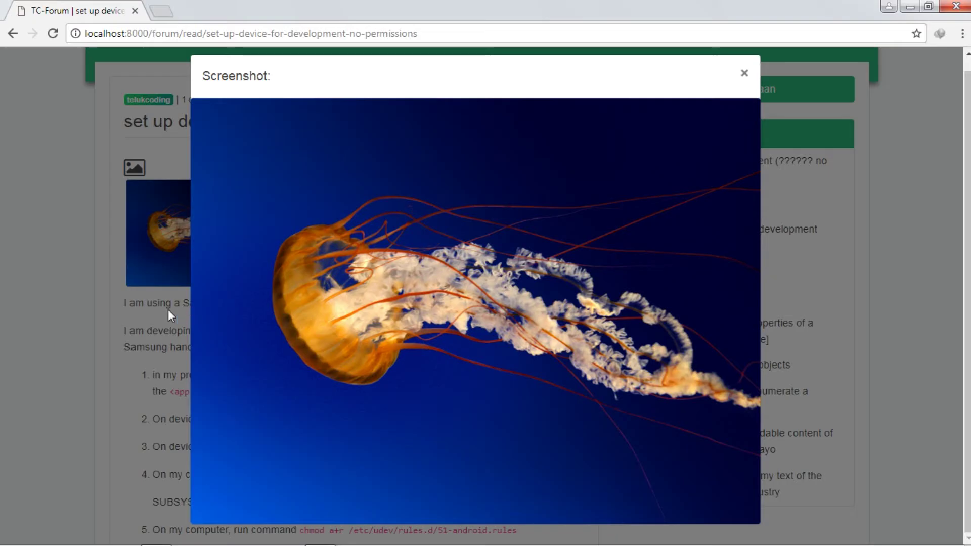
left_click(744, 74)
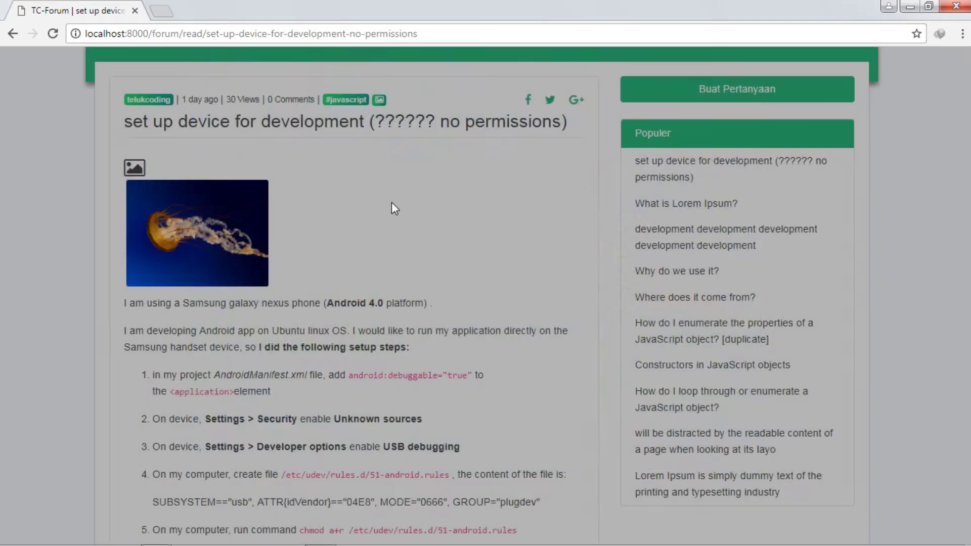
scroll(178, 259, "down", 3)
left_click_drag(123, 161, 258, 265)
scroll(217, 208, "down", 4)
scroll(258, 265, "down", 3)
left_click(277, 294)
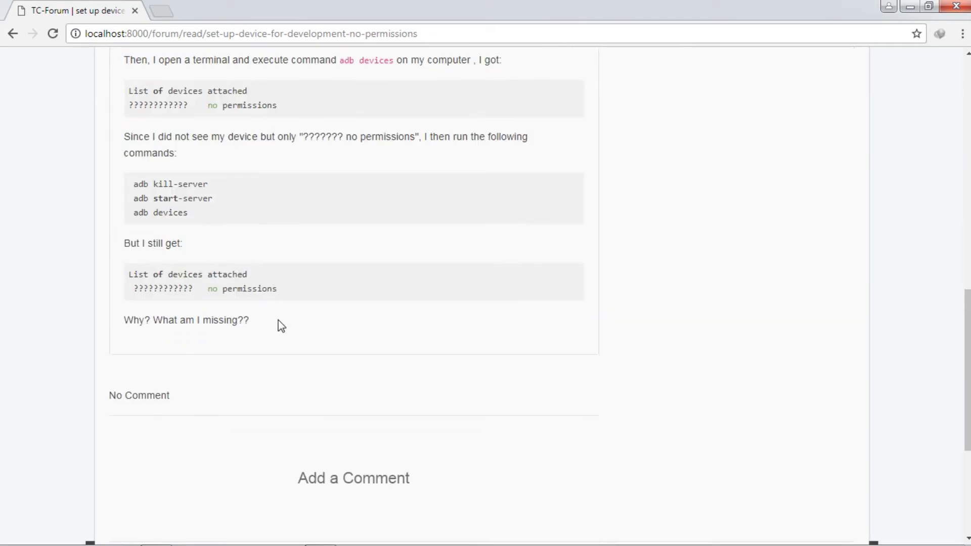
scroll(237, 261, "up", 8)
left_click_drag(271, 301, 117, 237)
left_click(173, 248)
scroll(173, 248, "down", 6)
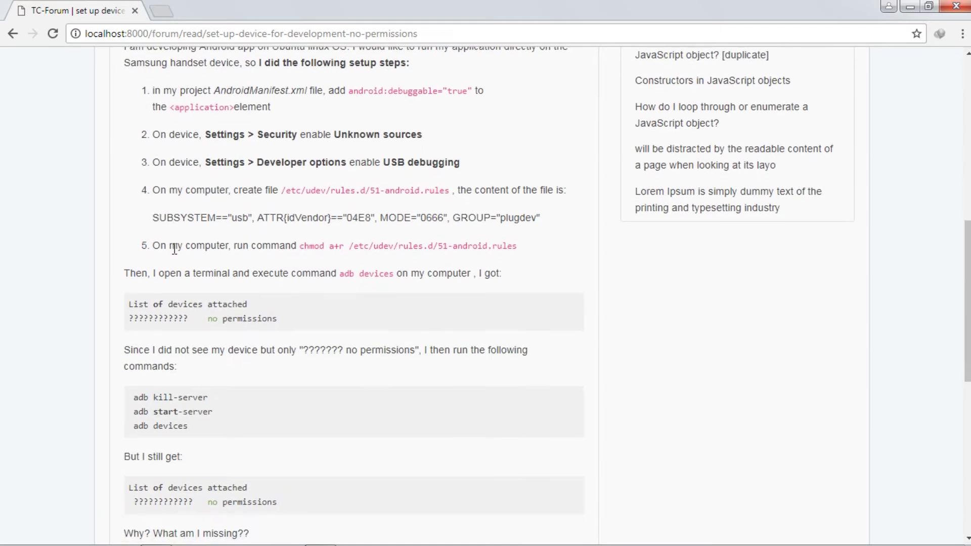
scroll(174, 249, "down", 3)
scroll(290, 269, "up", 9)
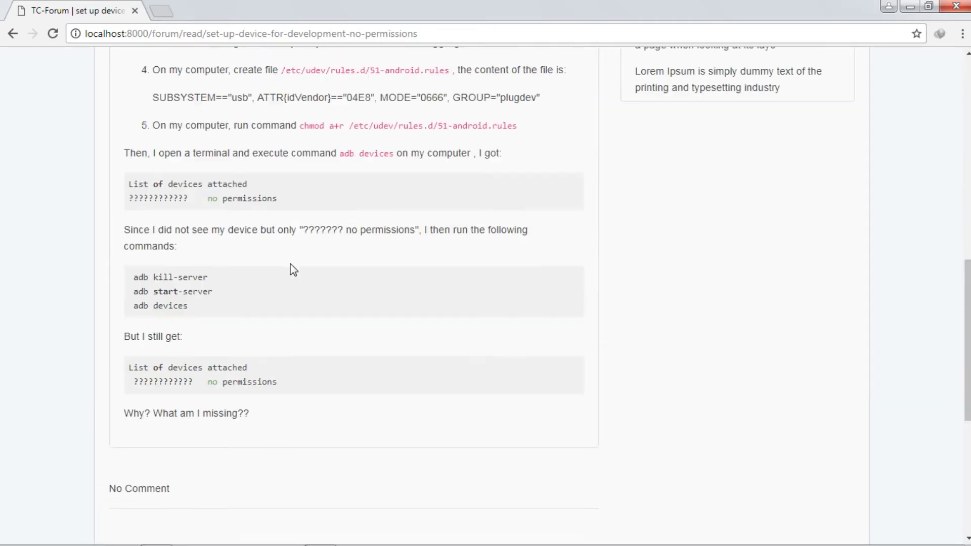
scroll(487, 284, "up", 7)
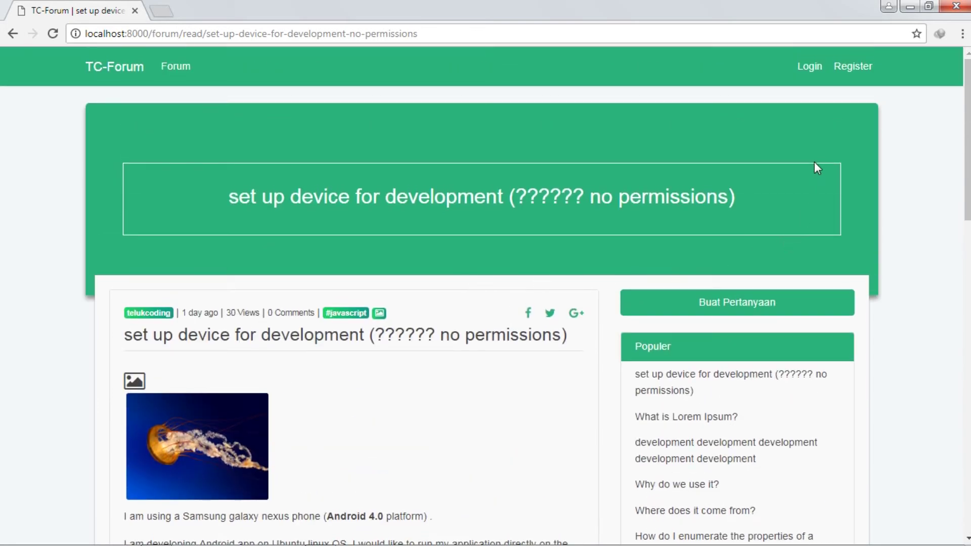
Step: Fill in the account e-mail and password and submit the login form, which returns a credentials error
left_click(808, 67)
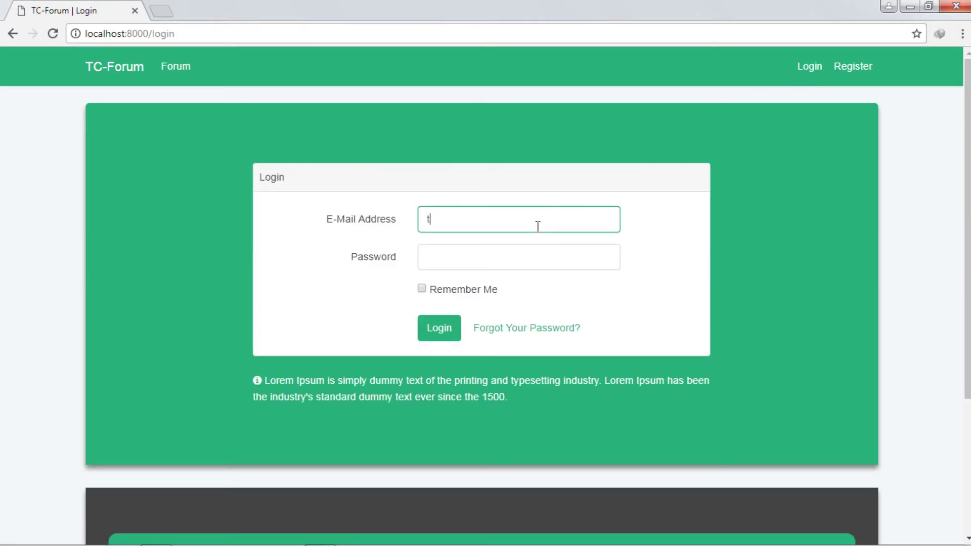
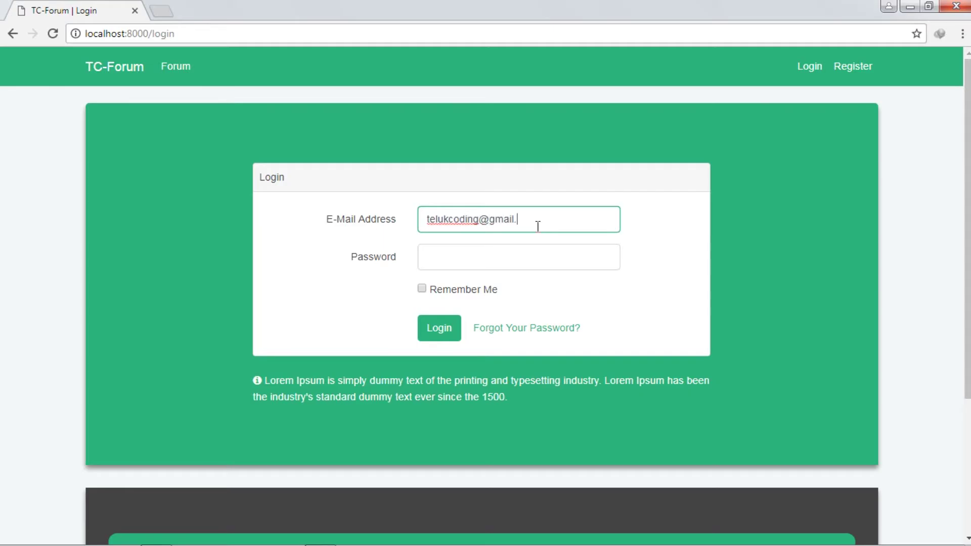
key("Tab")
type("••")
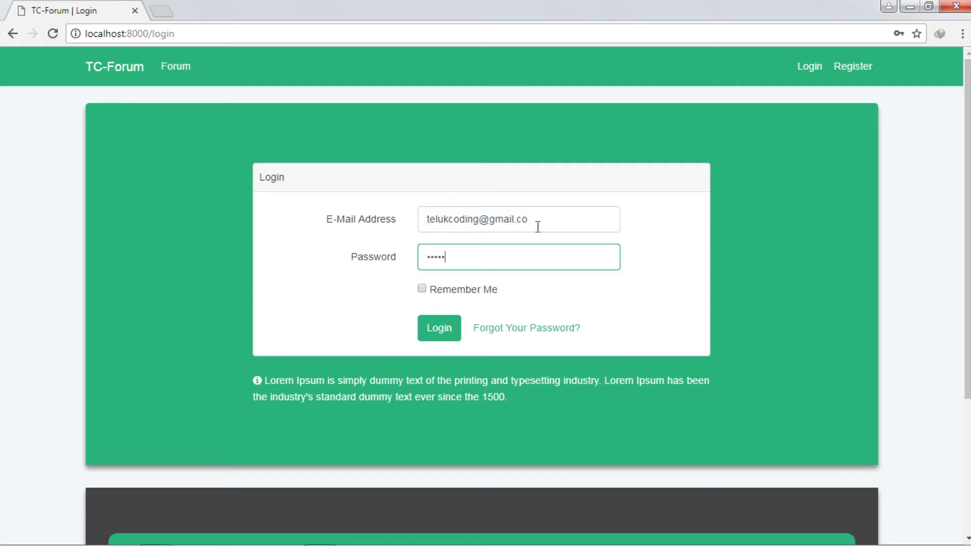
scroll(538, 226, "down", 2)
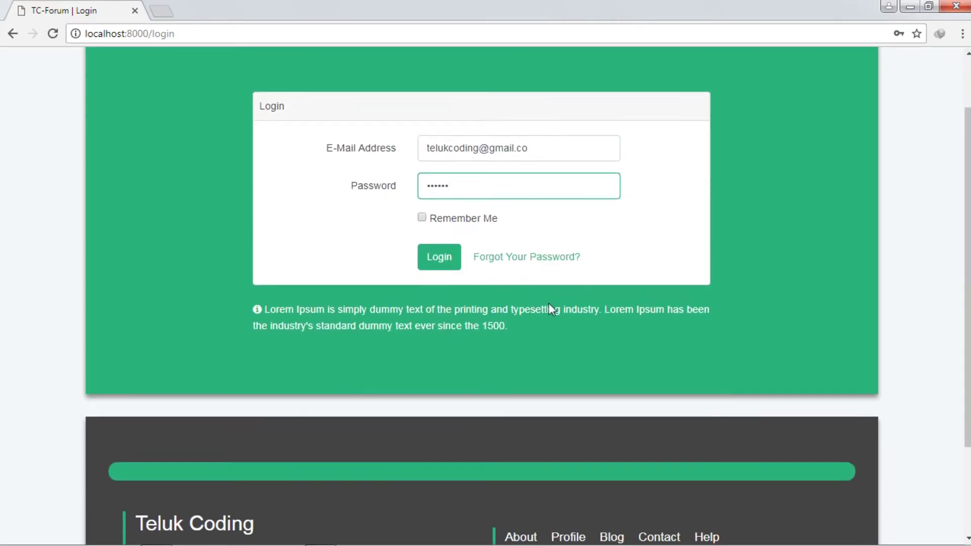
left_click_drag(550, 324, 277, 298)
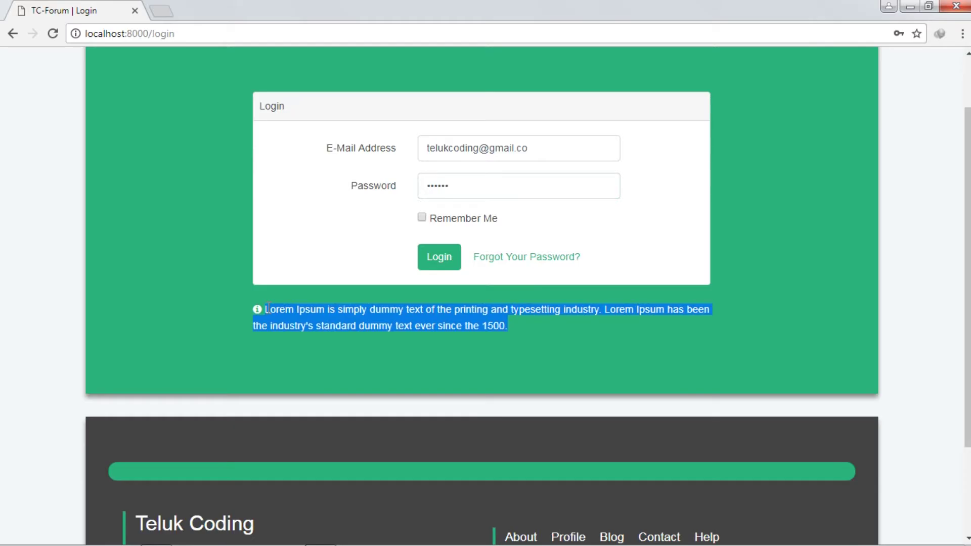
scroll(453, 335, "up", 3)
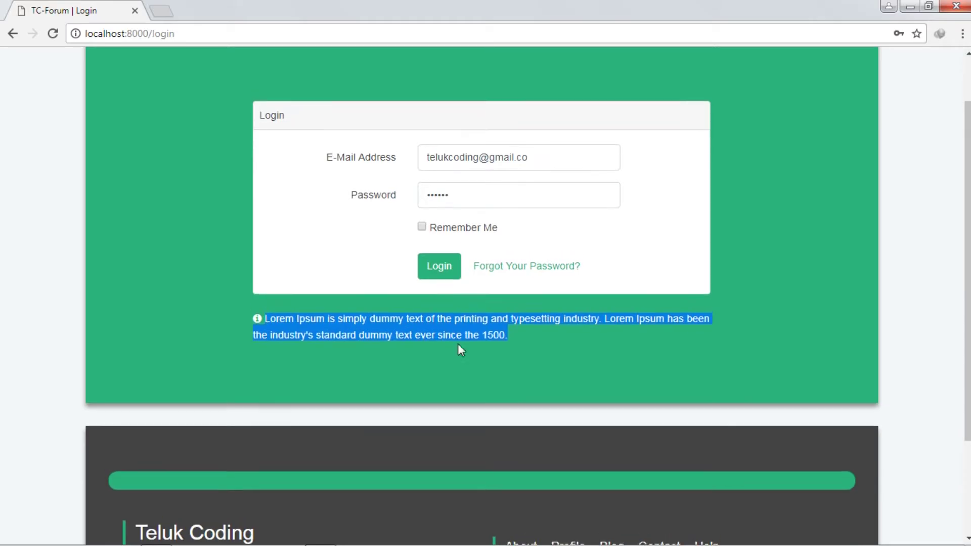
left_click(361, 406)
left_click_drag(522, 398, 317, 382)
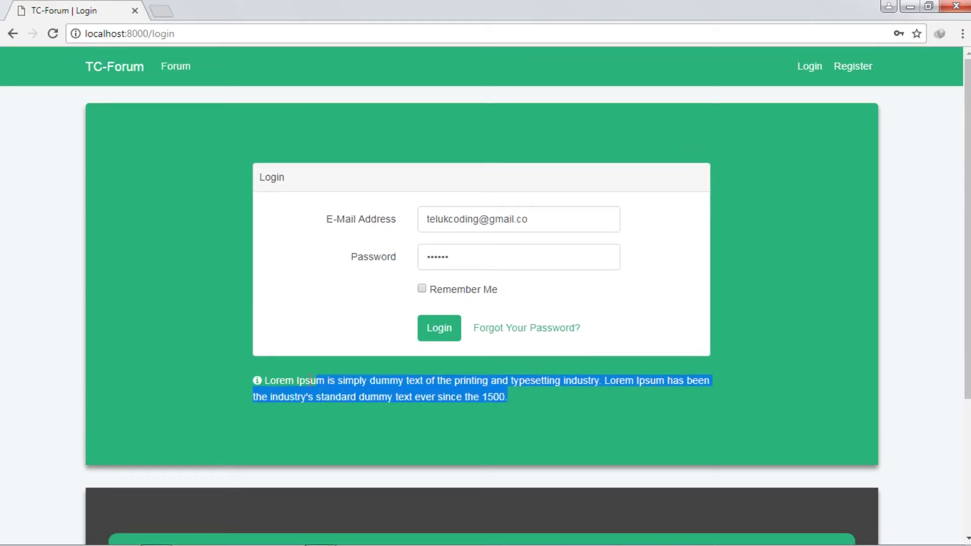
left_click(512, 397)
left_click(498, 259)
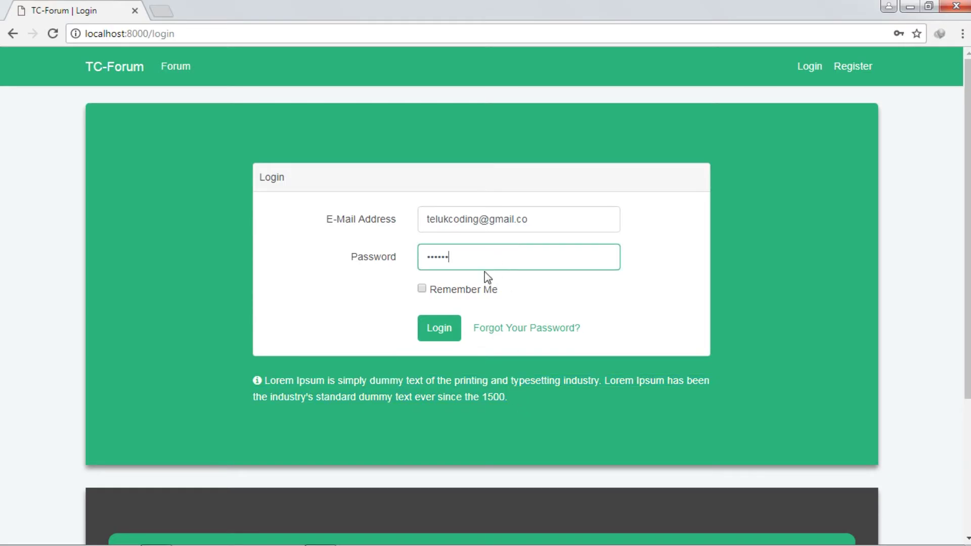
left_click(439, 336)
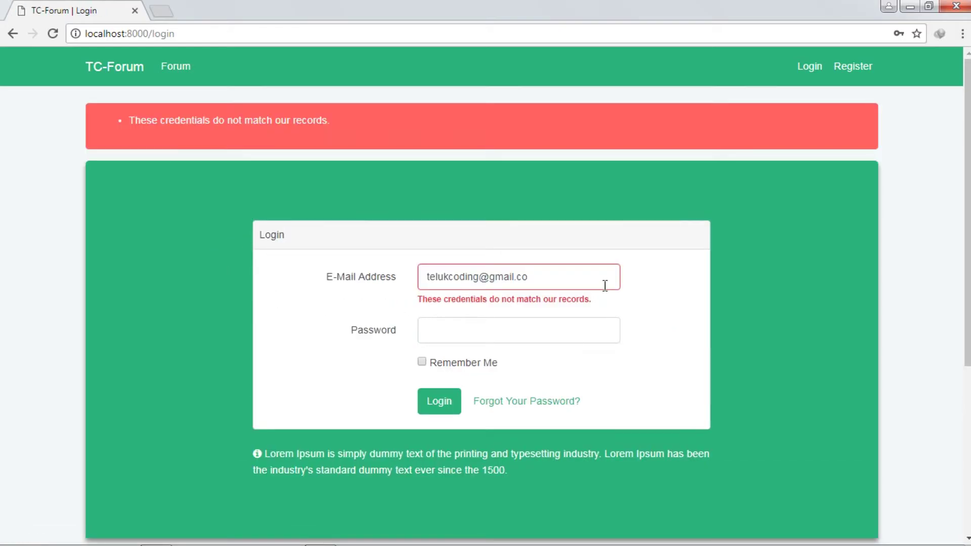
Step: Correct the e-mail to end in .com, re-enter the password and log in
left_click(595, 274)
type("m")
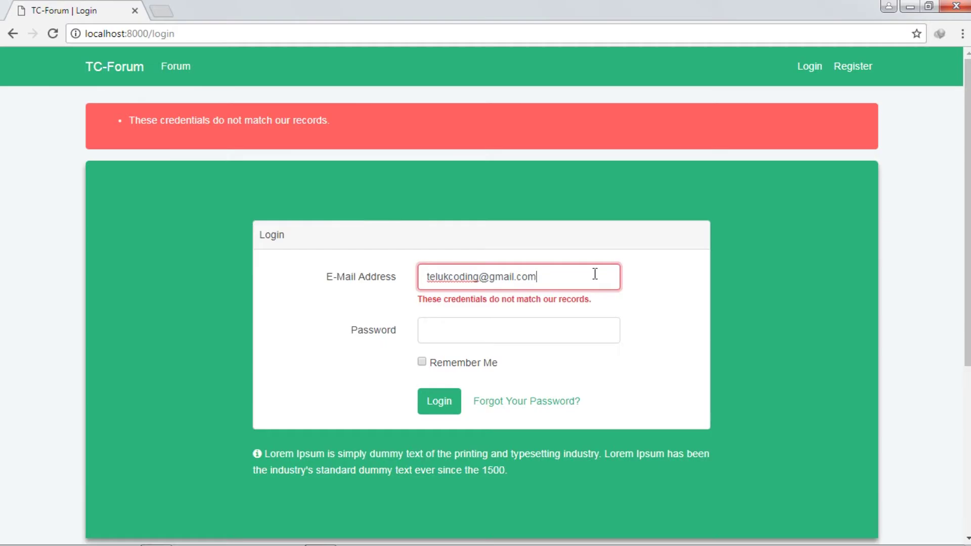
left_click(471, 332)
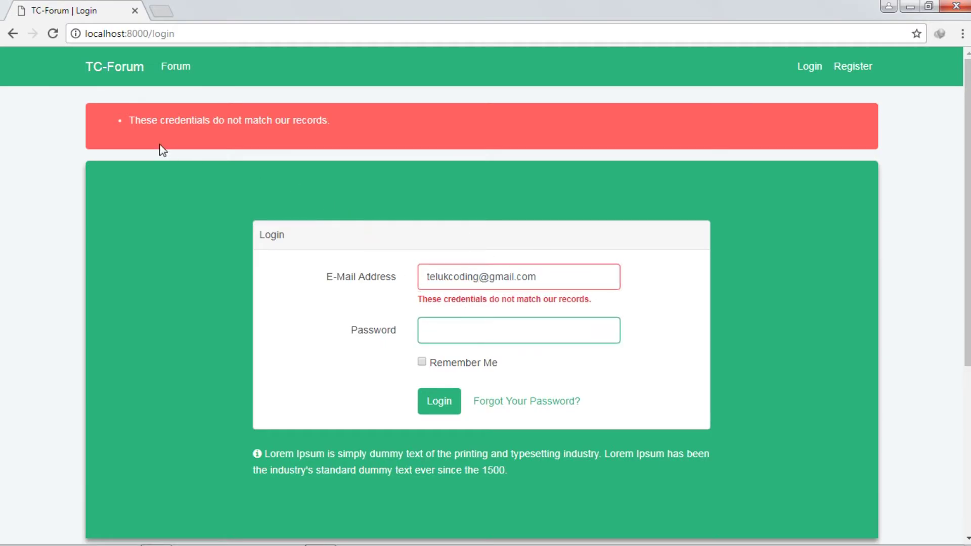
left_click_drag(120, 120, 511, 120)
left_click(676, 132)
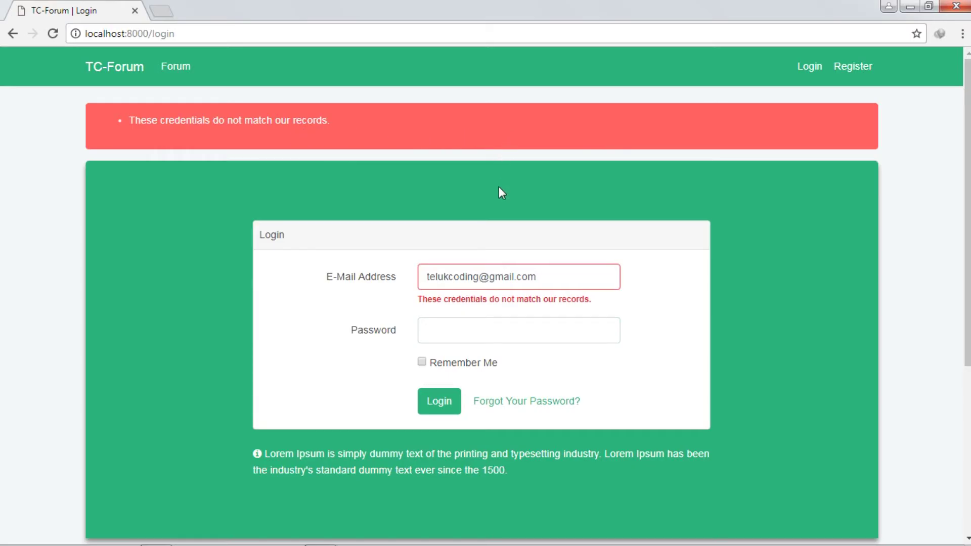
left_click(479, 326)
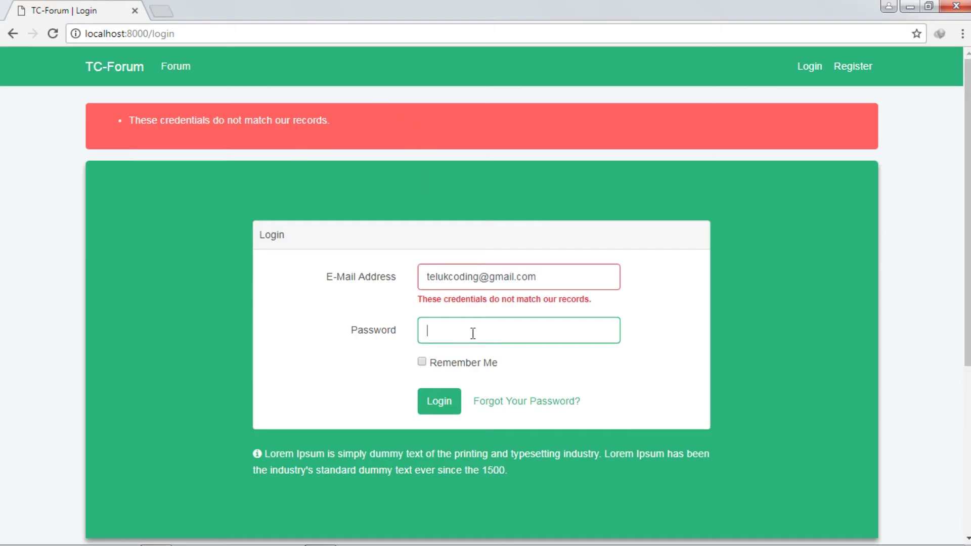
type("12")
key("Return")
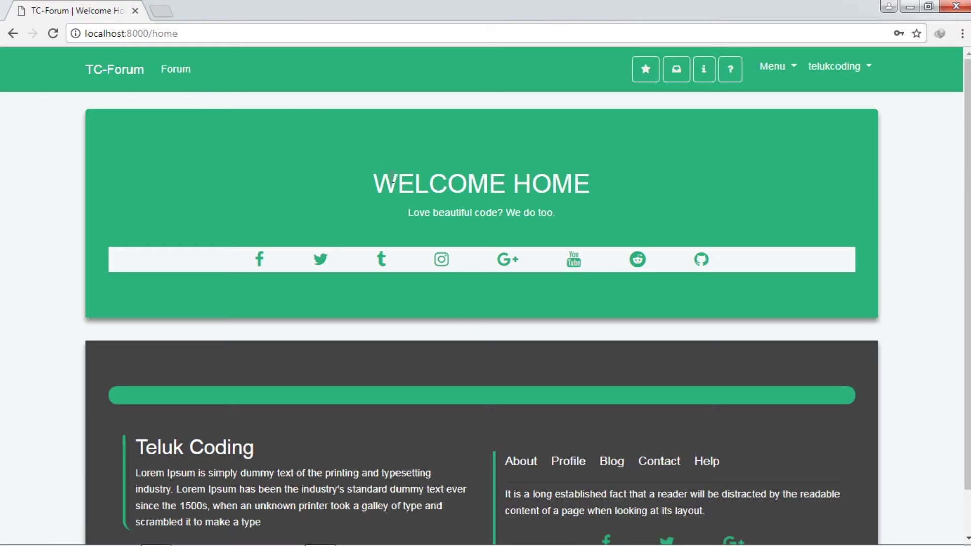
Step: Go to the Forum page from the navbar after checking the Menu and account dropdowns
left_click_drag(581, 215, 403, 217)
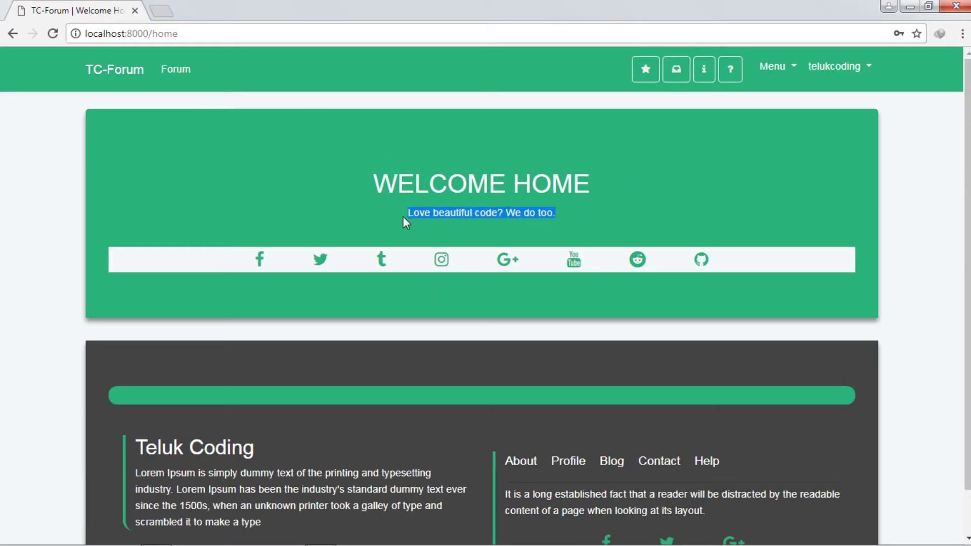
left_click(267, 193)
middle_click(138, 81)
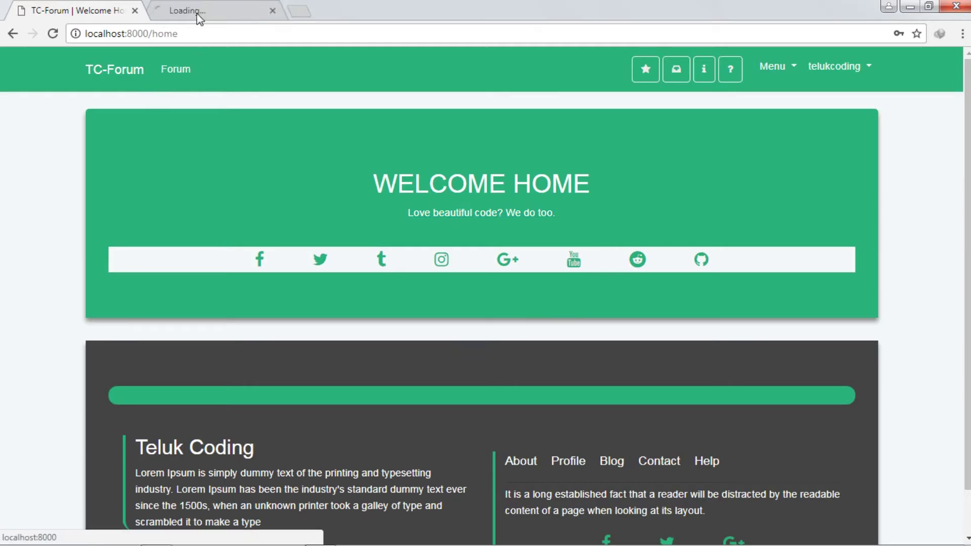
left_click(228, 15)
left_click(272, 11)
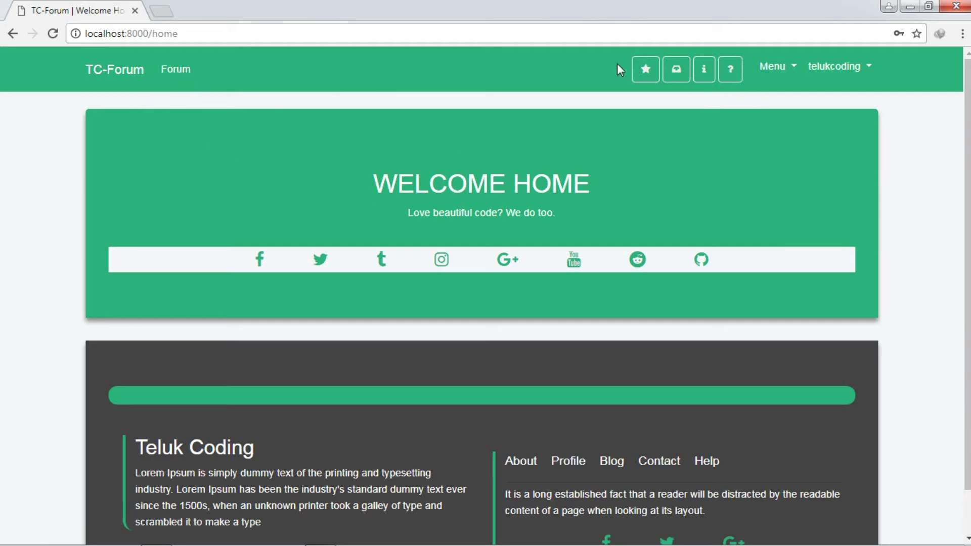
left_click(794, 70)
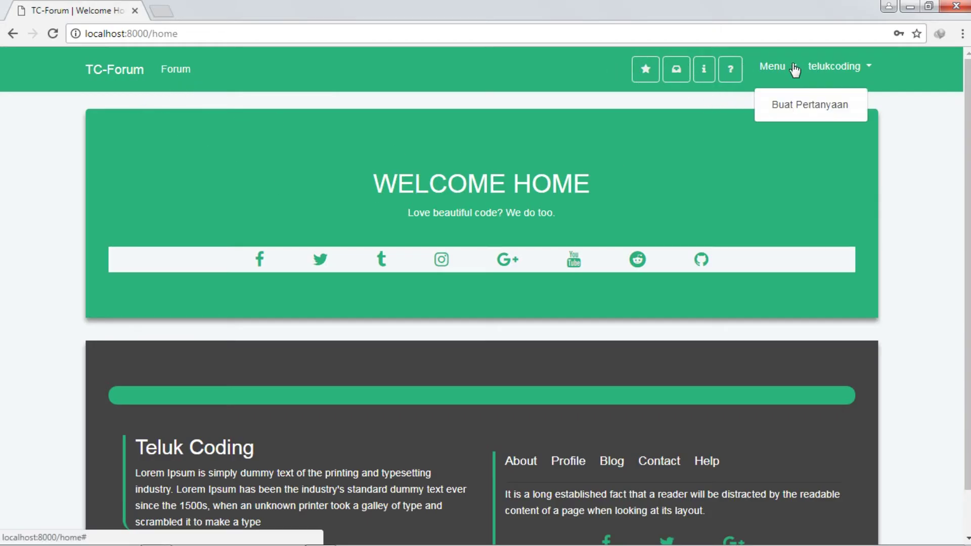
left_click(860, 71)
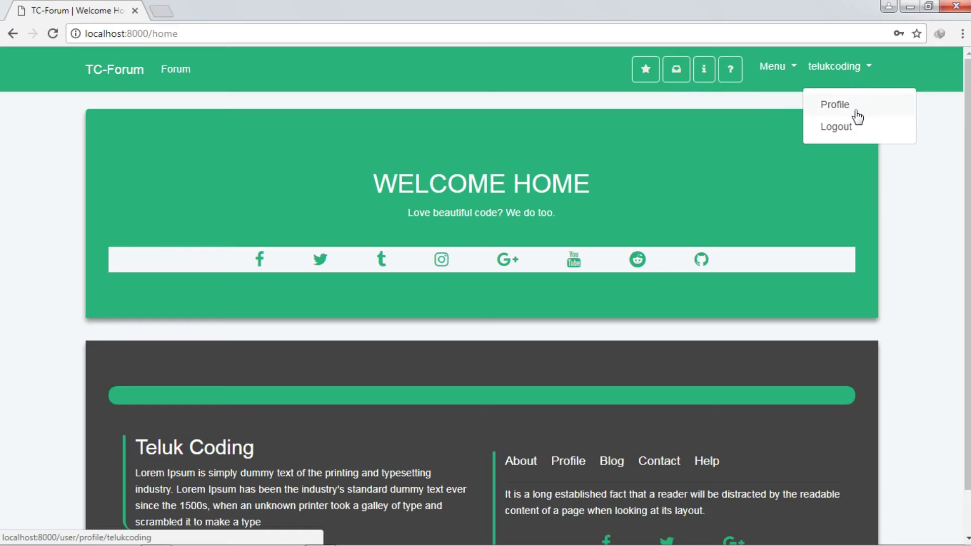
left_click(177, 68)
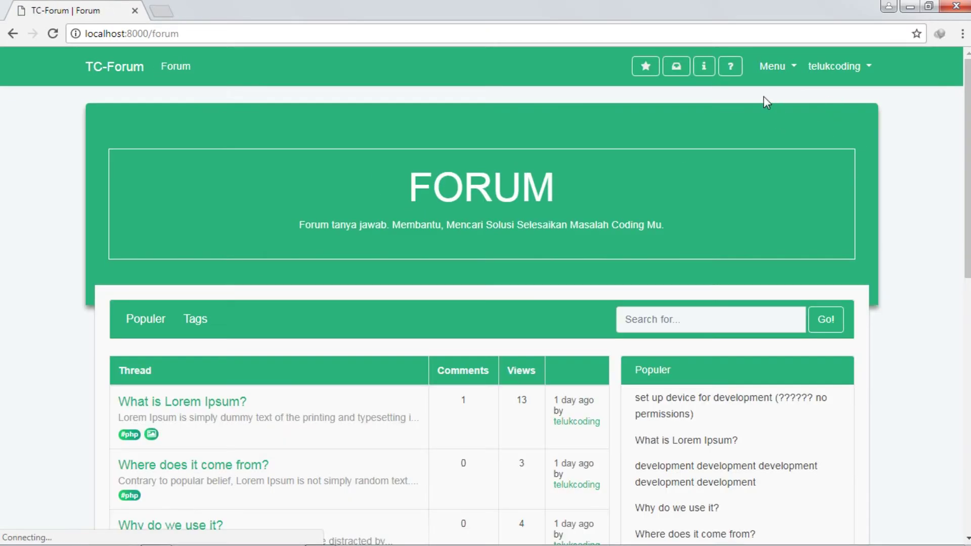
Step: Open the 'set up device for development' question thread
scroll(487, 299, "down", 2)
left_click(656, 336)
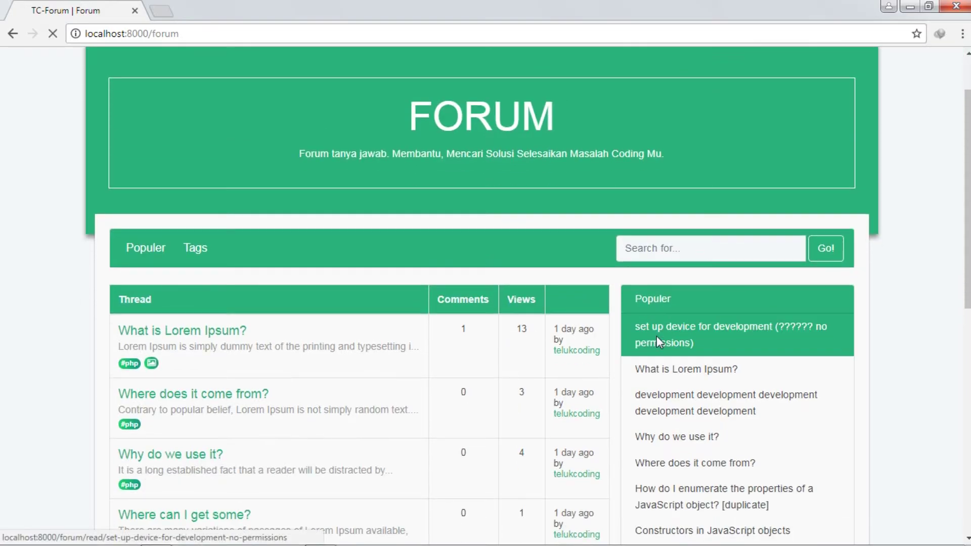
scroll(487, 283, "down", 15)
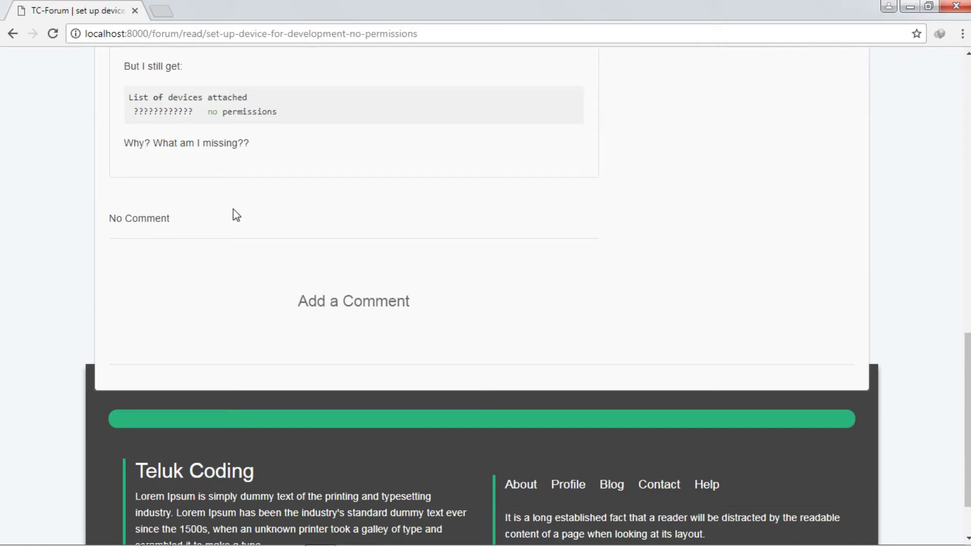
Step: Post the comment 'tes komen' using the Add a Comment form
left_click(372, 301)
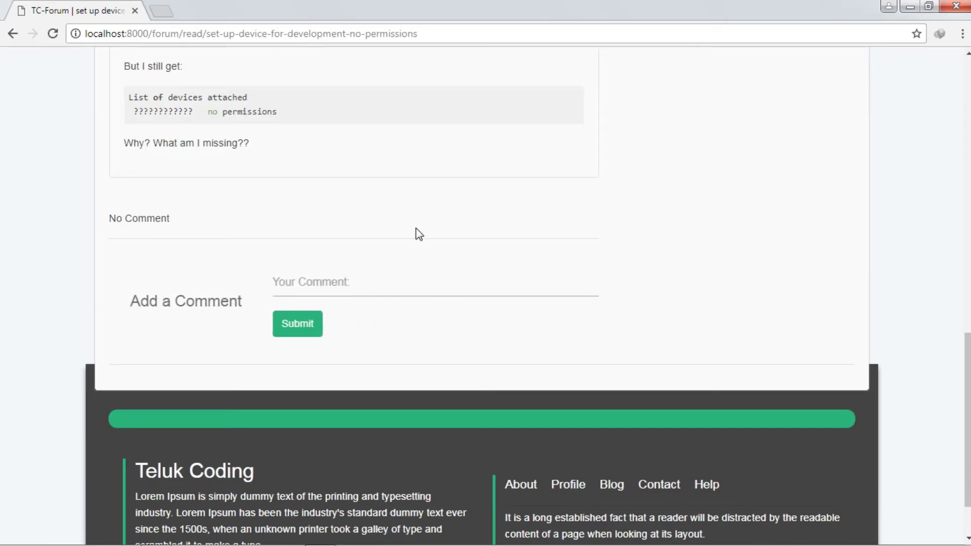
left_click(197, 300)
left_click(369, 306)
left_click(353, 290)
scroll(353, 291, "up", 4)
scroll(356, 296, "down", 5)
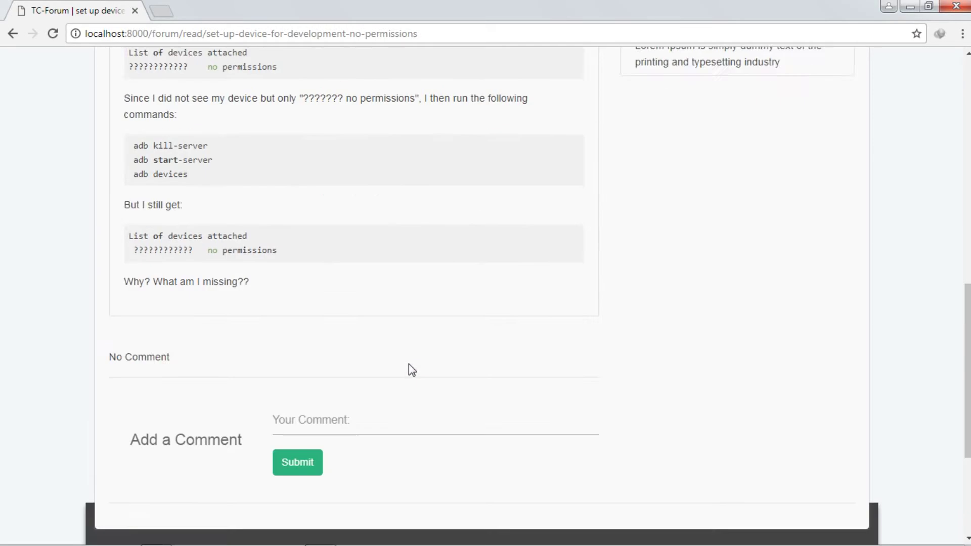
scroll(491, 371, "up", 1)
scroll(492, 377, "up", 2)
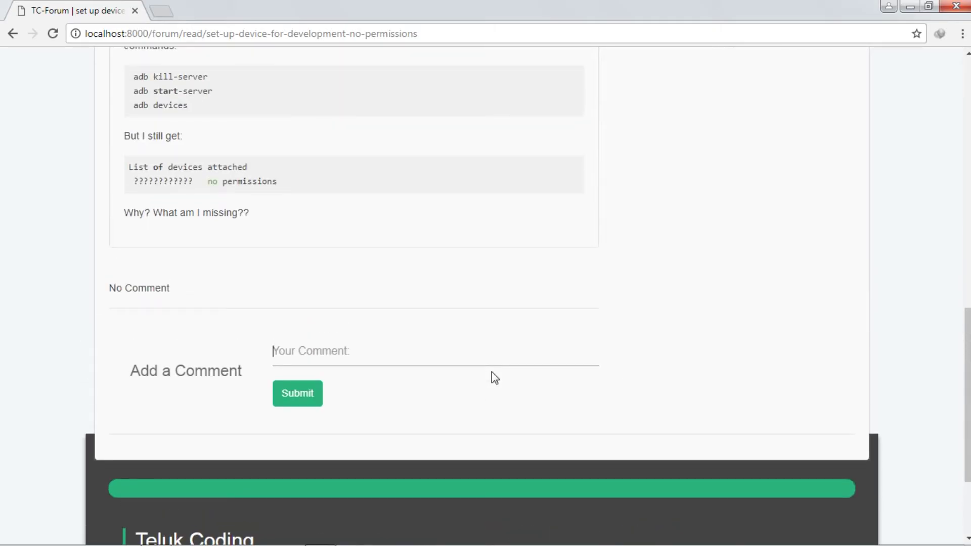
left_click(419, 357)
type("tes koment")
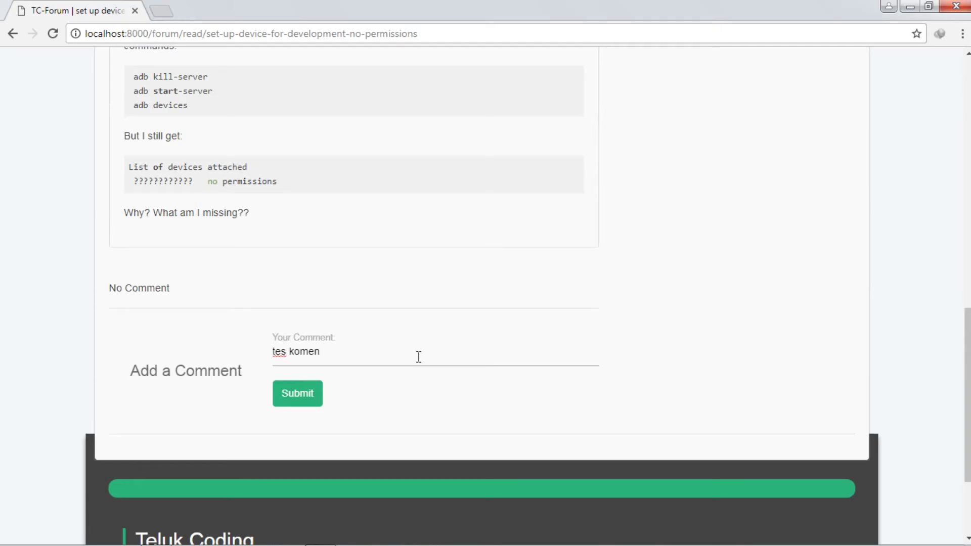
key("Return")
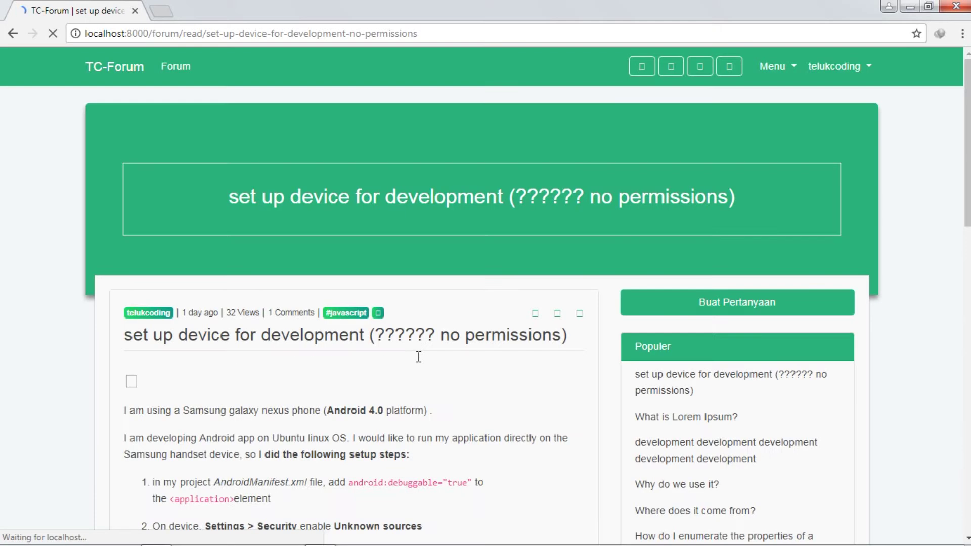
Step: Expand the Reply section under the 'tes komen' comment, showing 'No Reply' and a reply box
scroll(418, 325, "up", 10)
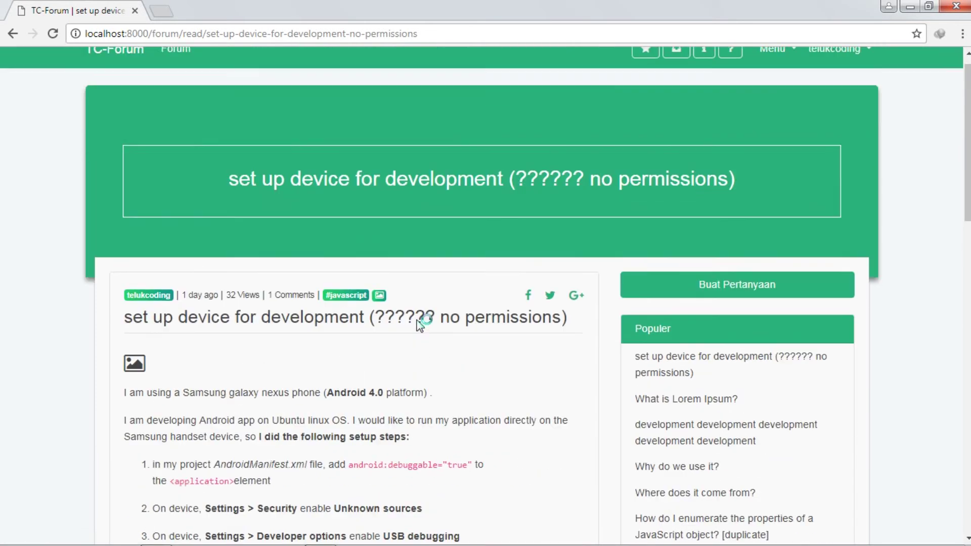
scroll(419, 326, "down", 15)
scroll(420, 325, "up", 1)
scroll(418, 325, "up", 4)
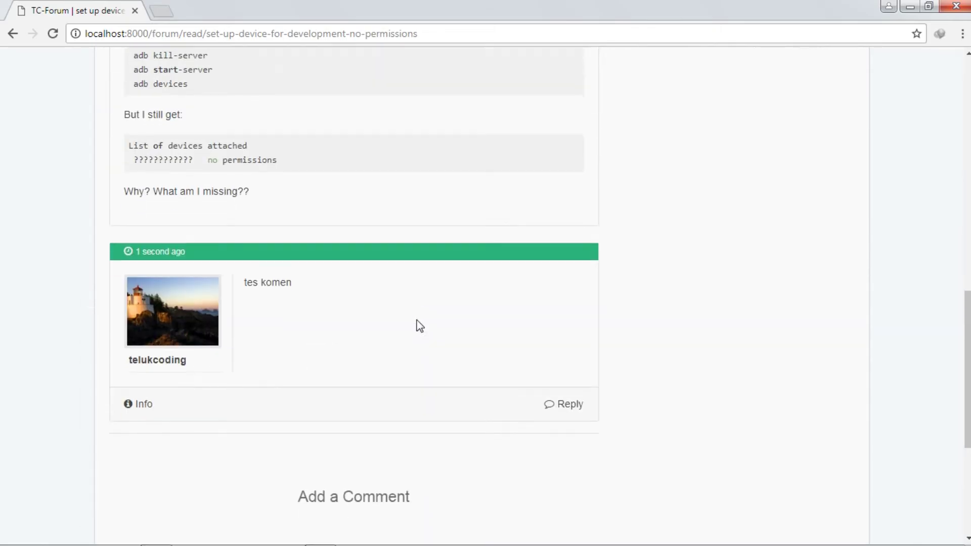
scroll(418, 319, "down", 2)
scroll(418, 319, "up", 8)
scroll(354, 298, "down", 5)
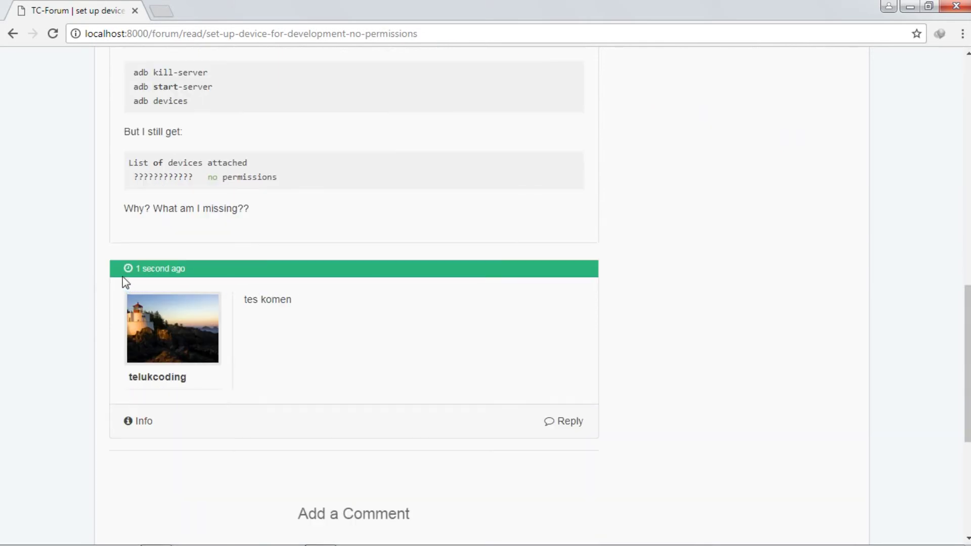
scroll(125, 283, "down", 2)
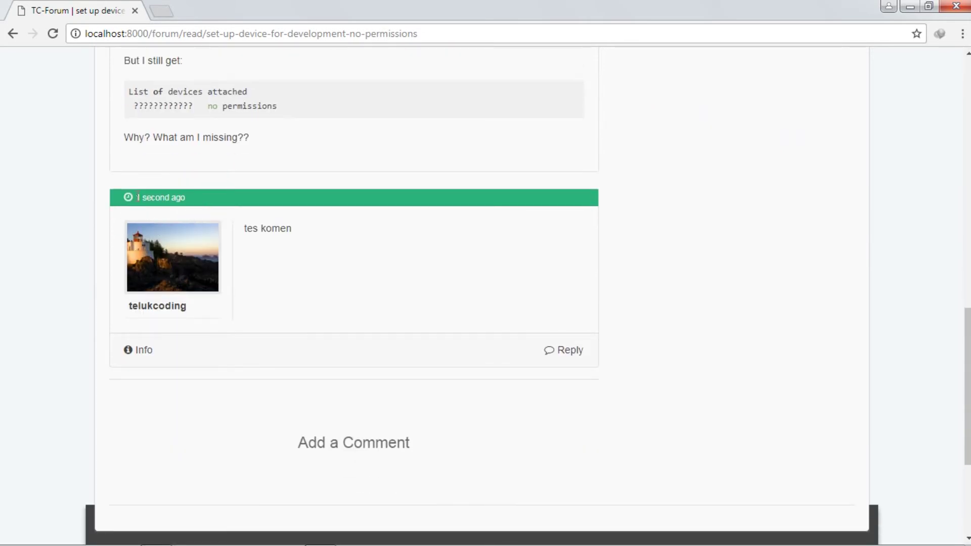
left_click_drag(121, 199, 184, 198)
left_click(277, 223)
mouse_move(316, 232)
left_mouse_down()
mouse_move(246, 228)
mouse_move(304, 245)
left_mouse_up()
left_click(252, 292)
scroll(400, 297, "down", 2)
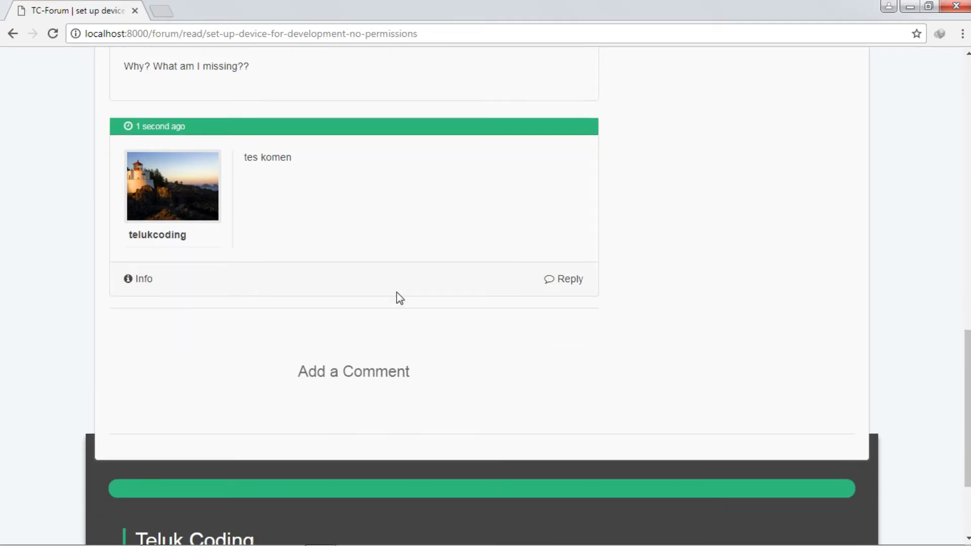
left_click(571, 283)
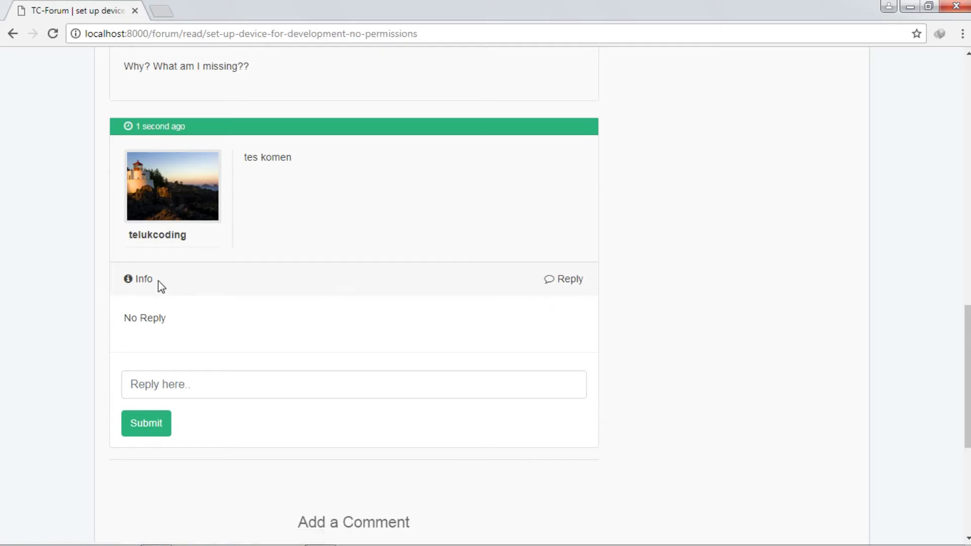
Step: Reply 'tes reply' to the 'tes komen' comment
scroll(461, 263, "down", 2)
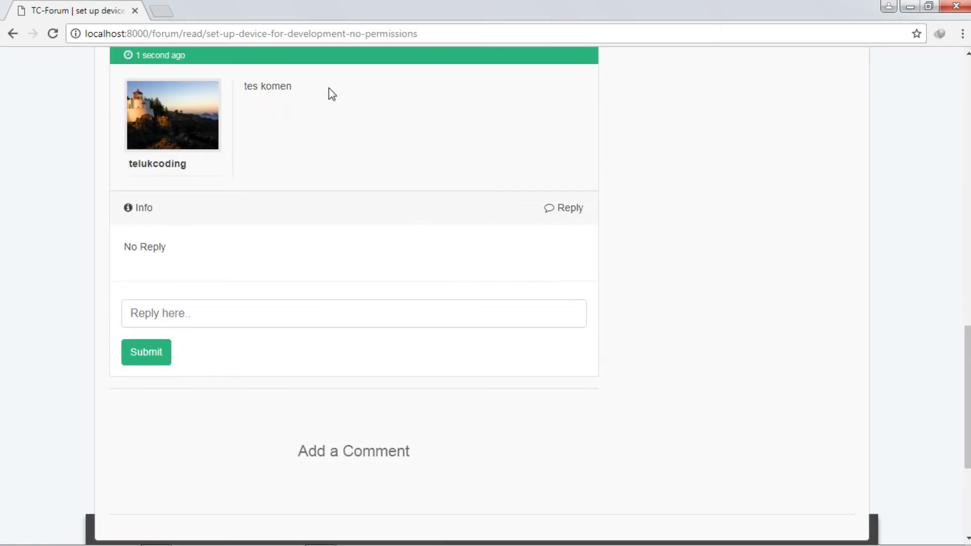
scroll(294, 103, "up", 3)
scroll(287, 218, "down", 1)
scroll(290, 220, "down", 3)
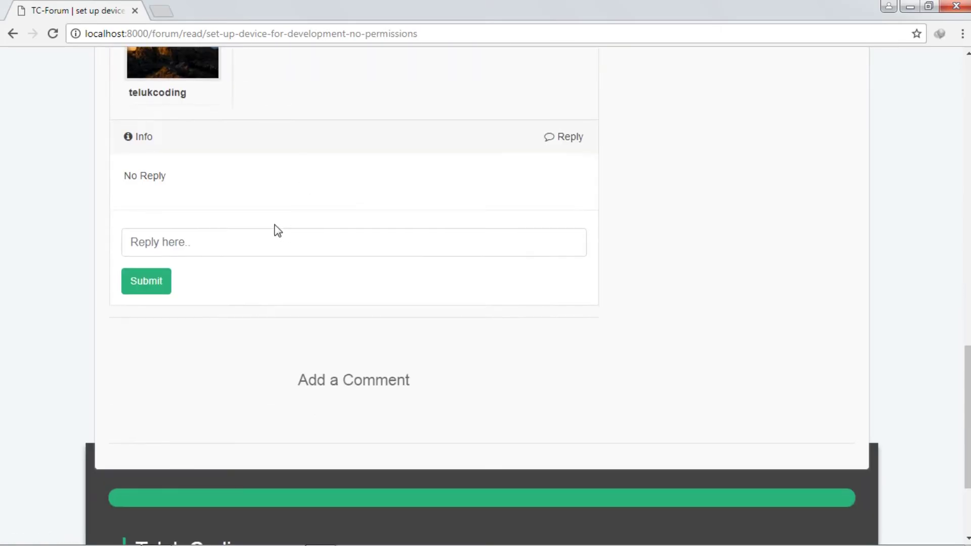
left_click(258, 235)
type("tes ")
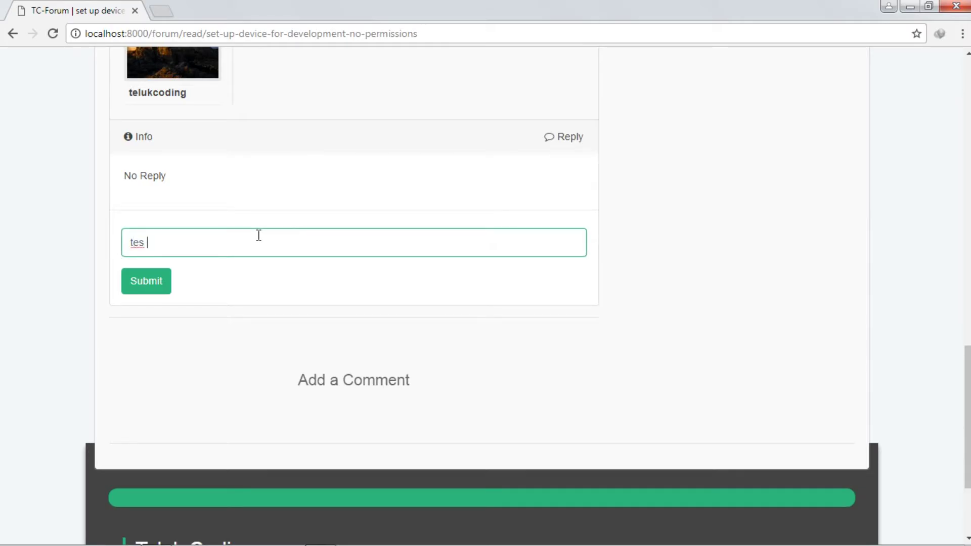
type("reply")
key("Return")
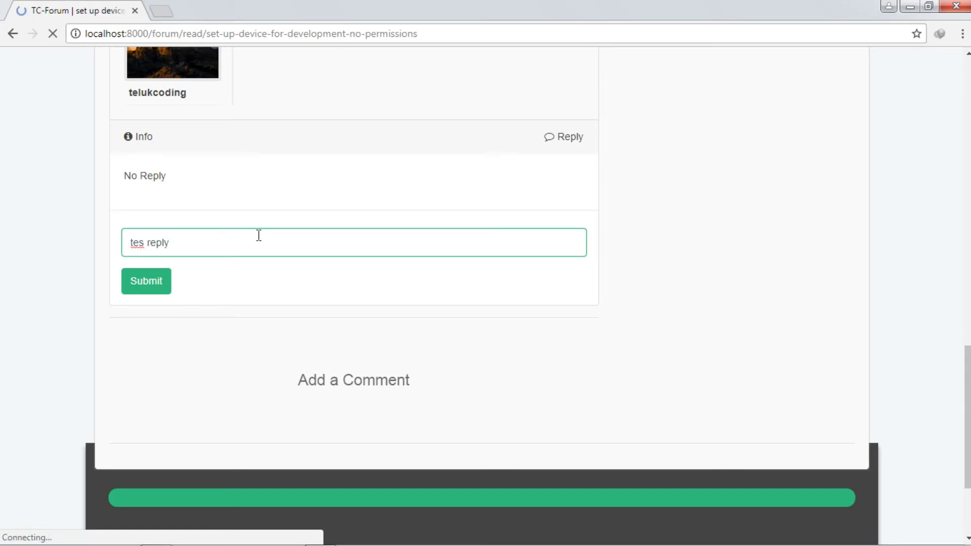
scroll(336, 231, "down", 15)
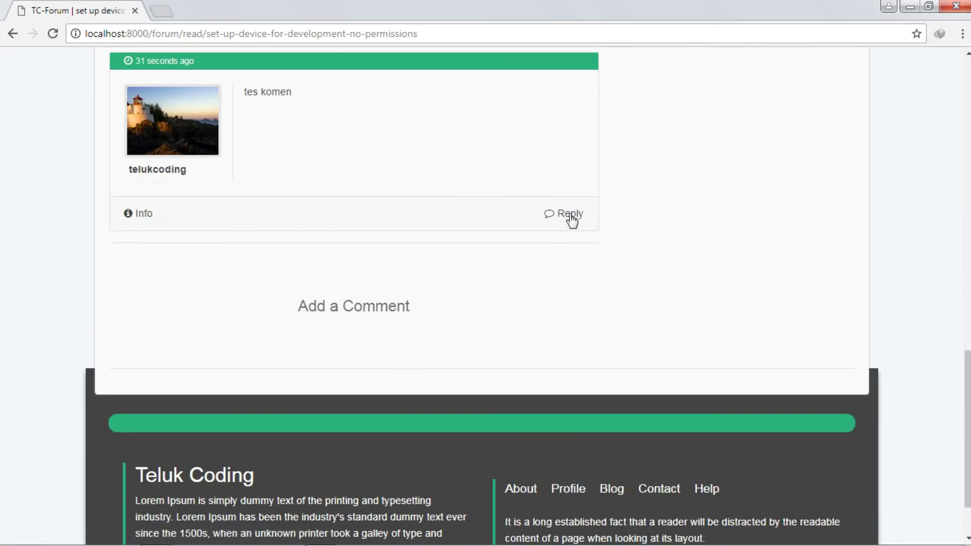
left_click(570, 217)
scroll(192, 289, "down", 2)
scroll(196, 291, "up", 3)
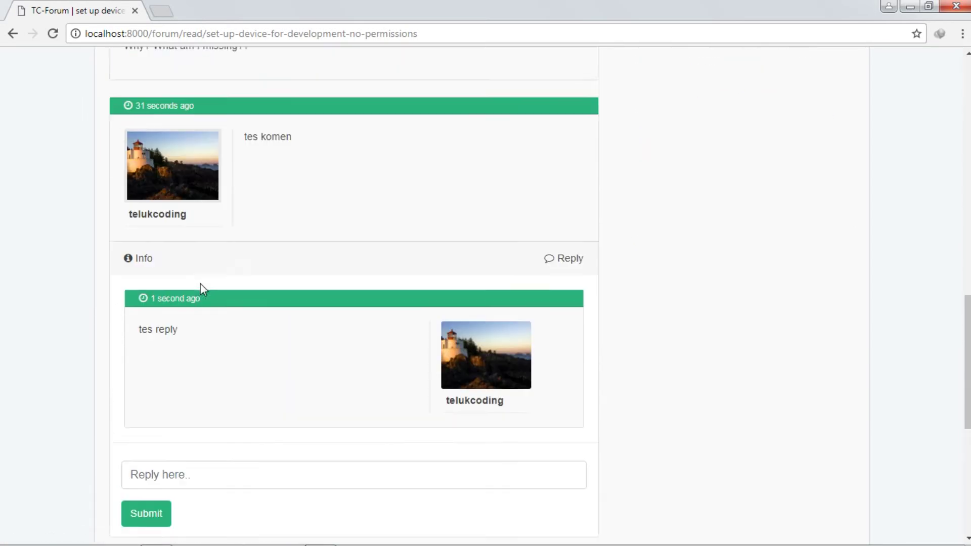
scroll(276, 167, "down", 7)
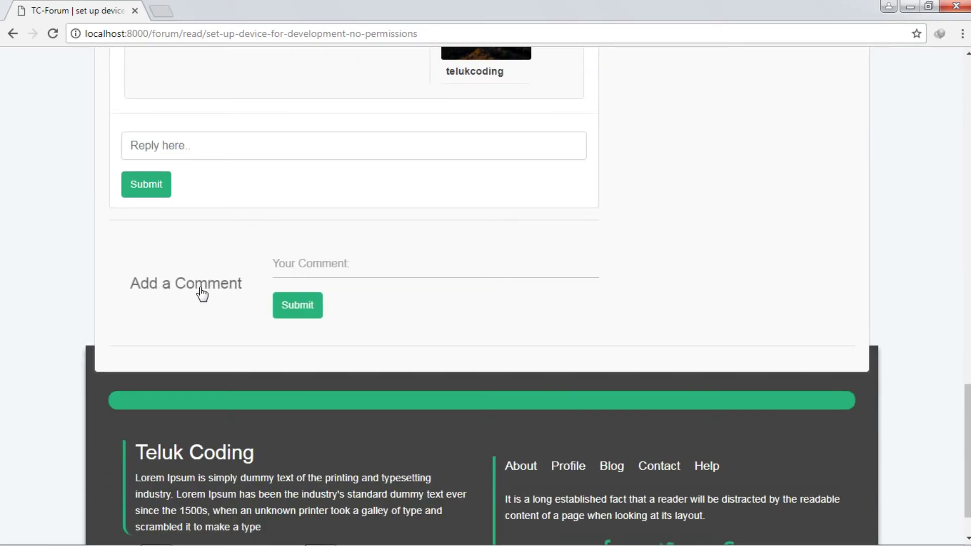
scroll(402, 282, "up", 17)
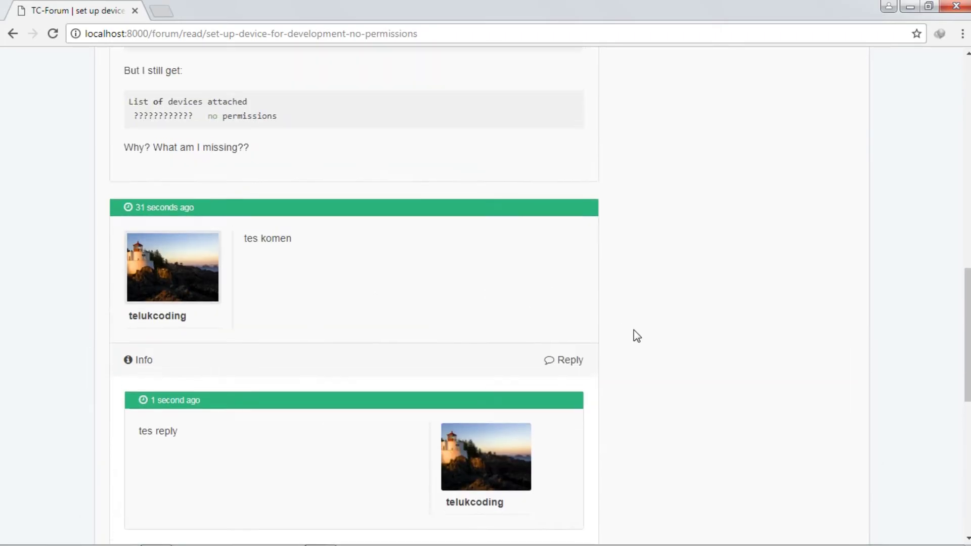
scroll(637, 336, "up", 5)
scroll(607, 336, "down", 20)
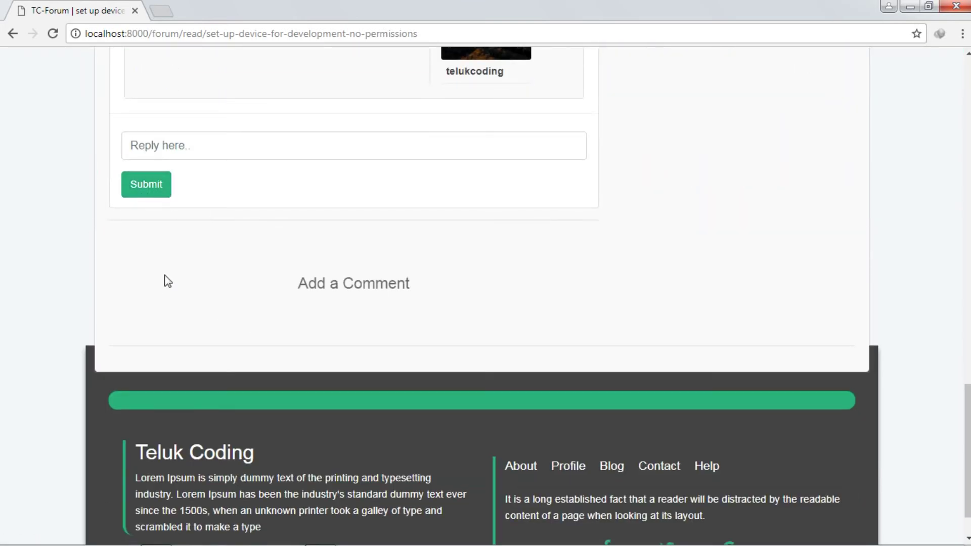
left_click(358, 287)
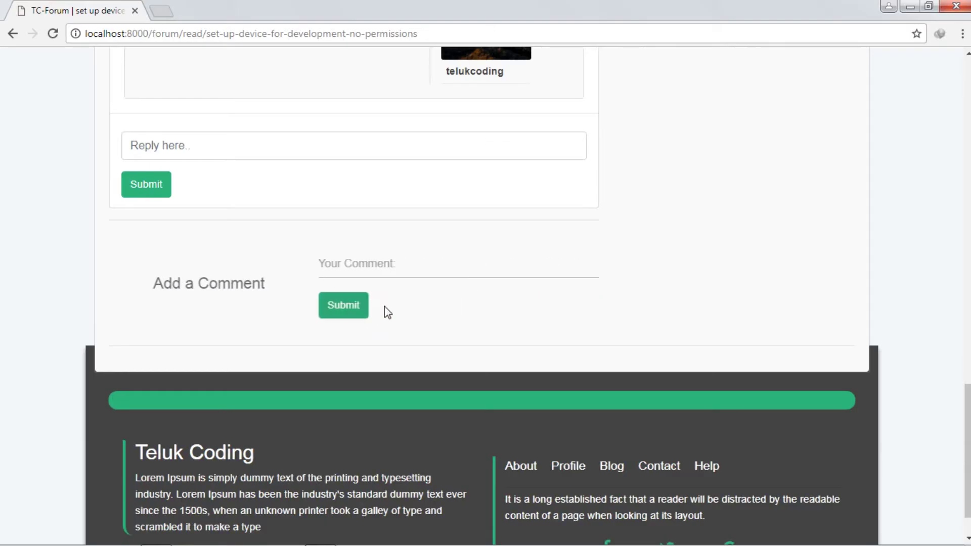
left_click(322, 314)
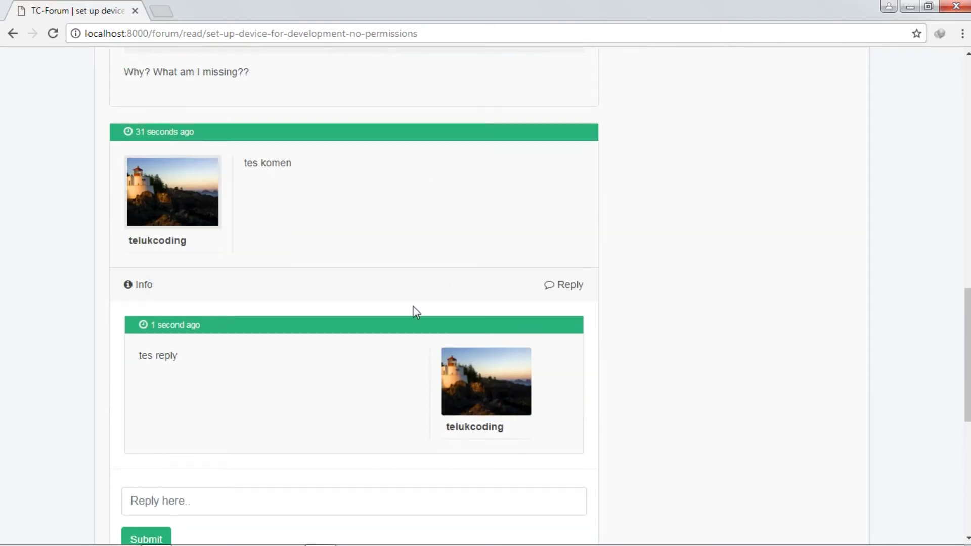
scroll(341, 328, "up", 15)
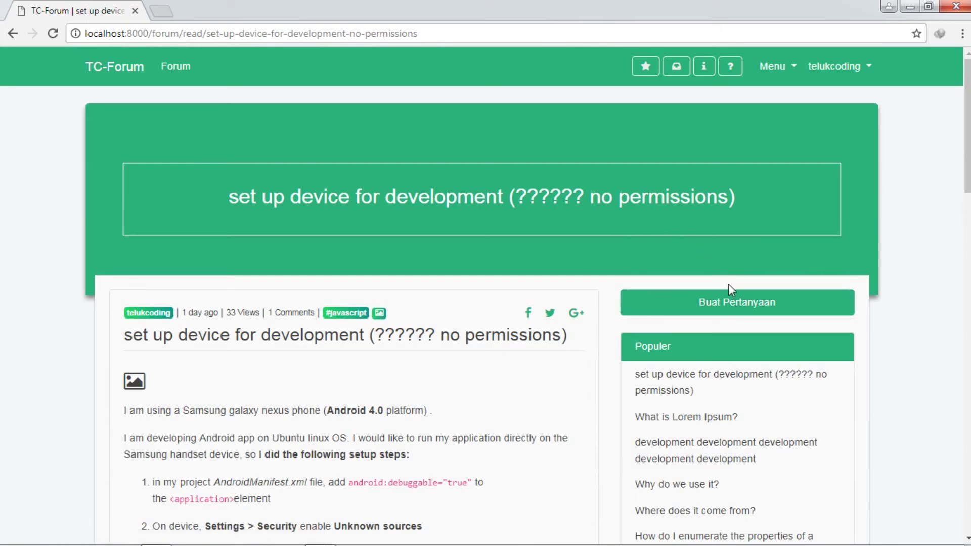
scroll(728, 284, "down", 15)
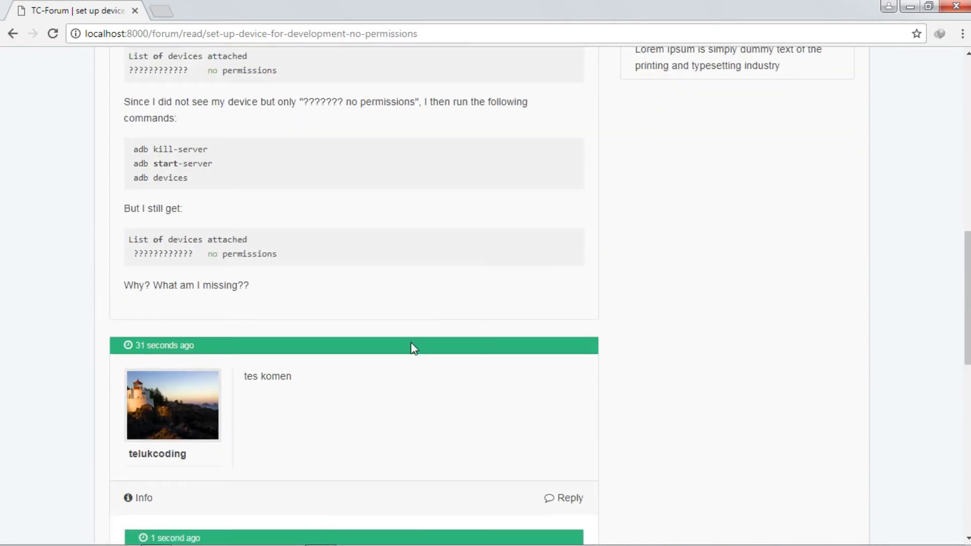
scroll(411, 343, "down", 5)
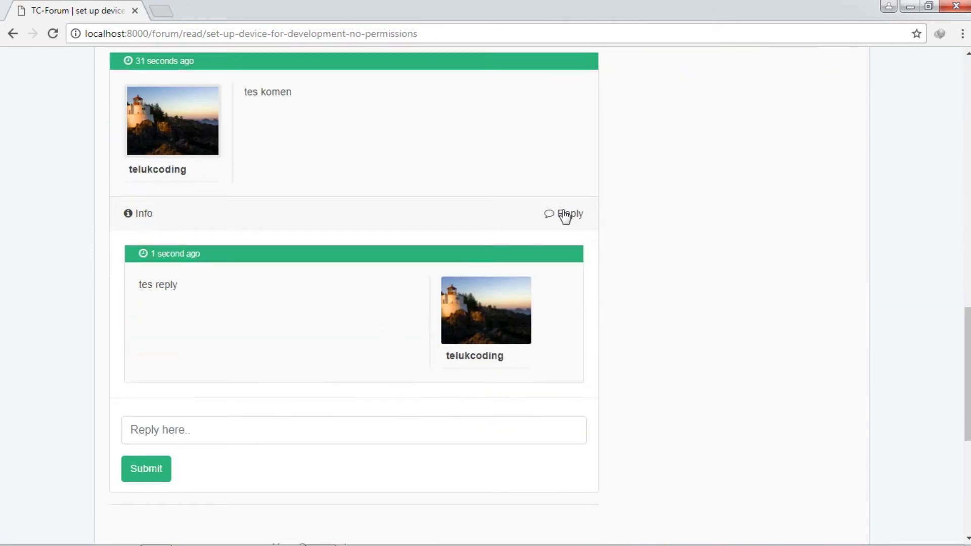
left_click(565, 216)
scroll(449, 280, "up", 6)
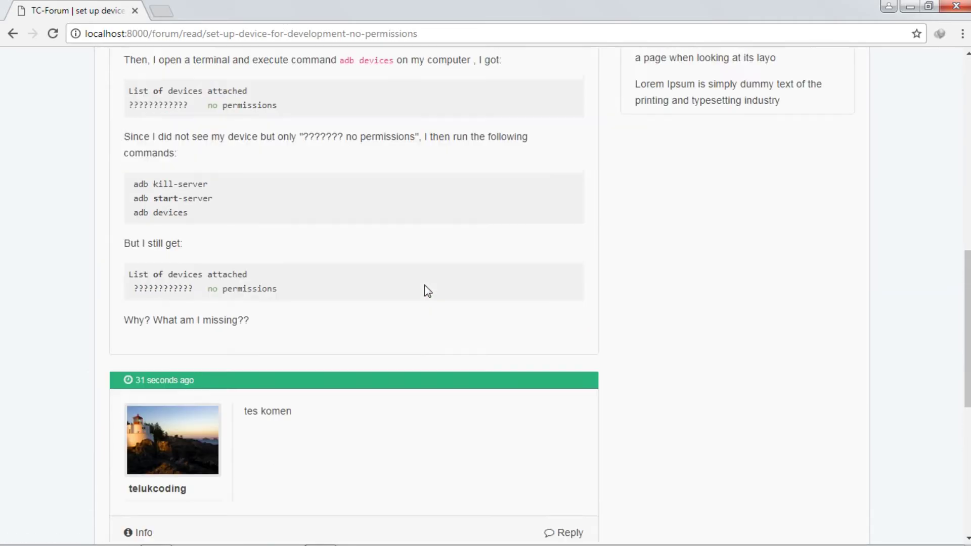
scroll(424, 291, "up", 7)
scroll(424, 291, "up", 5)
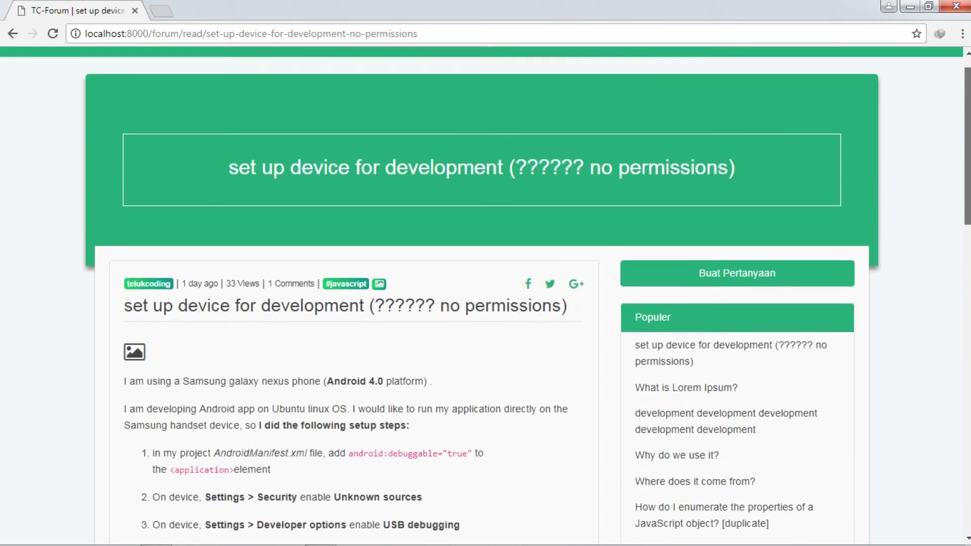
scroll(485, 293, "up", 1)
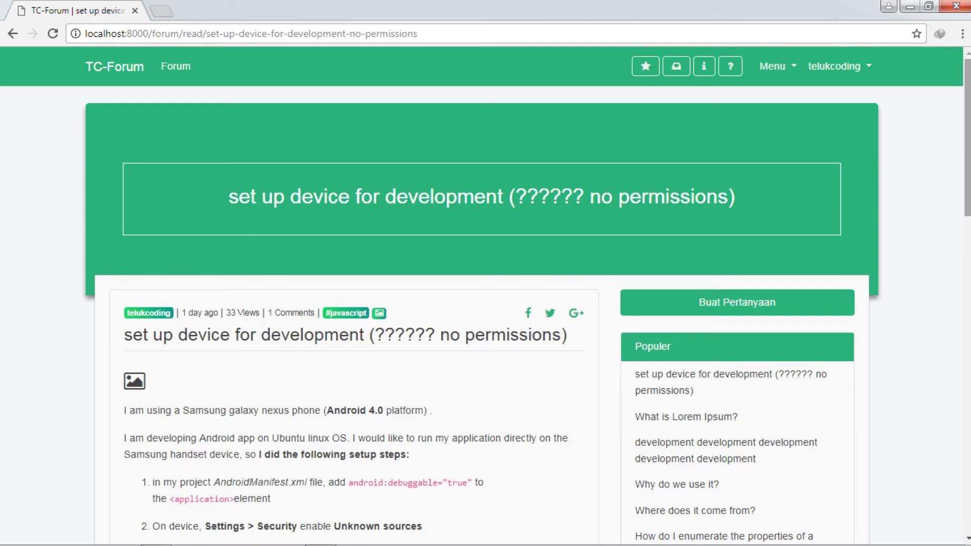
left_click(968, 286)
left_click_drag(967, 286, 951, 448)
left_click(161, 238)
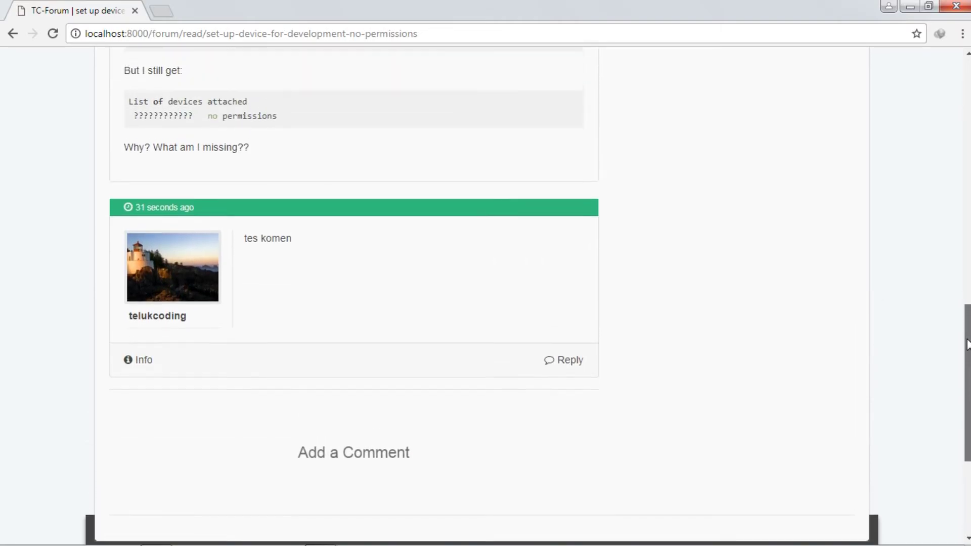
left_click(576, 381)
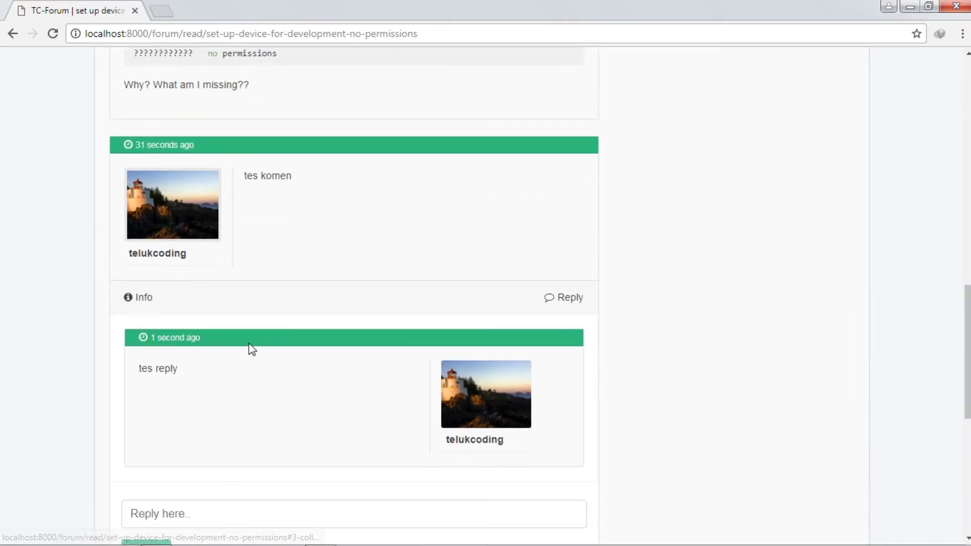
left_click(147, 304)
scroll(145, 304, "down", 1)
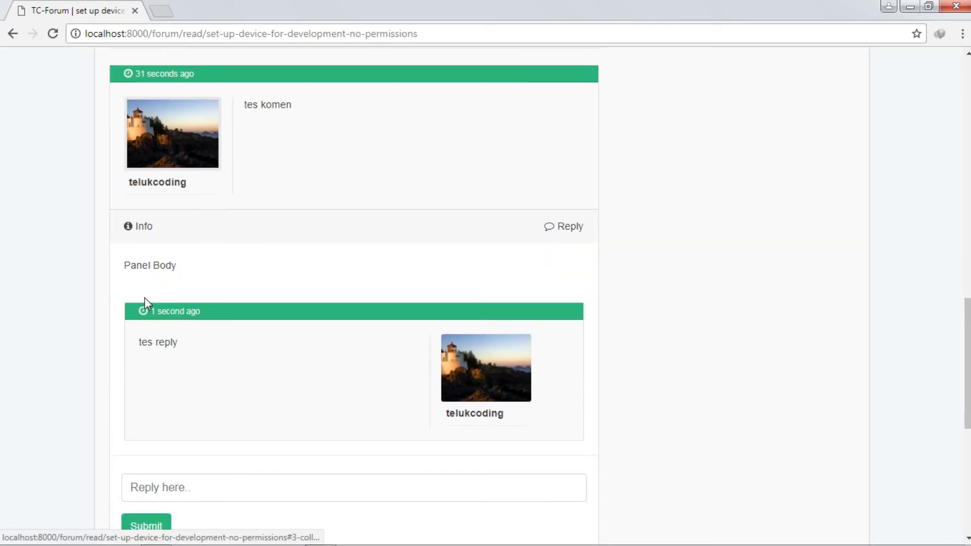
mouse_move(183, 266)
left_mouse_down()
mouse_move(78, 267)
mouse_move(184, 263)
left_mouse_up()
left_click(118, 262)
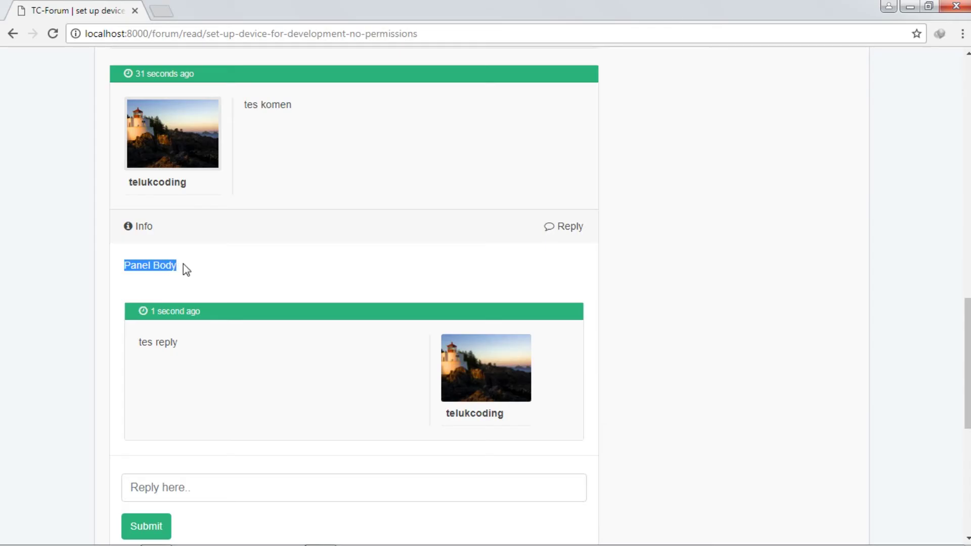
scroll(184, 269, "down", 1)
scroll(193, 251, "up", 1)
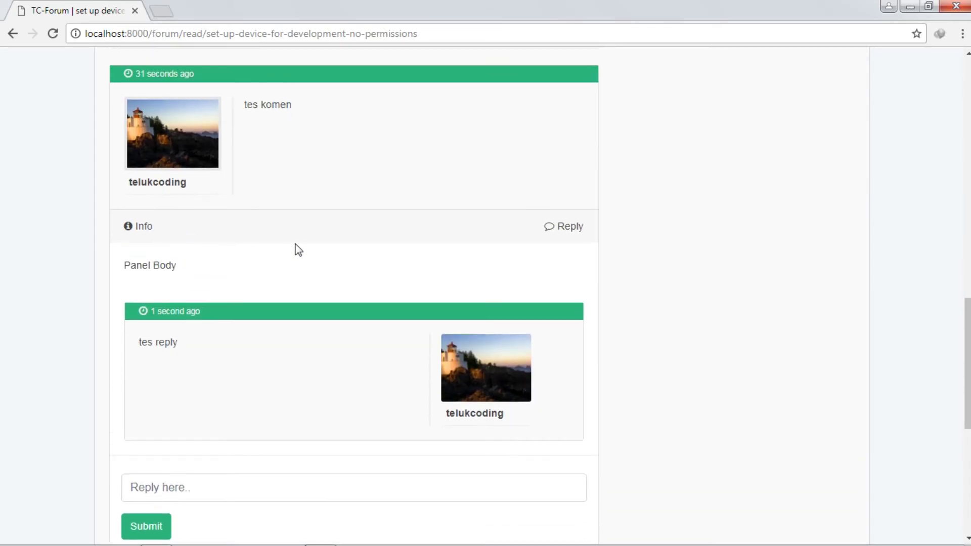
left_click(144, 230)
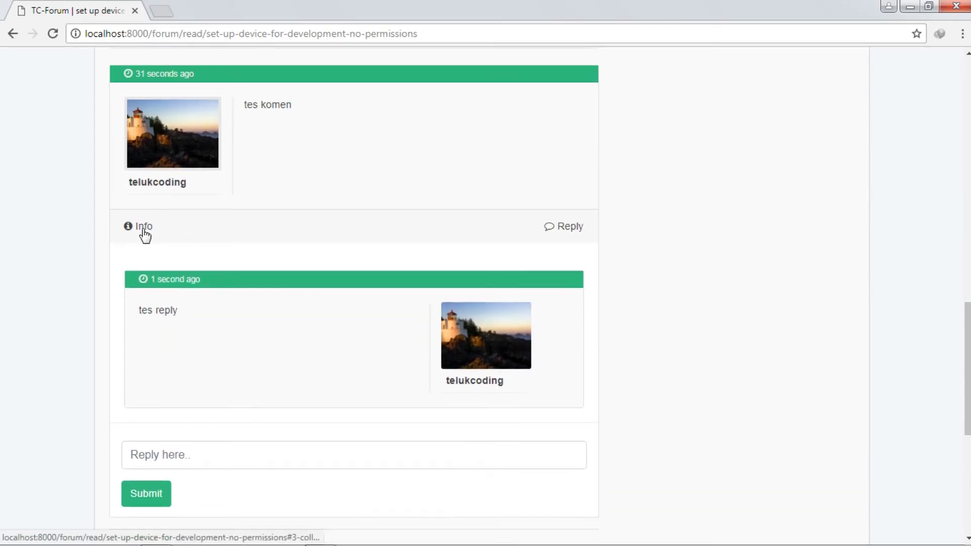
left_click(569, 227)
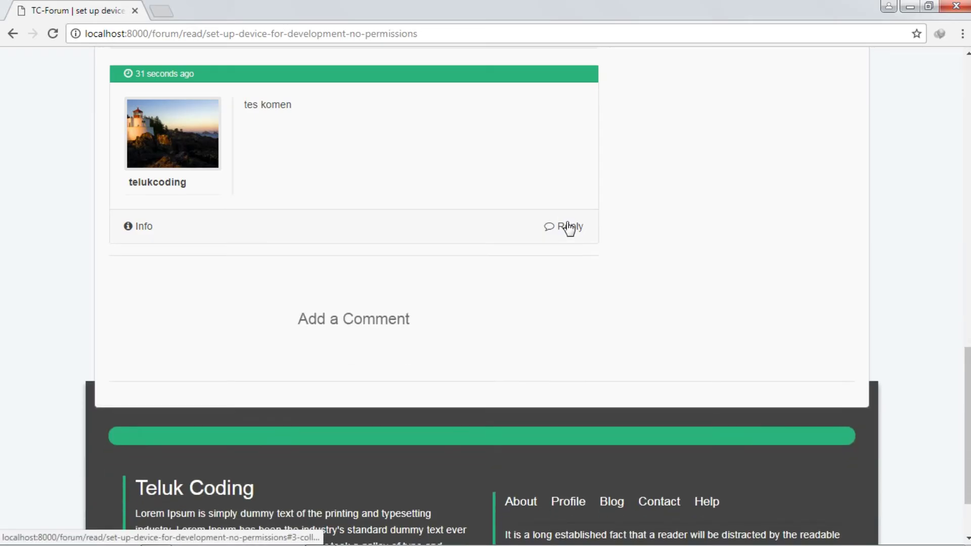
left_click(569, 227)
left_click(569, 227)
scroll(568, 225, "down", 2)
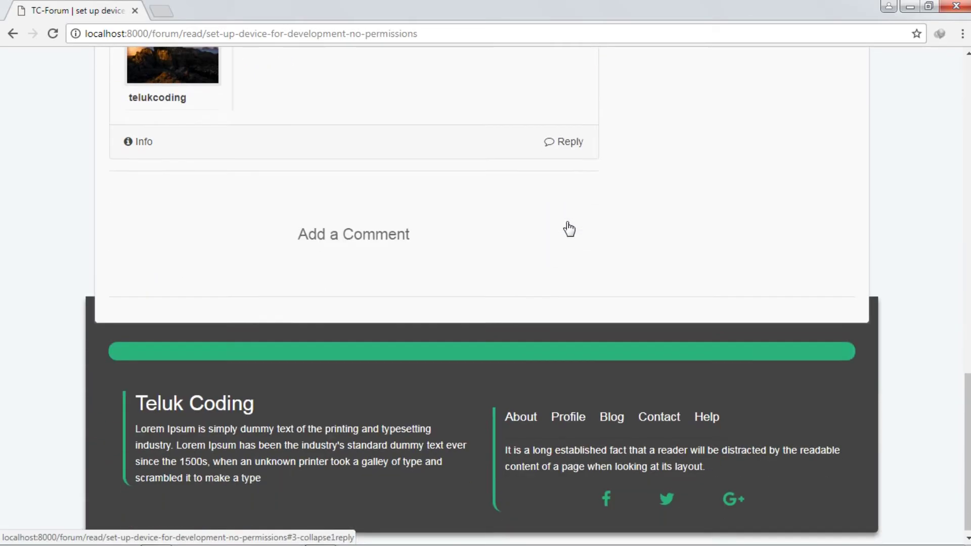
scroll(567, 223, "up", 7)
scroll(566, 222, "down", 7)
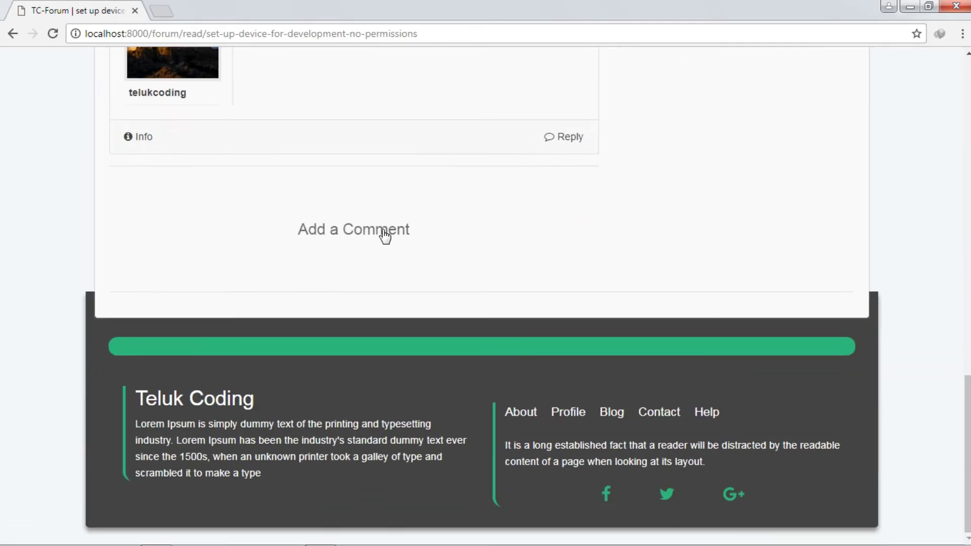
Step: Add the comment 'tes lagi' below 'tes komen' on the set up device thread
left_click(384, 234)
left_click(389, 213)
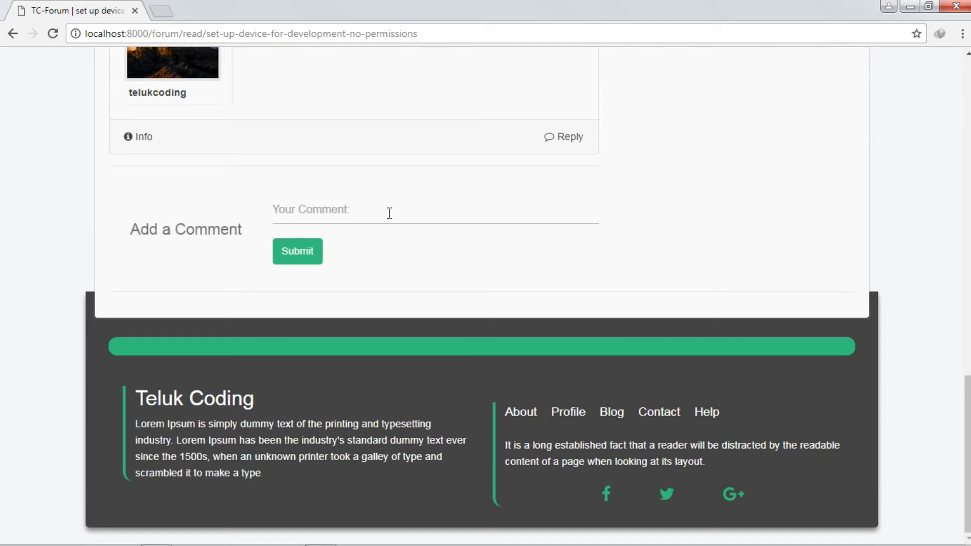
type("tes l")
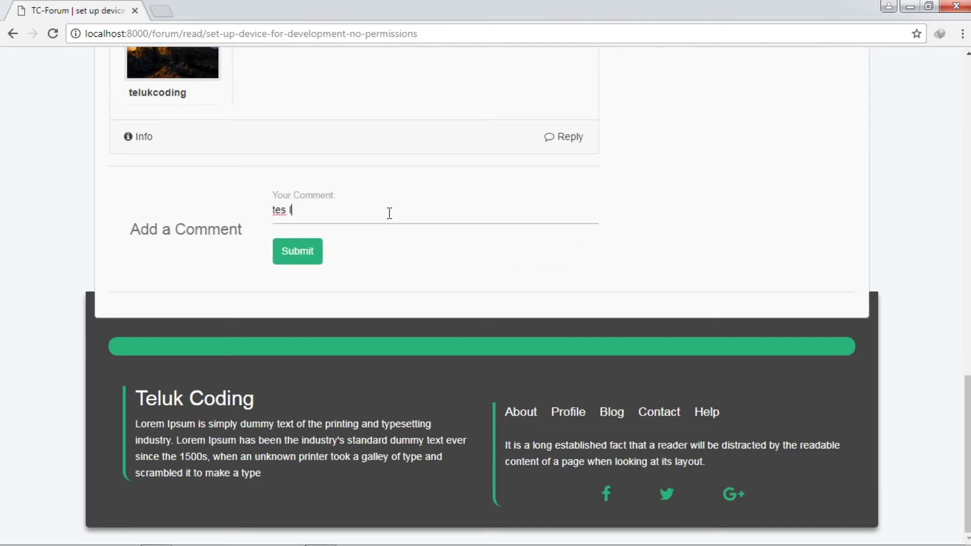
type("agi")
key("Return")
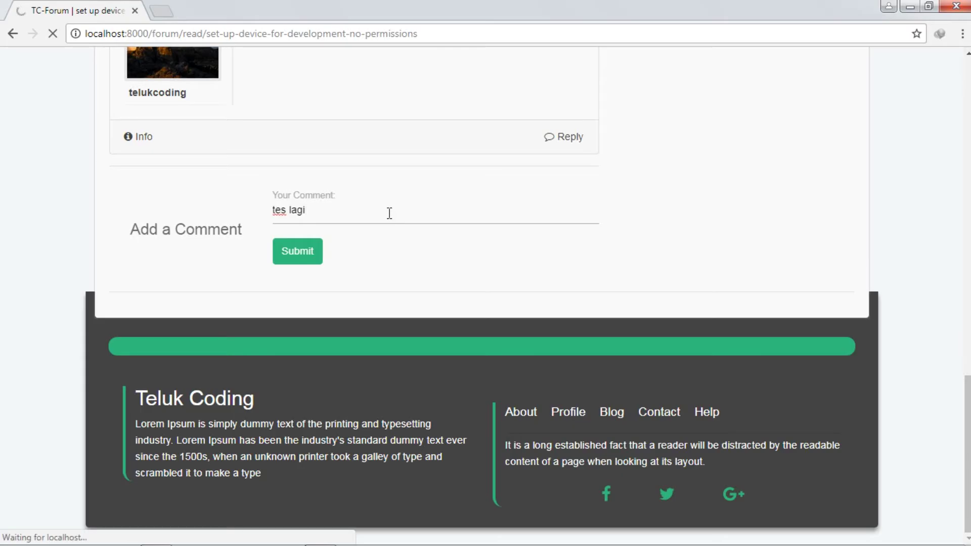
scroll(396, 232, "down", 15)
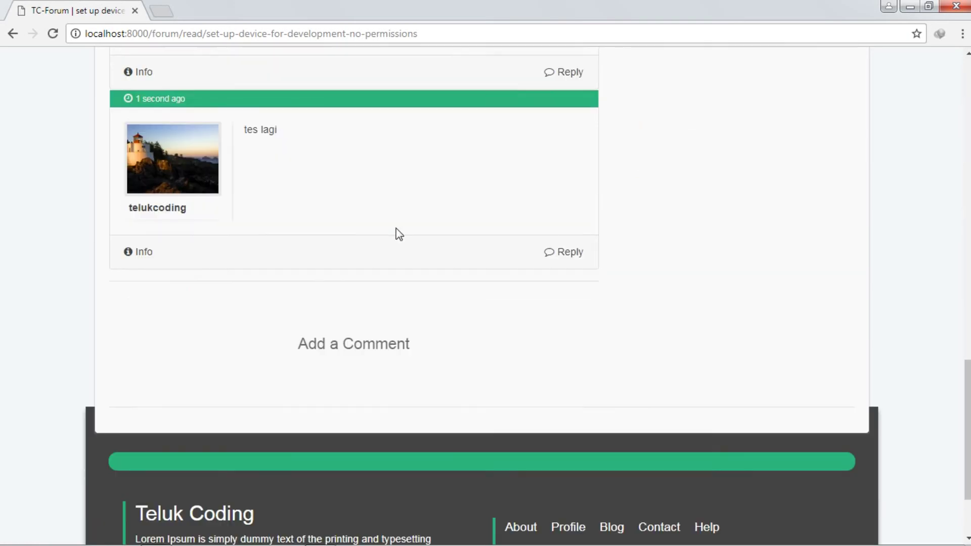
Step: Expand the Reply and Info panels of the 'tes komen' and 'tes lagi' comments
scroll(399, 223, "up", 4)
scroll(409, 207, "up", 4)
scroll(321, 351, "down", 3)
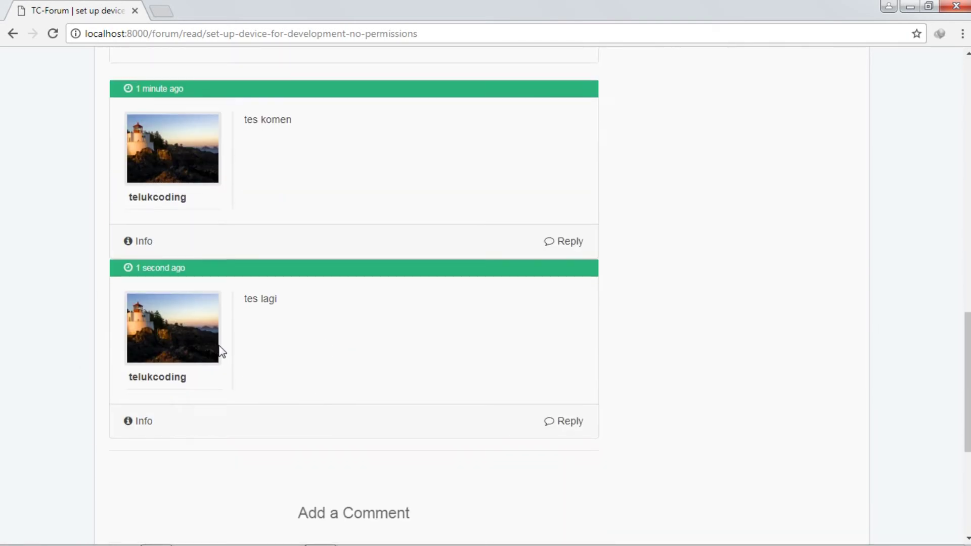
left_click(562, 422)
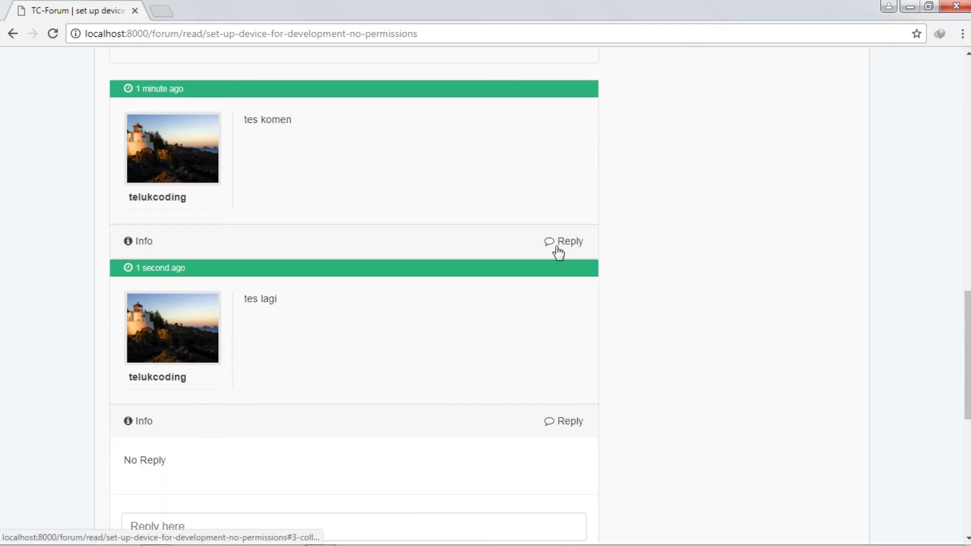
left_click(561, 243)
left_click(140, 243)
scroll(287, 246, "down", 7)
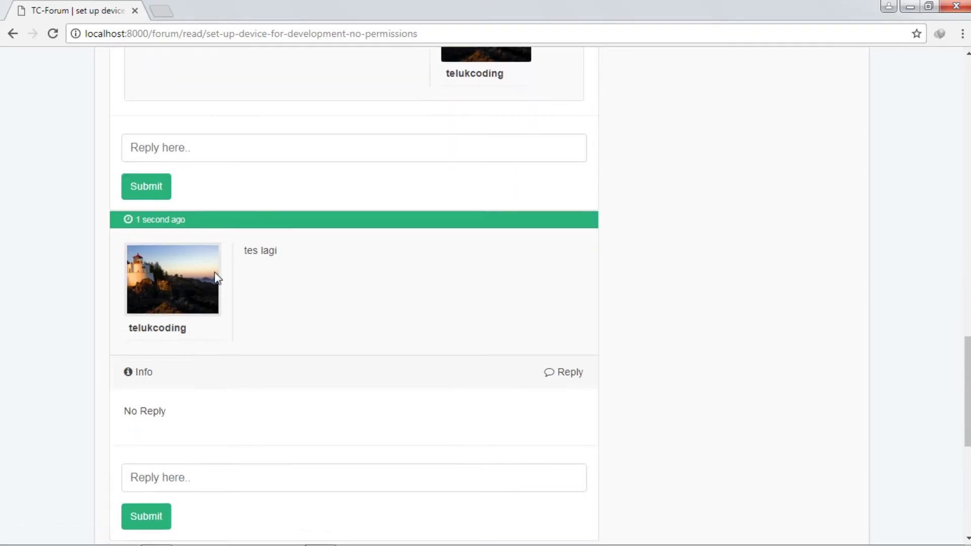
left_click(144, 372)
Step: Scroll back to the top of the thread and start a new question with Buat Pertanyaan
scroll(473, 299, "up", 10)
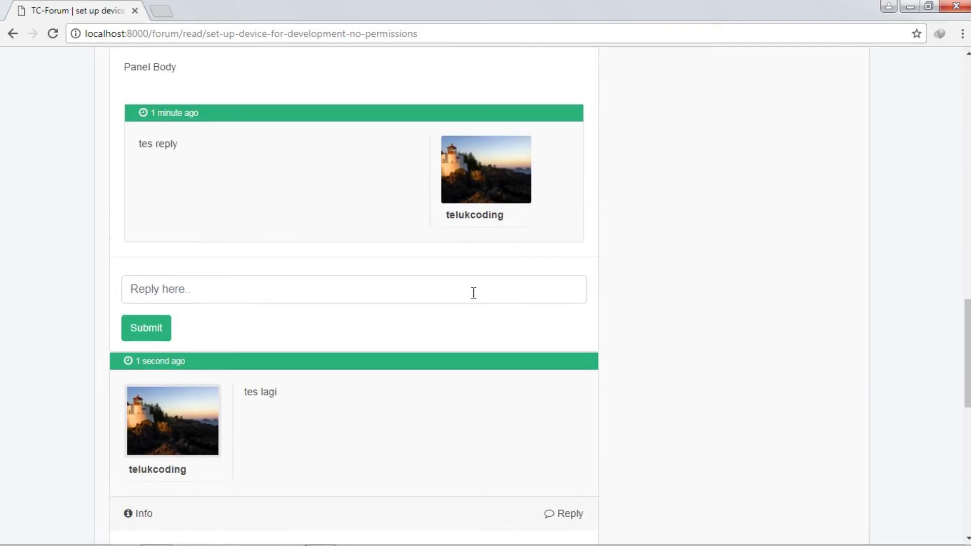
scroll(473, 294, "up", 15)
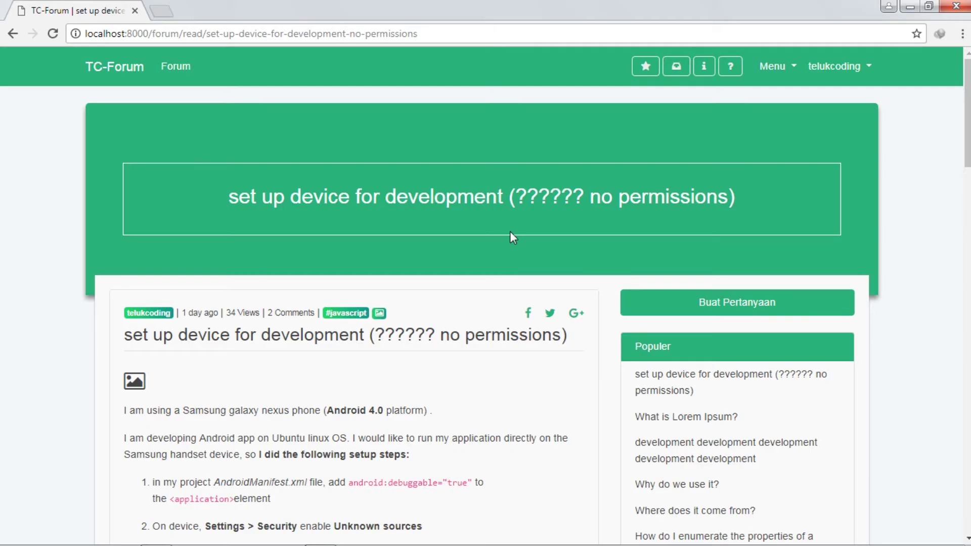
scroll(510, 232, "down", 5)
scroll(187, 54, "up", 2)
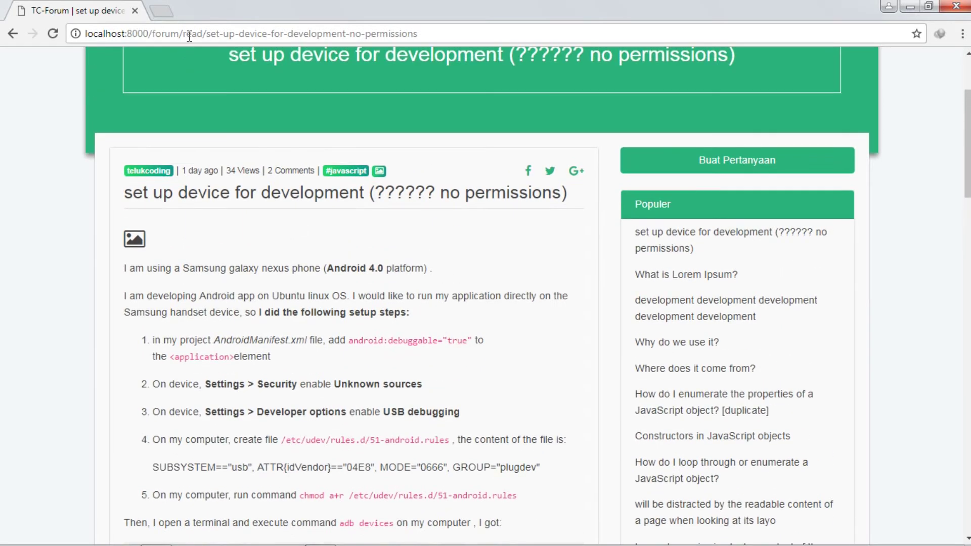
scroll(462, 256, "up", 3)
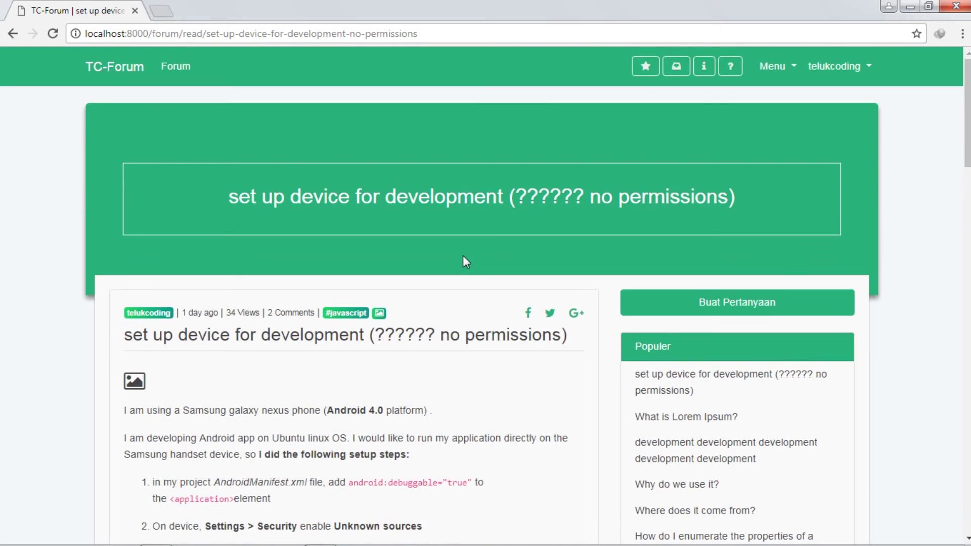
left_click_drag(966, 145, 946, 465)
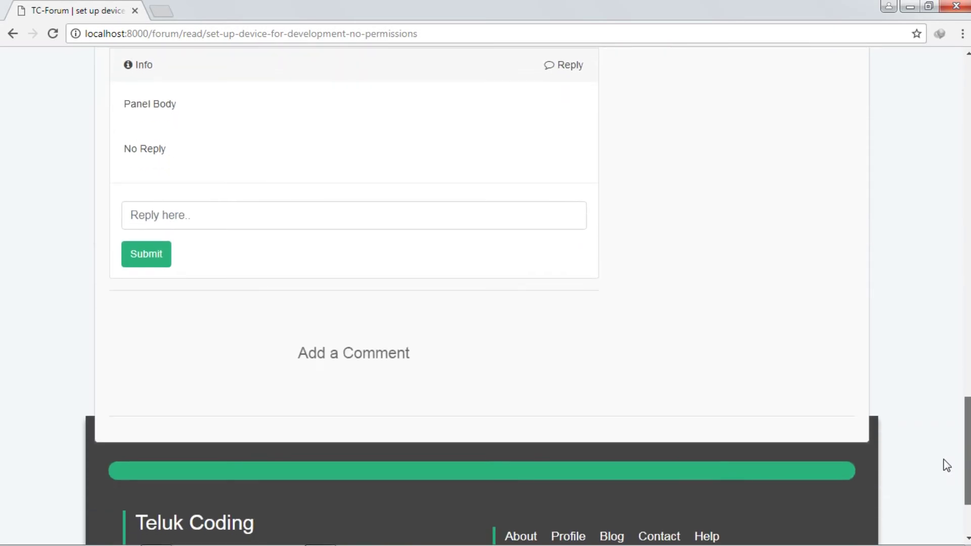
scroll(810, 392, "up", 7)
scroll(966, 329, "up", 2)
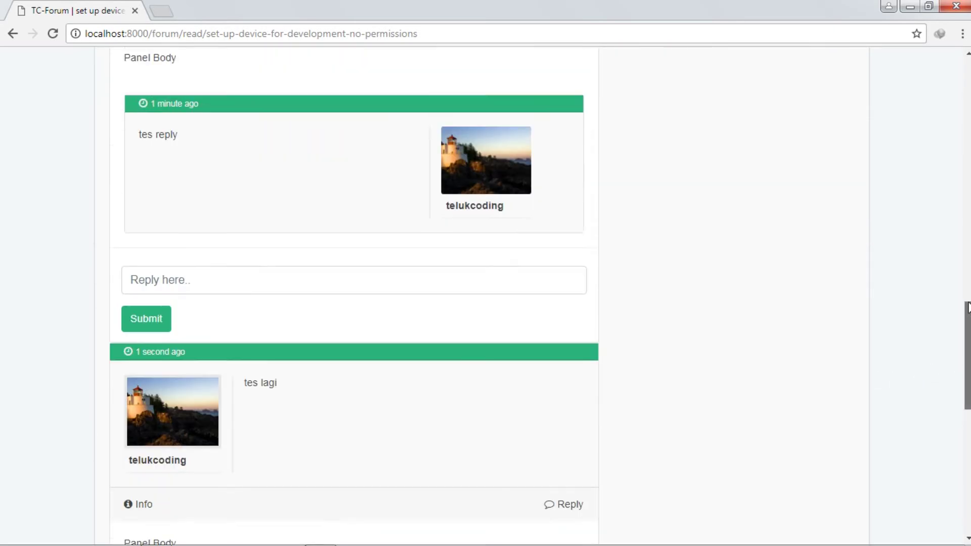
left_click_drag(967, 307, 967, 55)
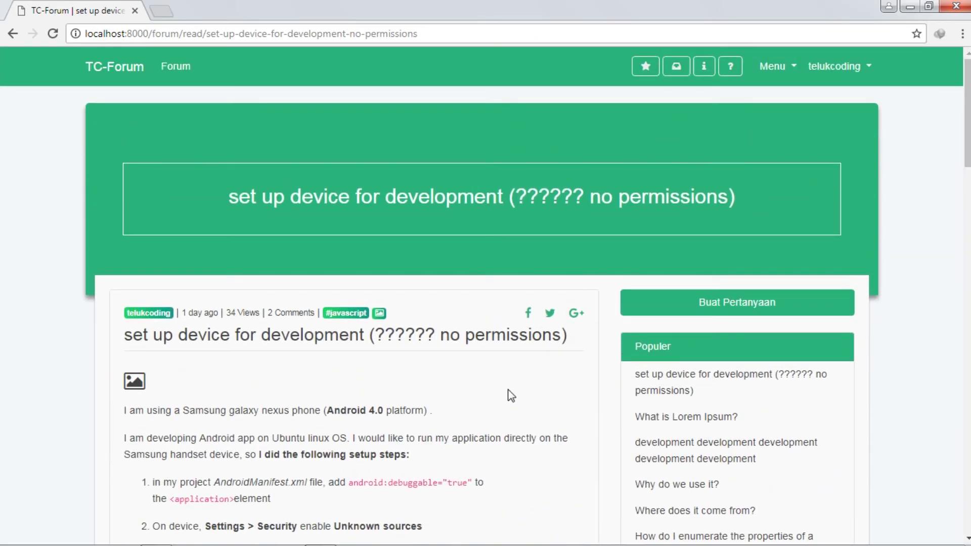
left_click(733, 302)
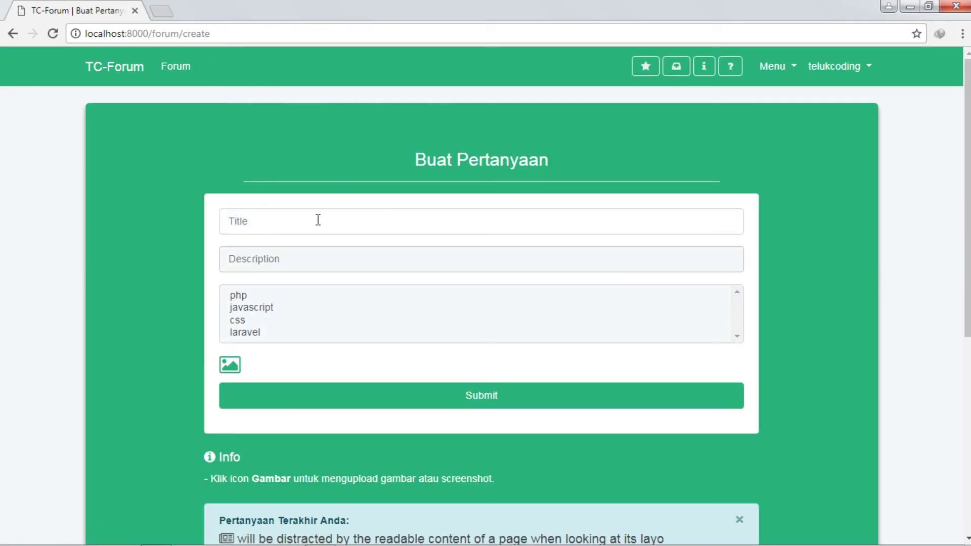
Step: Pick css in the form's tag list, then check the Windows network status flyout
left_click(420, 320)
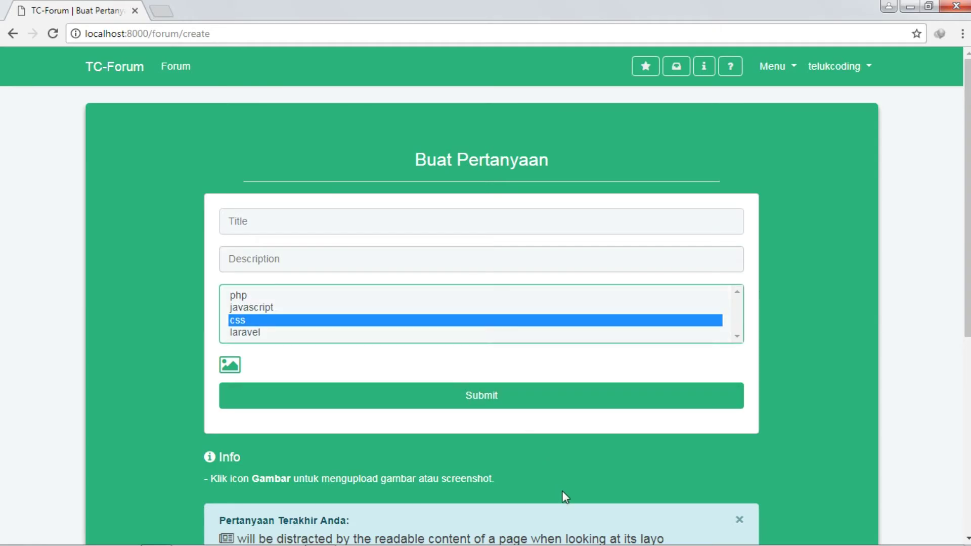
mouse_move(607, 545)
left_click(887, 536)
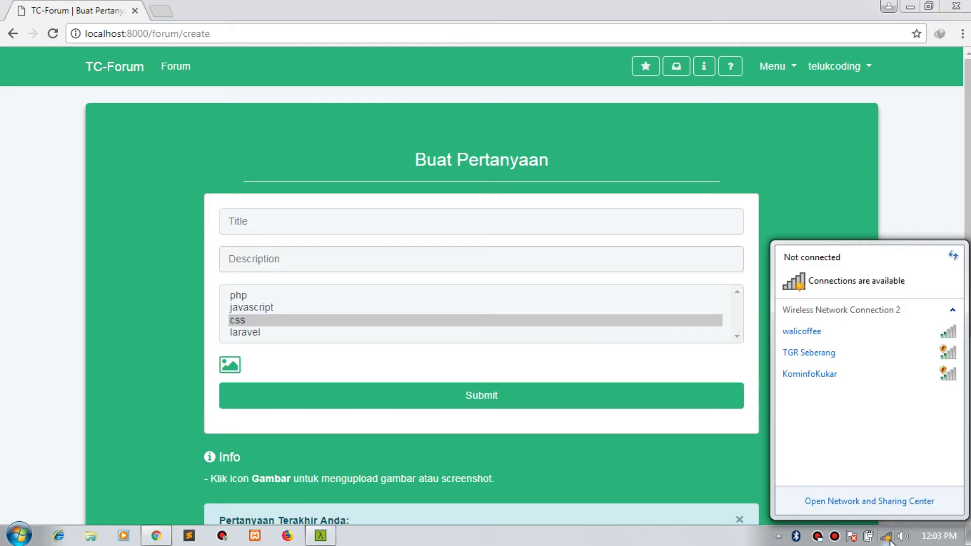
left_click(889, 539)
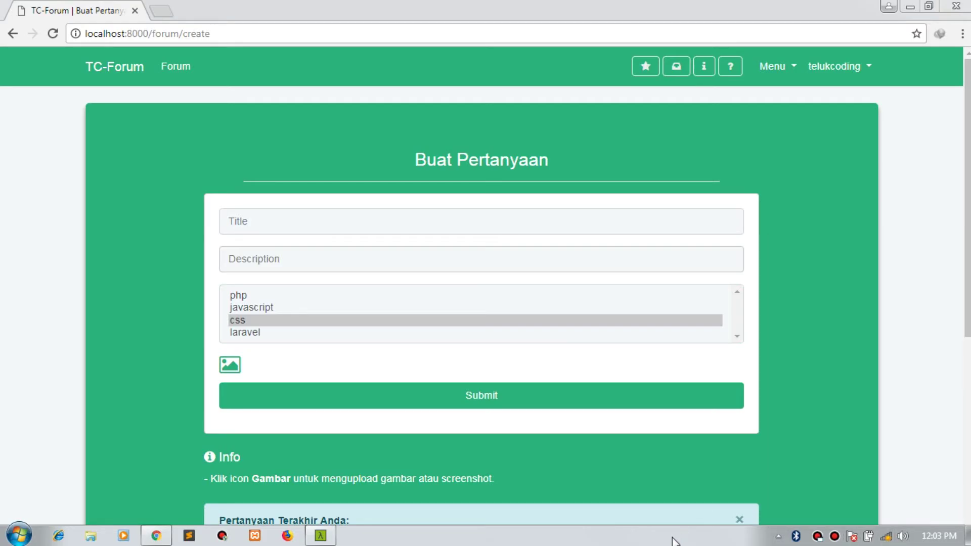
left_click(886, 537)
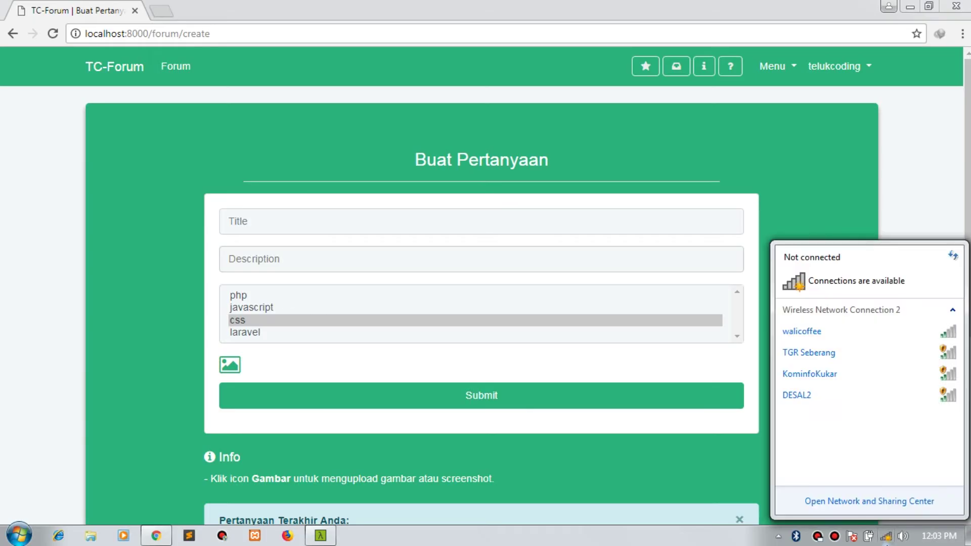
left_click(627, 545)
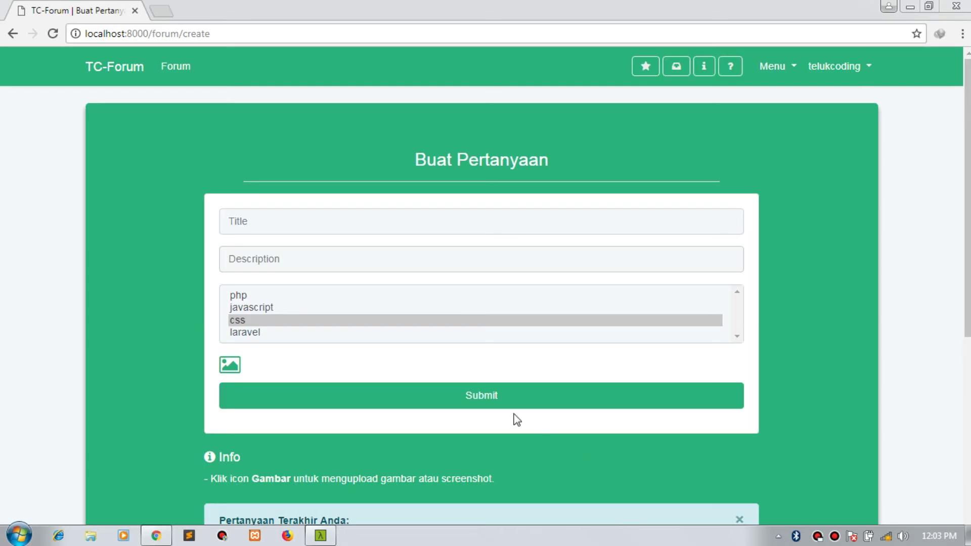
Step: Pick javascript in the tag list and check the network flyout again
left_click(433, 310)
scroll(430, 313, "down", 3)
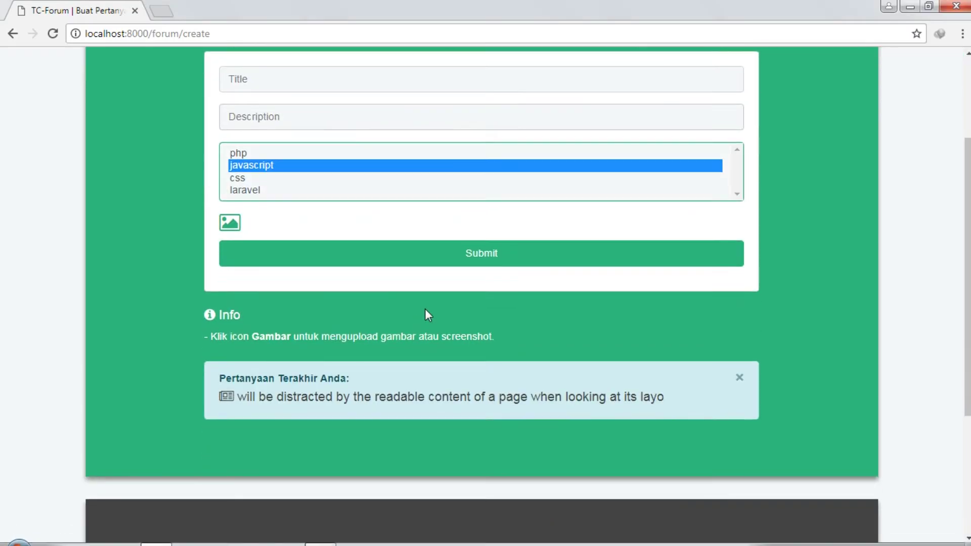
scroll(453, 273, "up", 1)
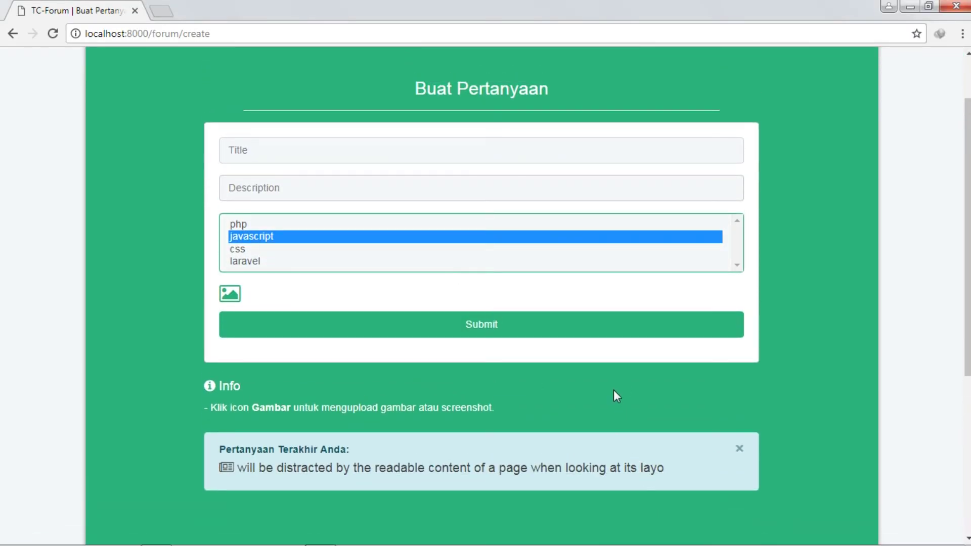
mouse_move(649, 545)
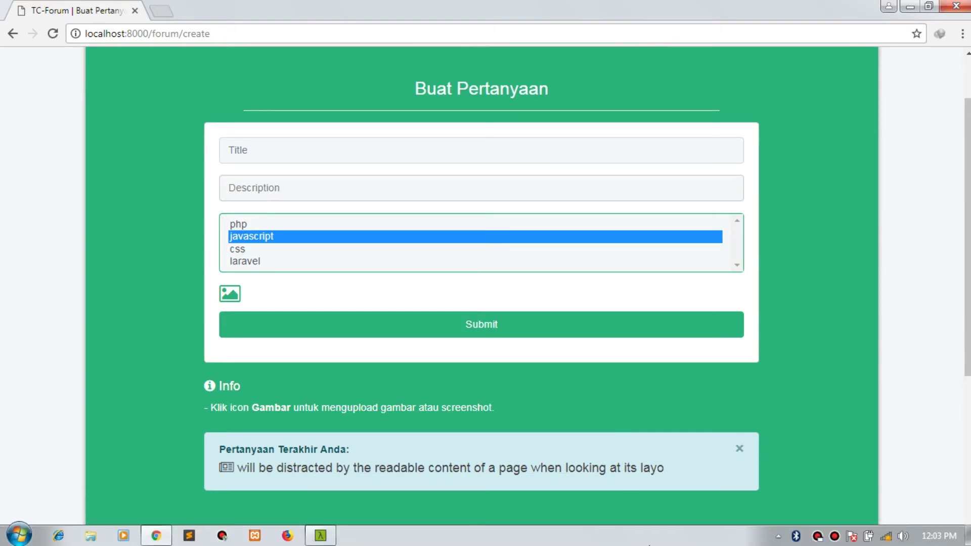
left_click(886, 536)
left_click(693, 403)
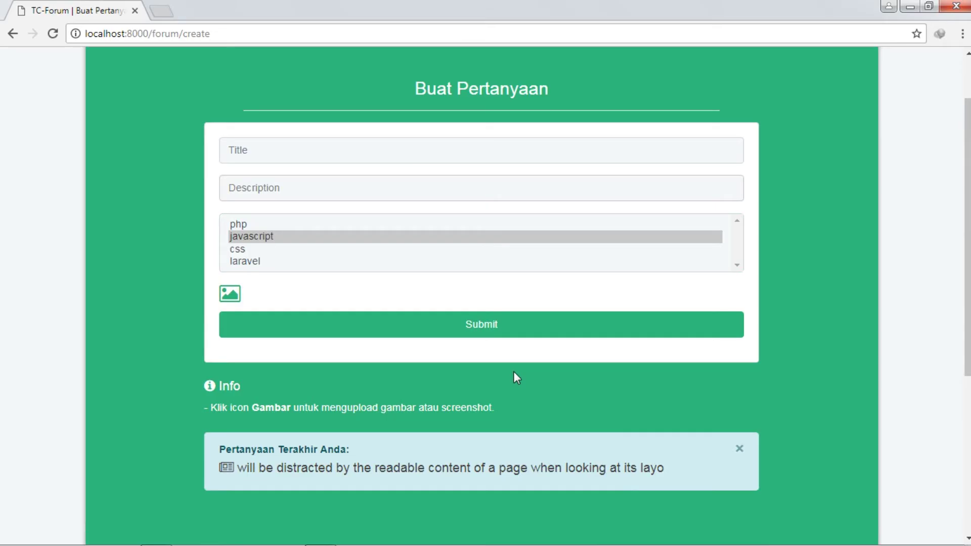
Step: Reload the forum/create page with F5 so the tag field becomes an empty Select tags box
mouse_move(484, 544)
mouse_move(543, 545)
key("F5")
scroll(229, 432, "up", 1)
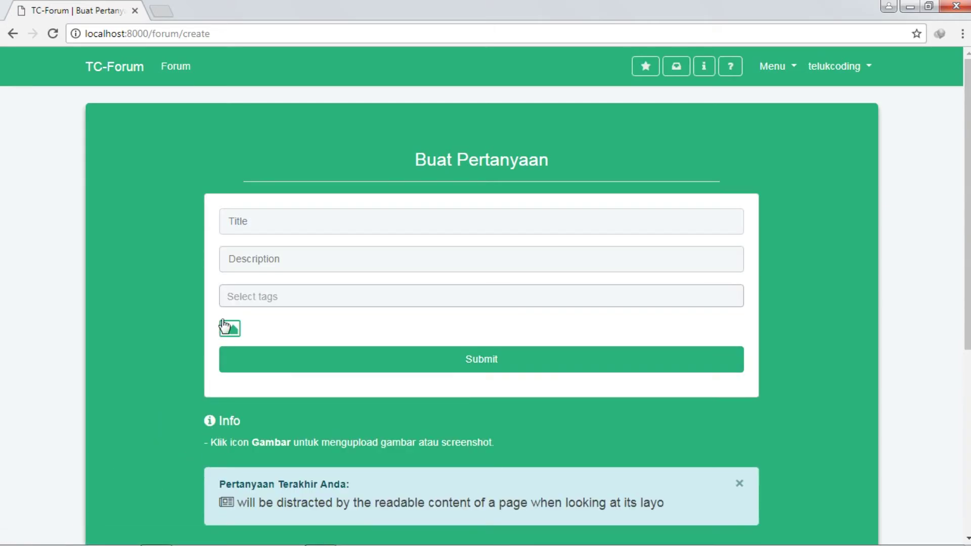
left_click(437, 289)
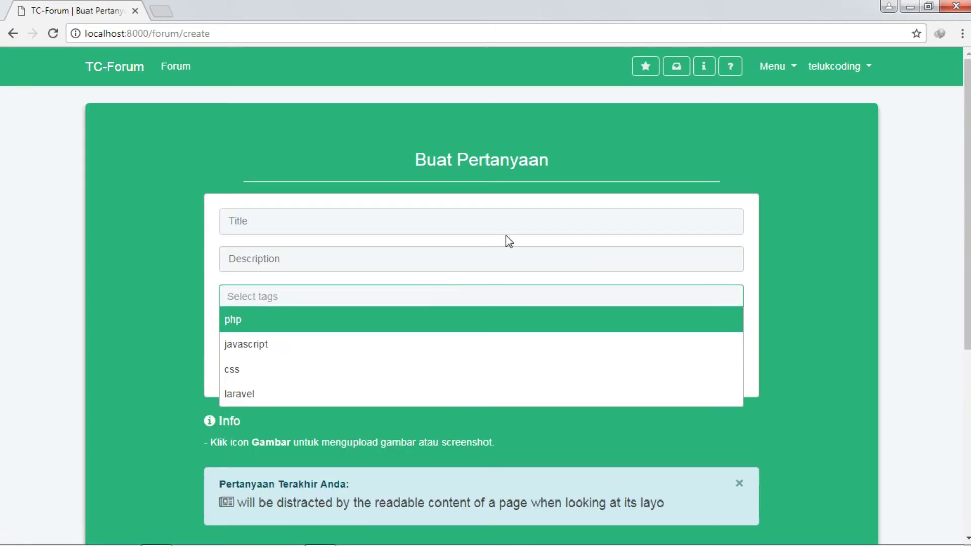
left_click(858, 221)
scroll(785, 295, "down", 5)
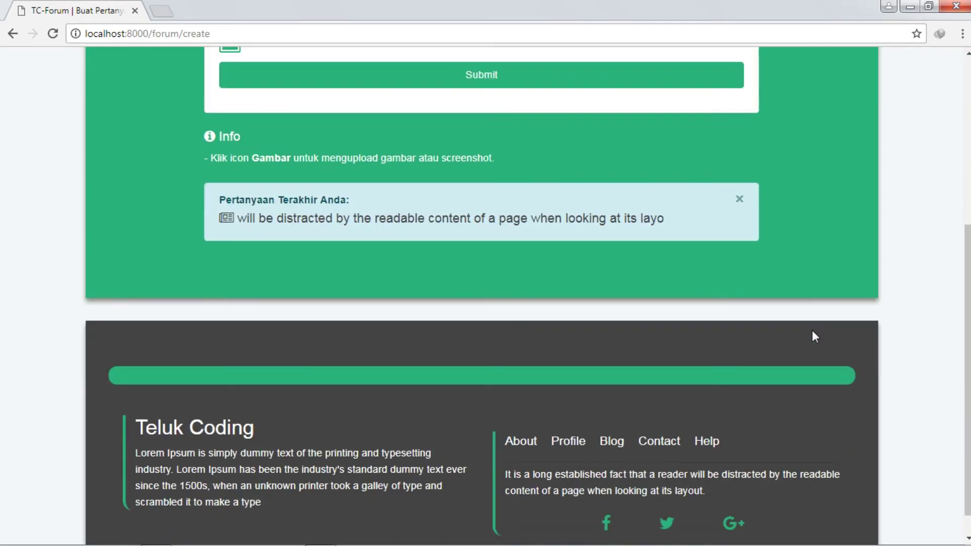
scroll(812, 331, "up", 5)
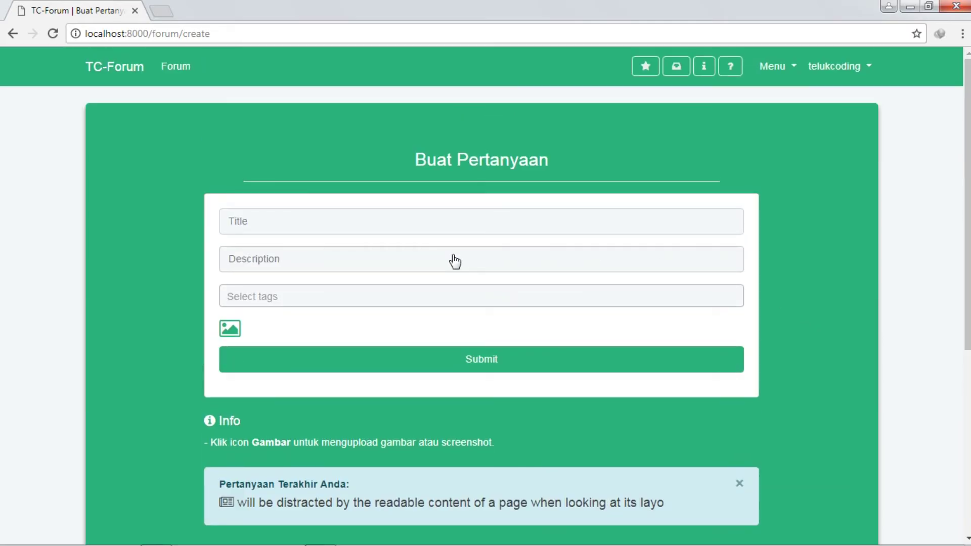
left_click(321, 223)
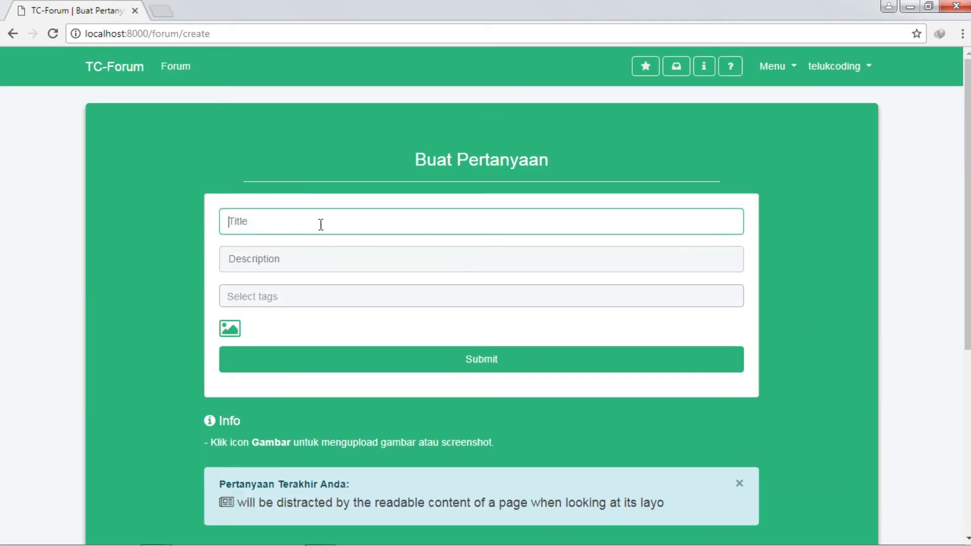
left_click(298, 263)
scroll(254, 264, "down", 1)
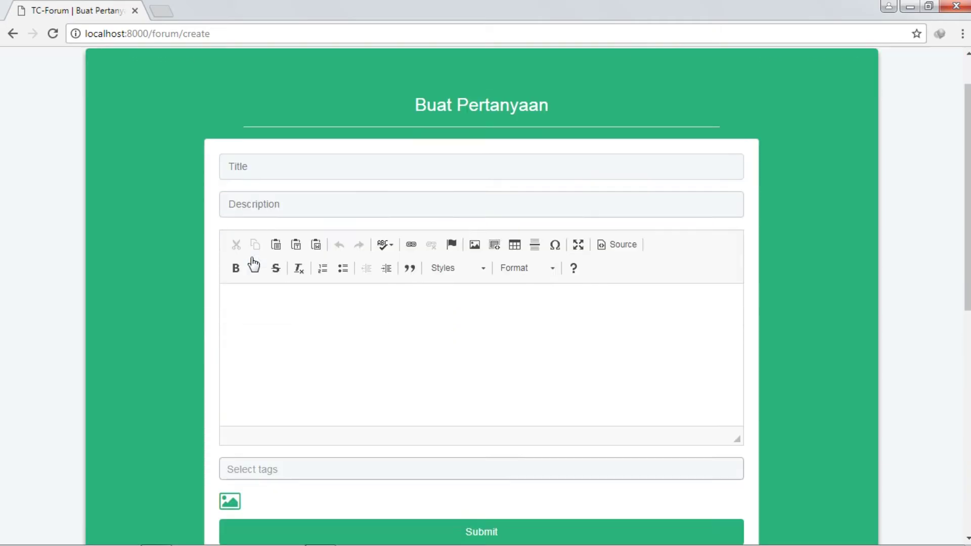
scroll(254, 264, "down", 1)
left_click(495, 312)
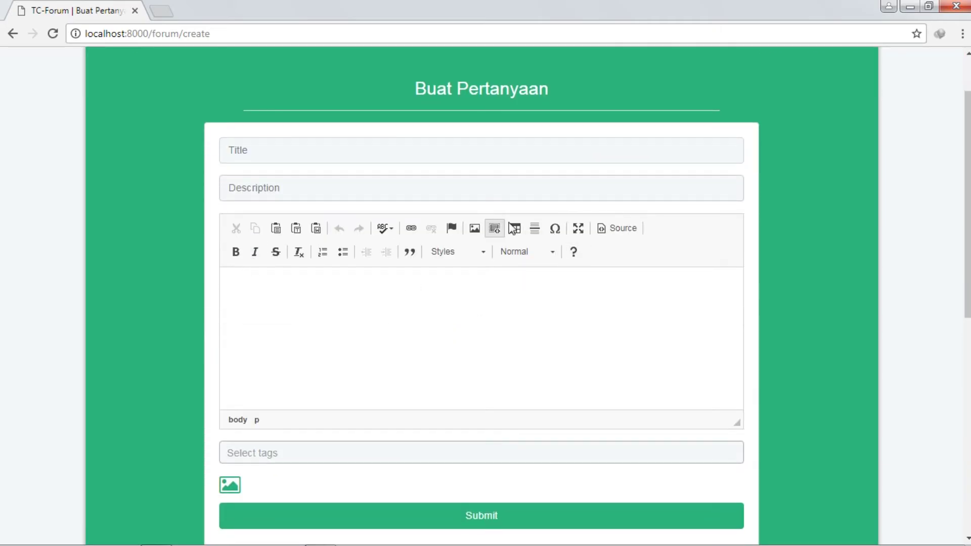
scroll(656, 281, "down", 1)
scroll(656, 280, "up", 1)
scroll(509, 251, "down", 1)
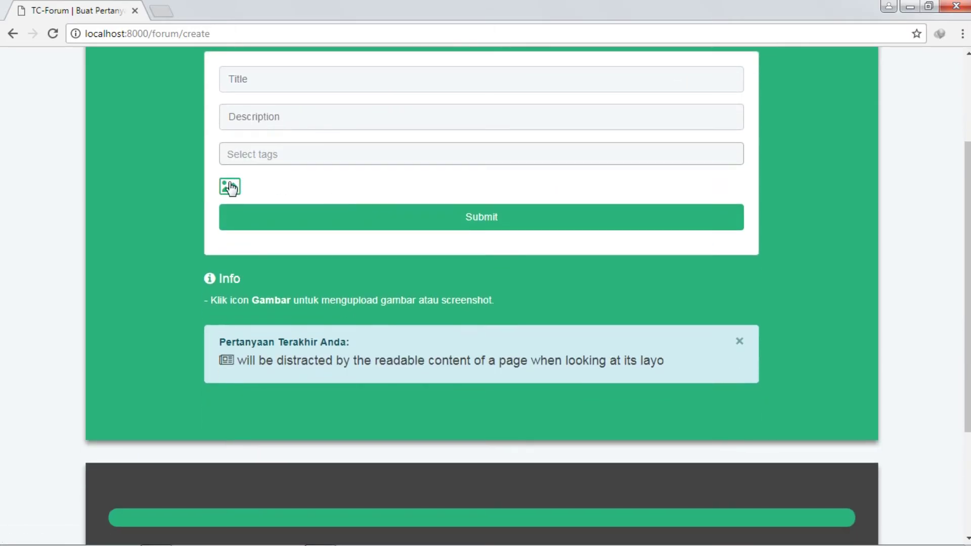
left_click(230, 189)
left_click(229, 200)
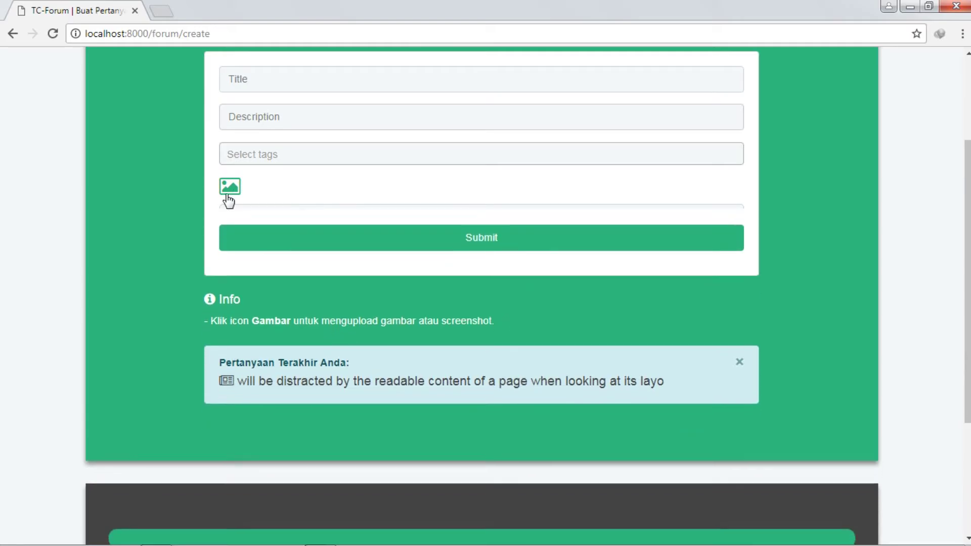
left_click(239, 191)
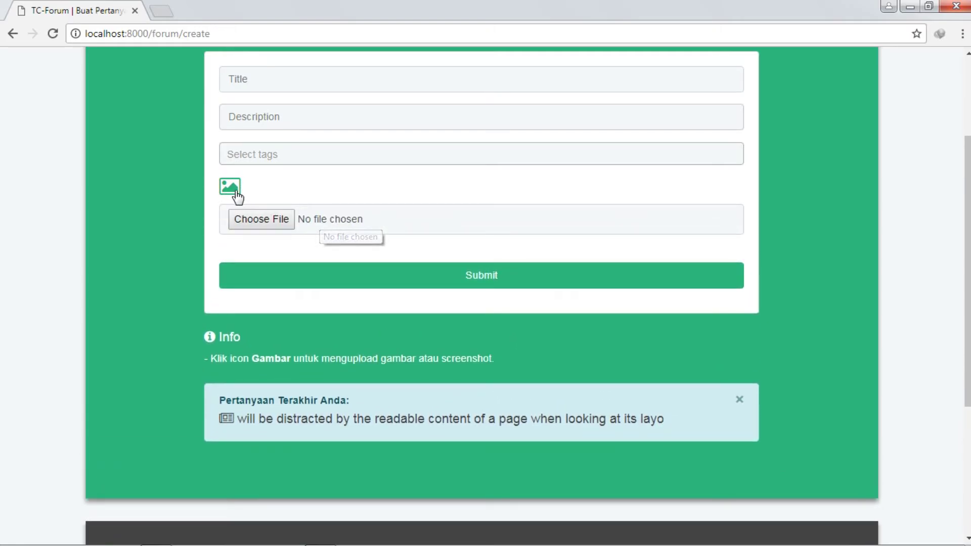
left_click(237, 192)
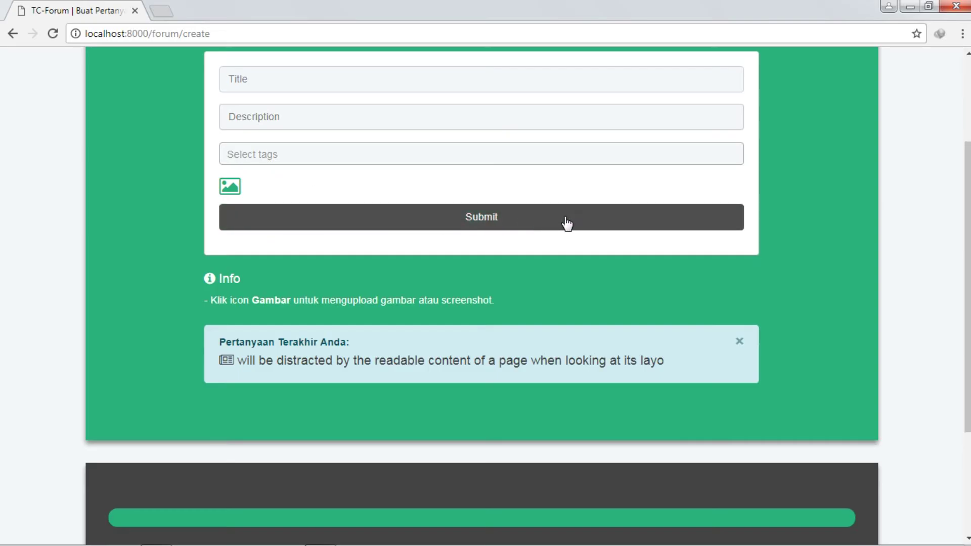
scroll(559, 244, "up", 1)
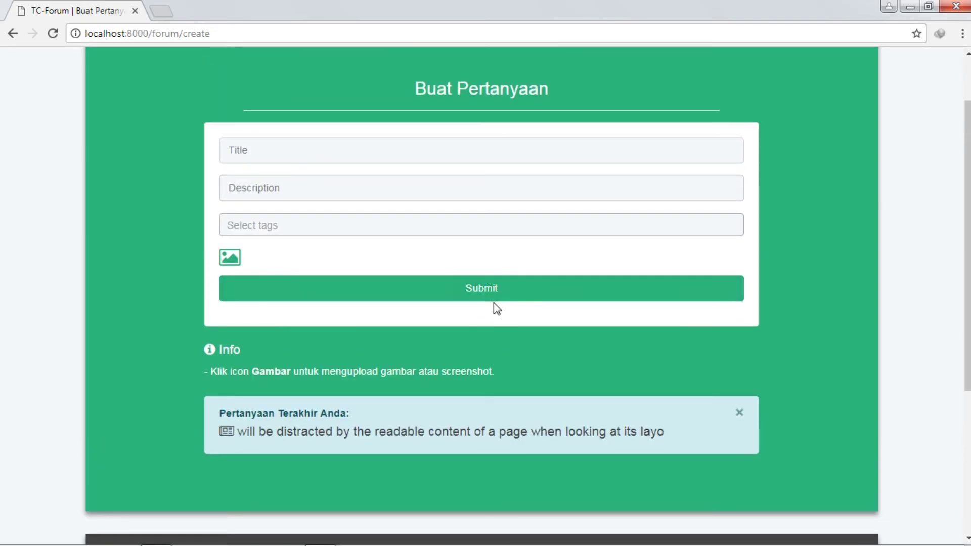
Step: Submit the blank question form to get title, description and tags required errors; toggle the image upload input
left_click(492, 301)
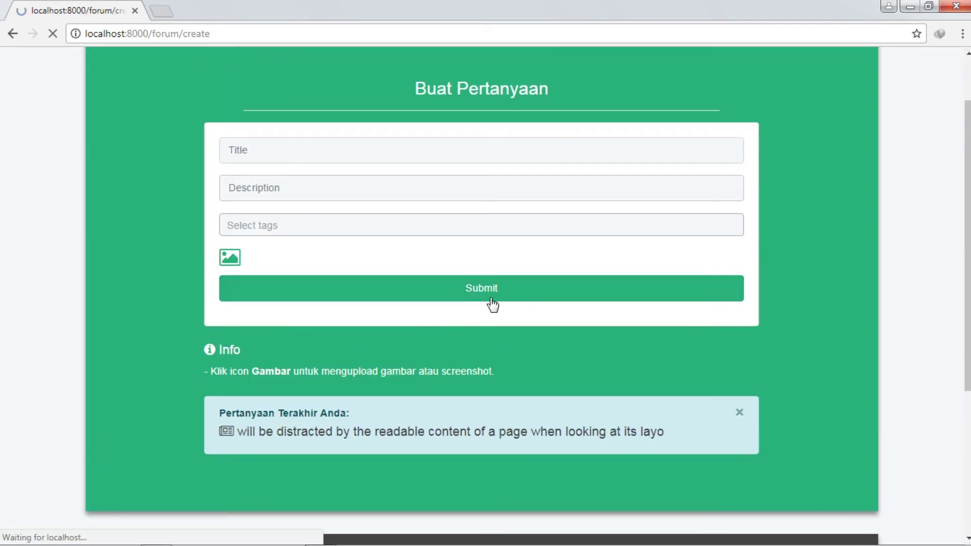
scroll(490, 304, "down", 3)
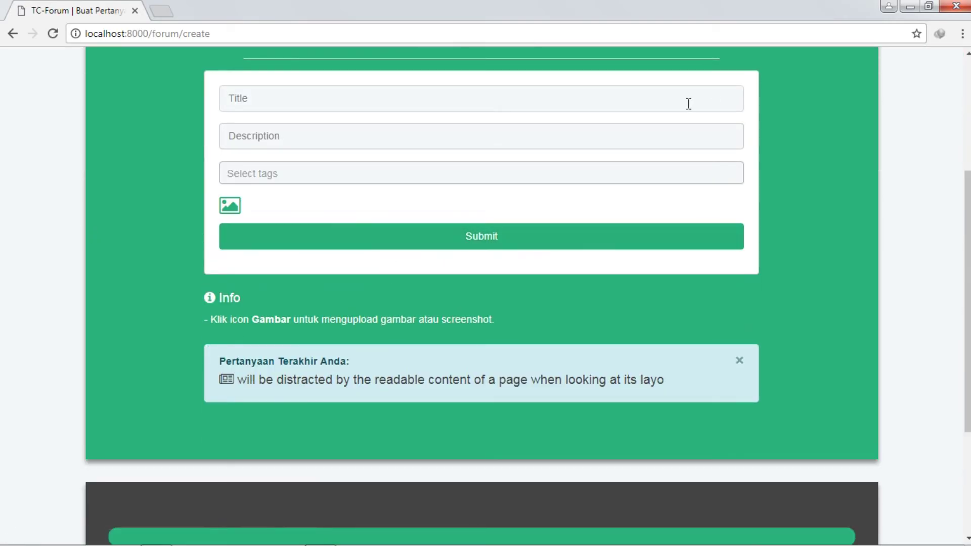
scroll(365, 258, "up", 3)
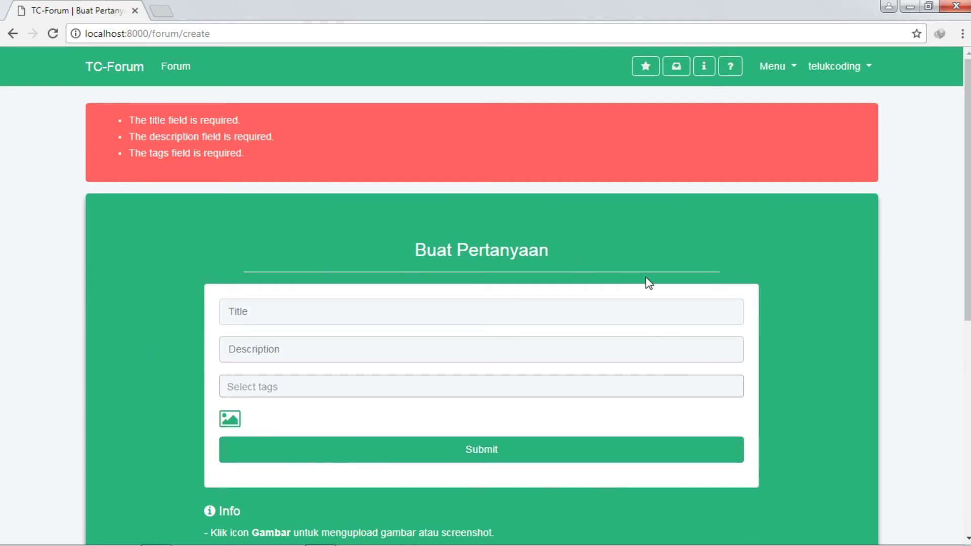
left_click_drag(128, 120, 334, 154)
left_click(384, 133)
scroll(503, 248, "down", 4)
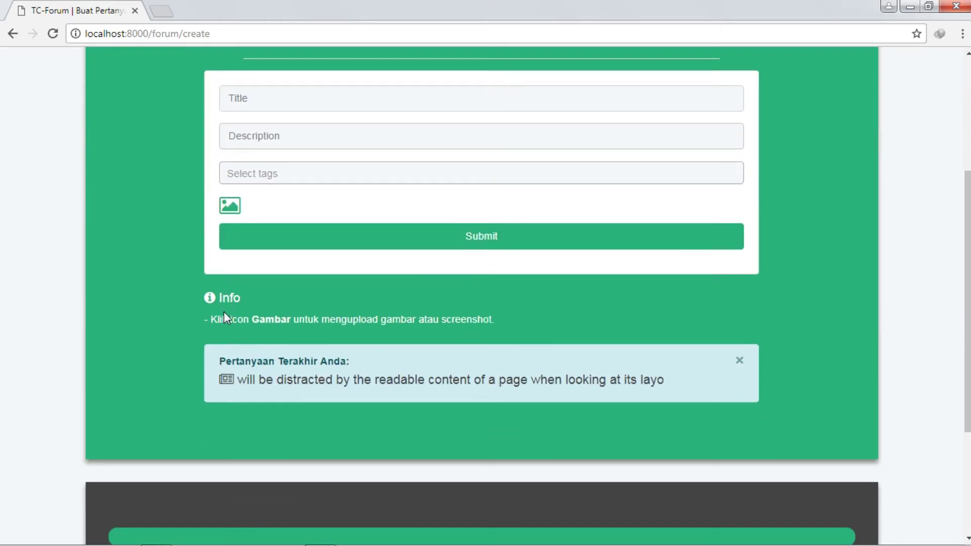
left_click_drag(208, 319, 228, 319)
left_click(228, 208)
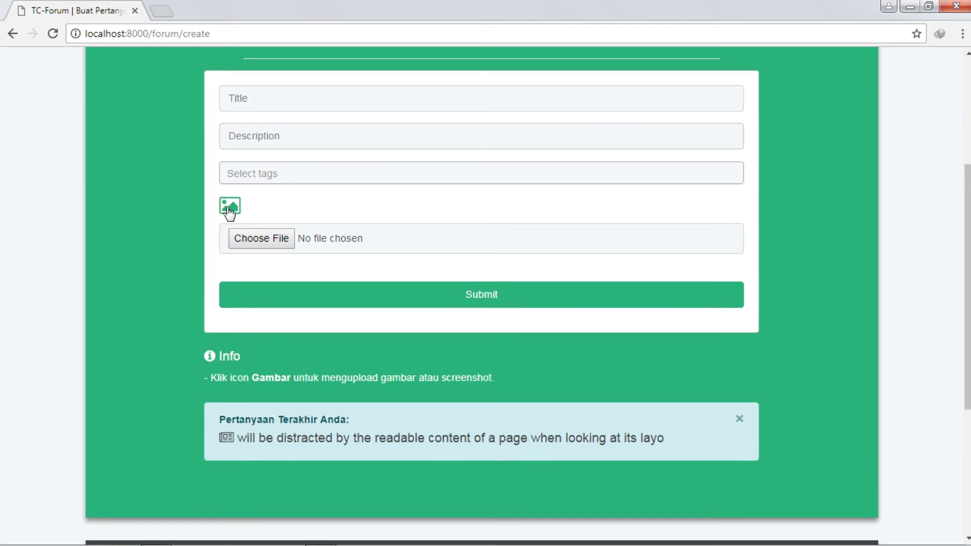
left_click(227, 209)
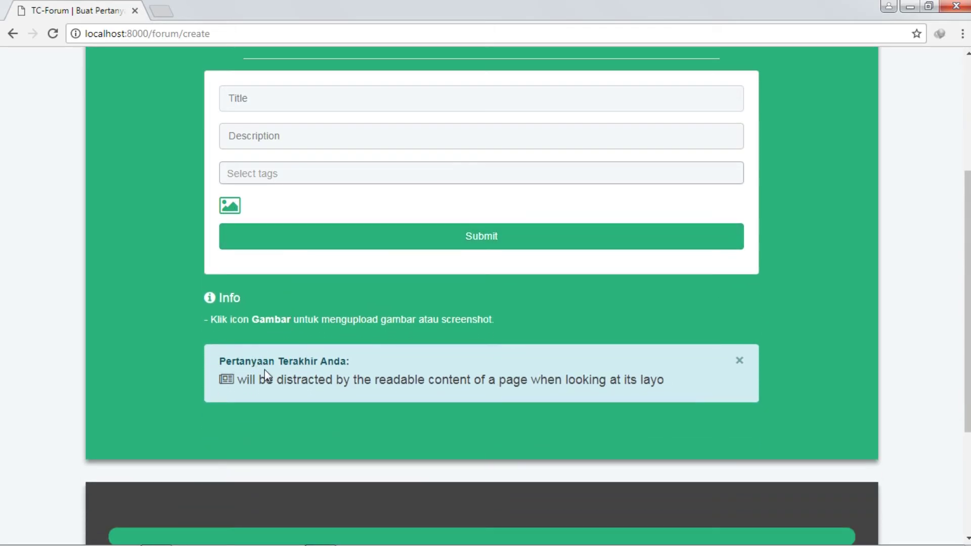
scroll(541, 399, "up", 1)
scroll(541, 393, "up", 4)
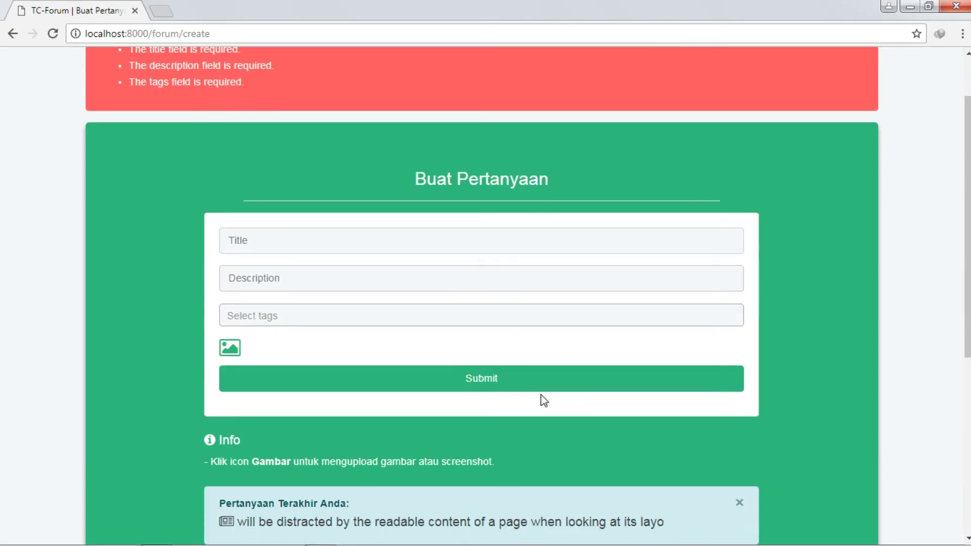
scroll(181, 48, "down", 5)
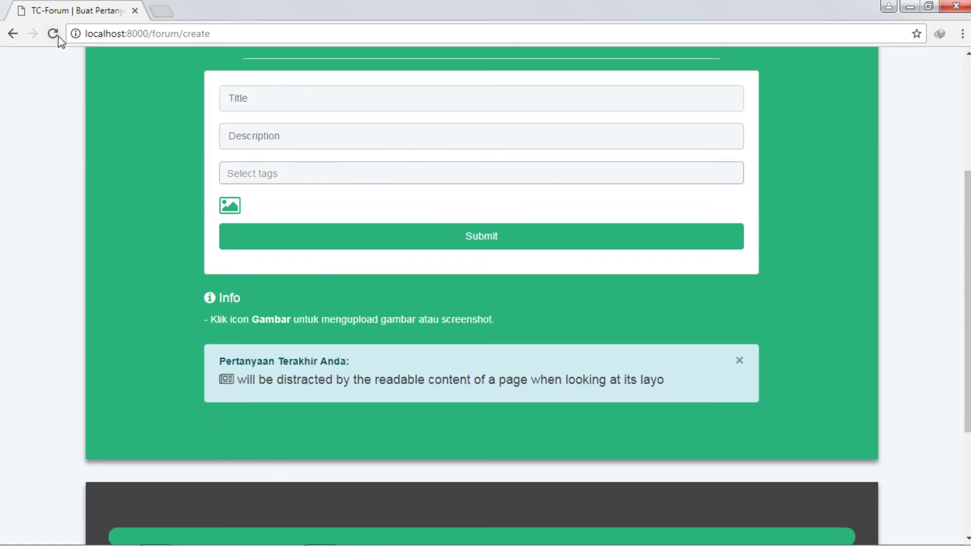
scroll(708, 217, "up", 4)
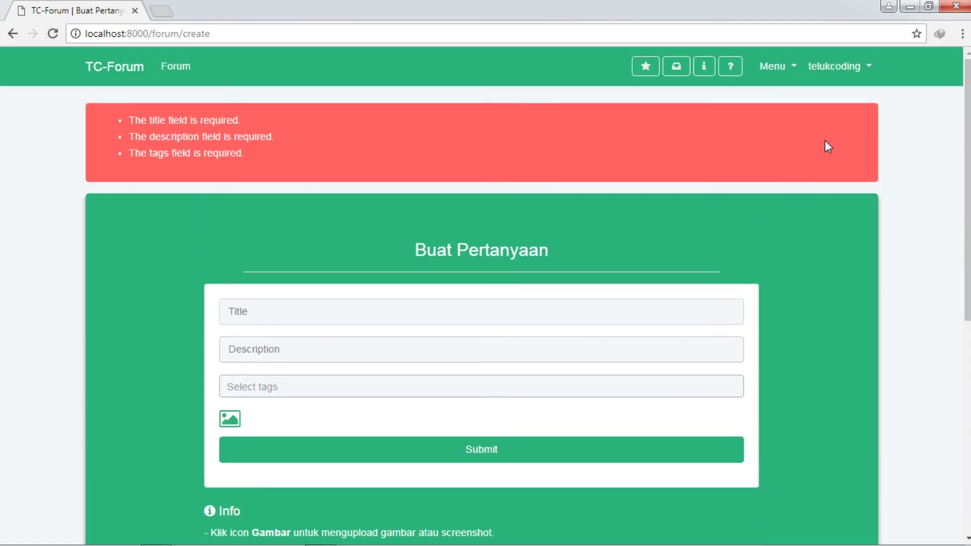
scroll(691, 298, "down", 5)
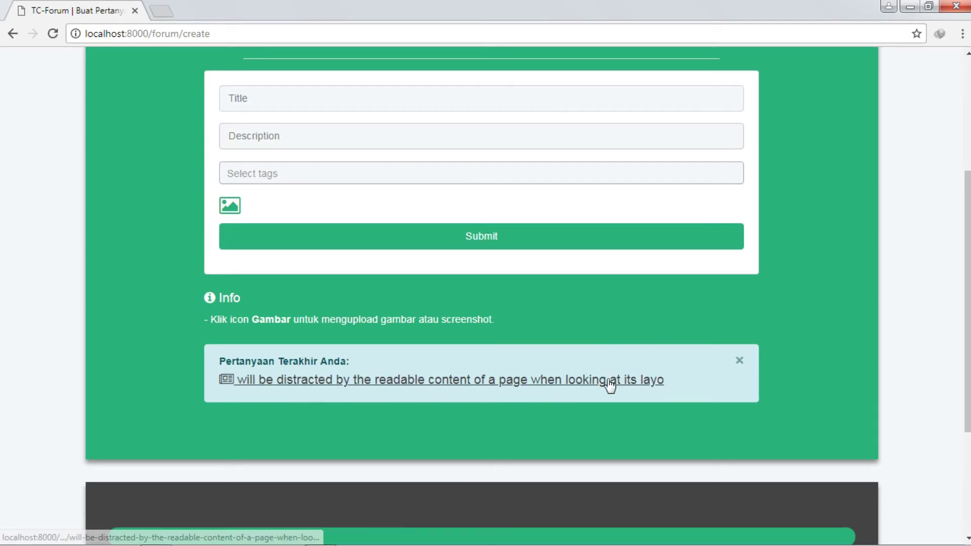
scroll(611, 386, "up", 1)
scroll(609, 385, "up", 3)
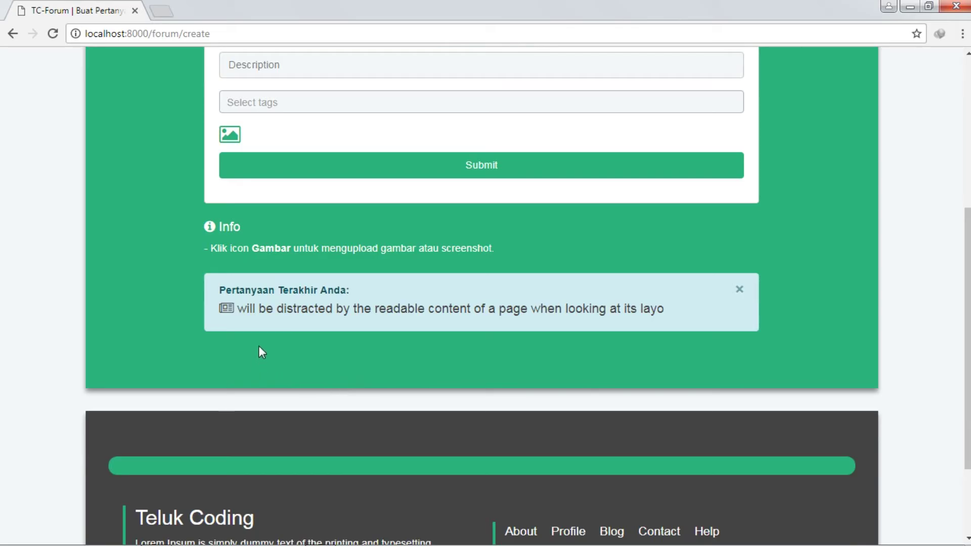
scroll(438, 308, "up", 4)
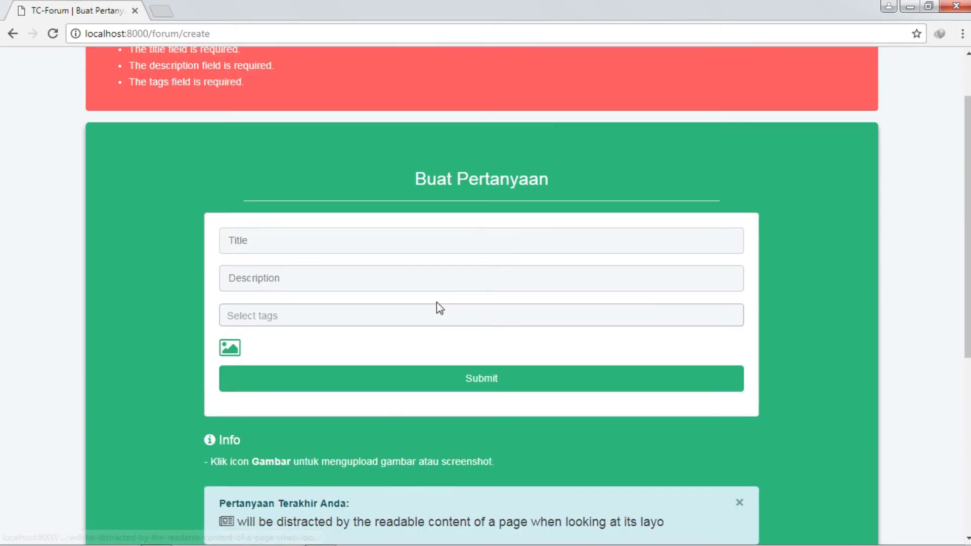
scroll(438, 307, "up", 2)
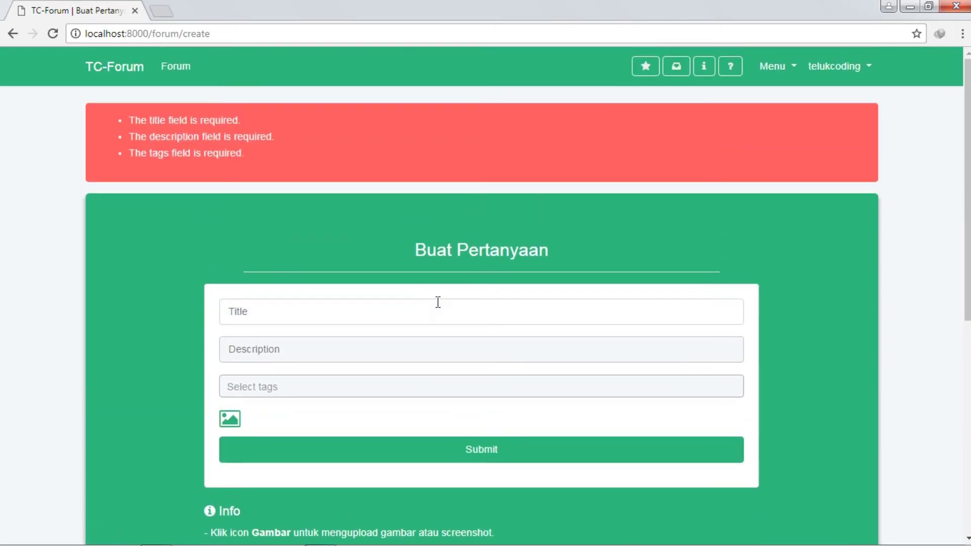
scroll(438, 307, "down", 2)
scroll(428, 262, "down", 1)
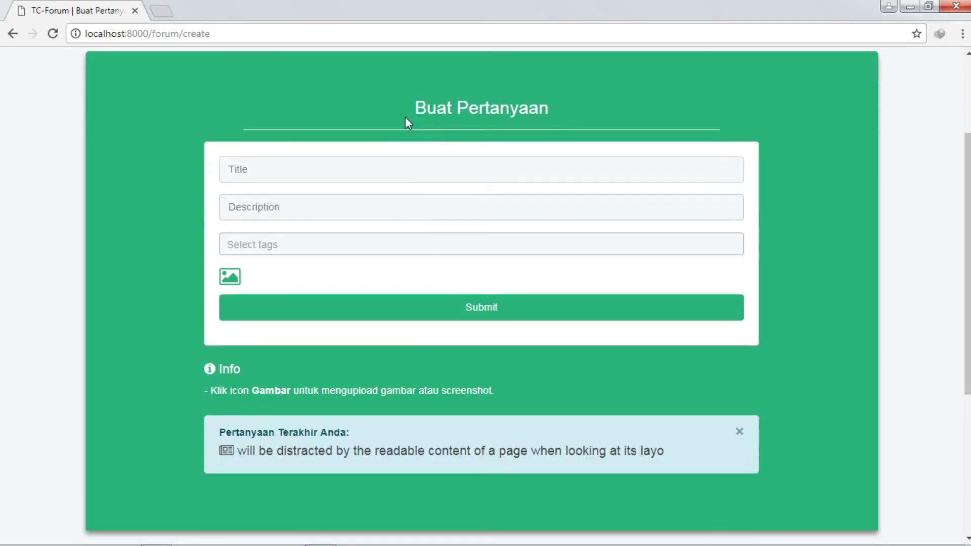
left_click(269, 176)
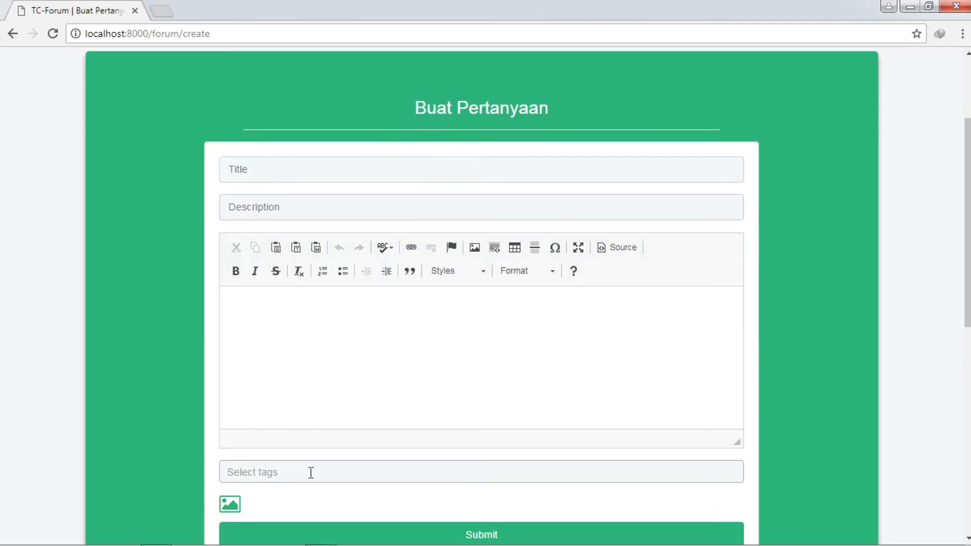
left_click(310, 473)
left_click(297, 171)
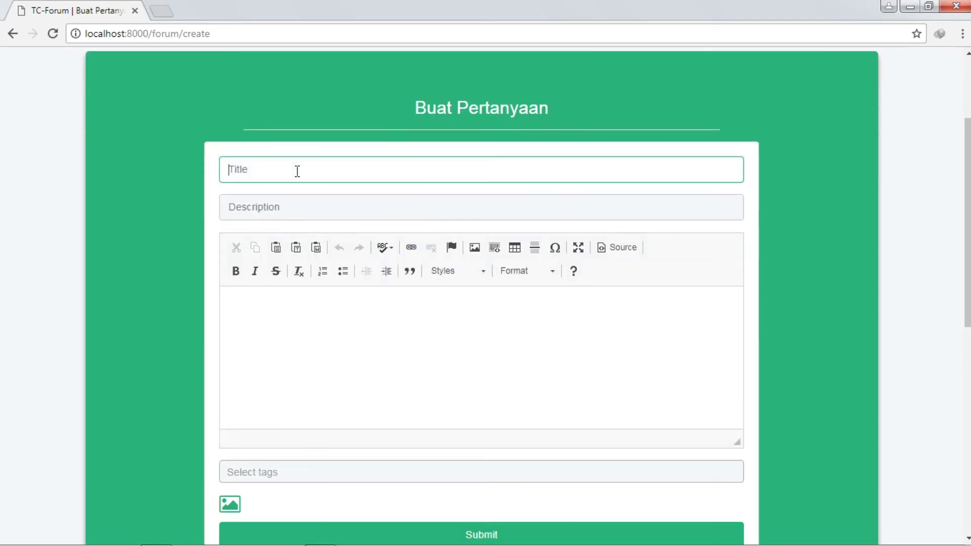
scroll(297, 169, "up", 1)
scroll(354, 192, "down", 10)
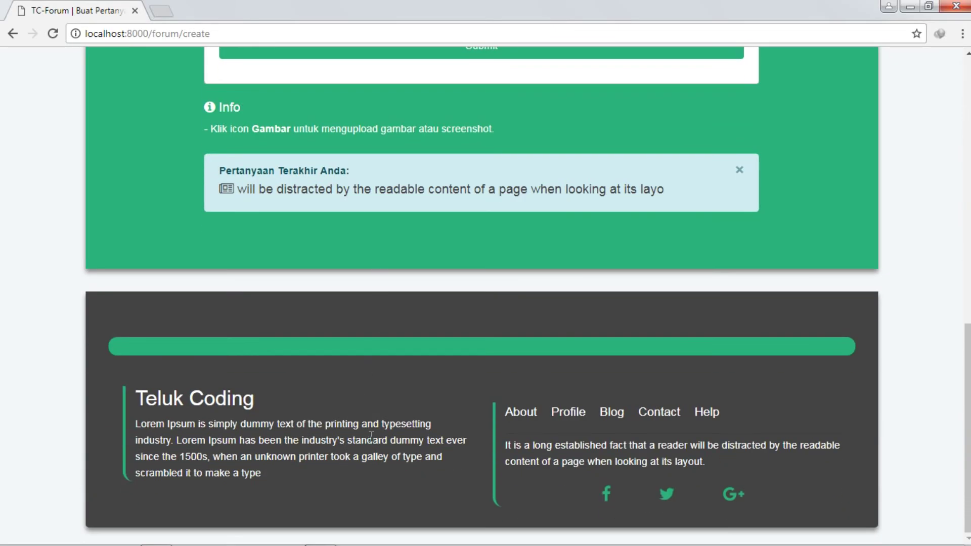
left_click_drag(505, 447, 840, 448)
scroll(450, 235, "up", 15)
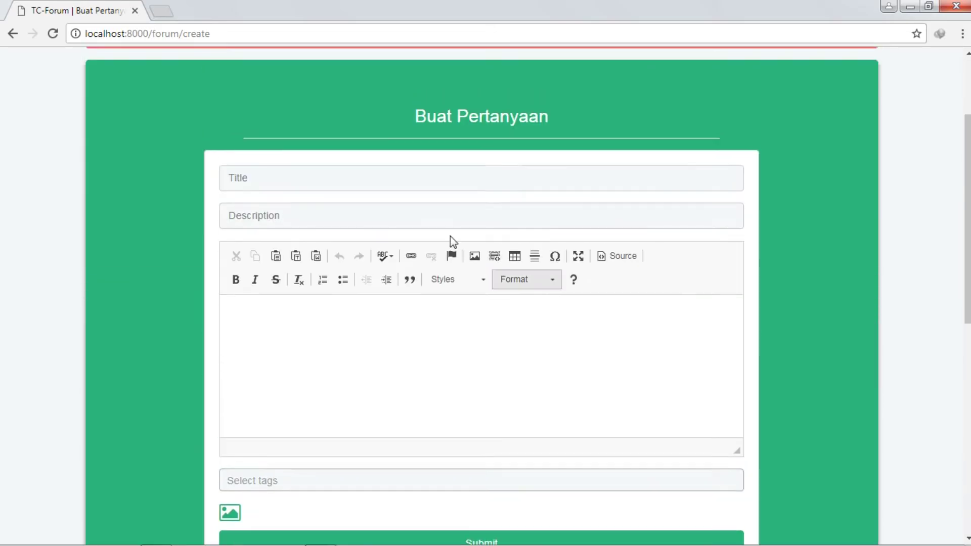
left_click(358, 310)
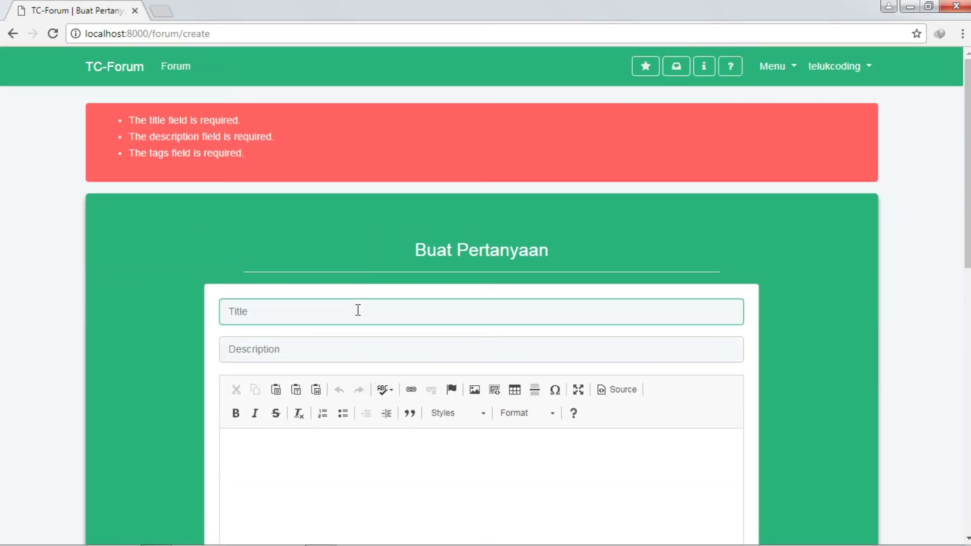
Step: Copy the footer sentence about a distracted reader and paste it as the question title
scroll(685, 384, "down", 15)
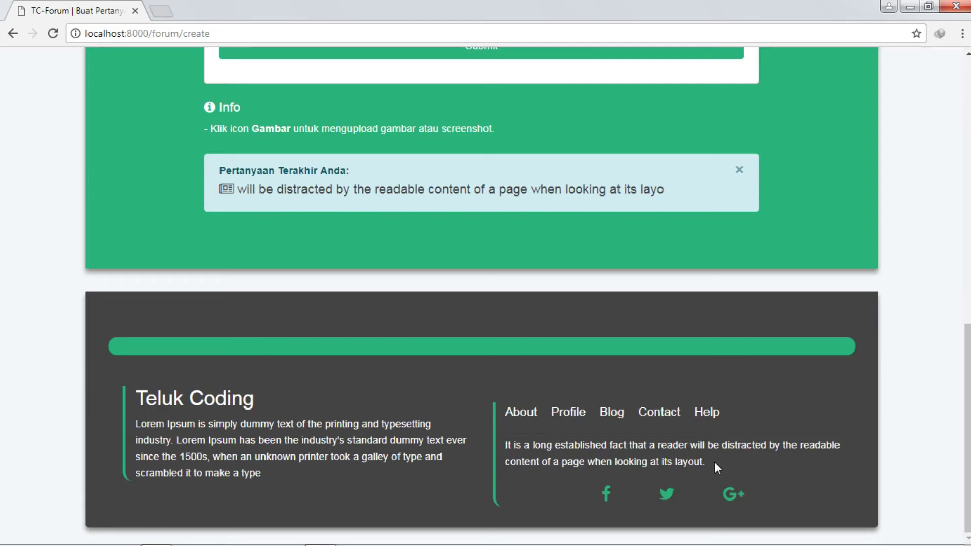
left_click_drag(714, 462, 593, 438)
right_click(642, 447)
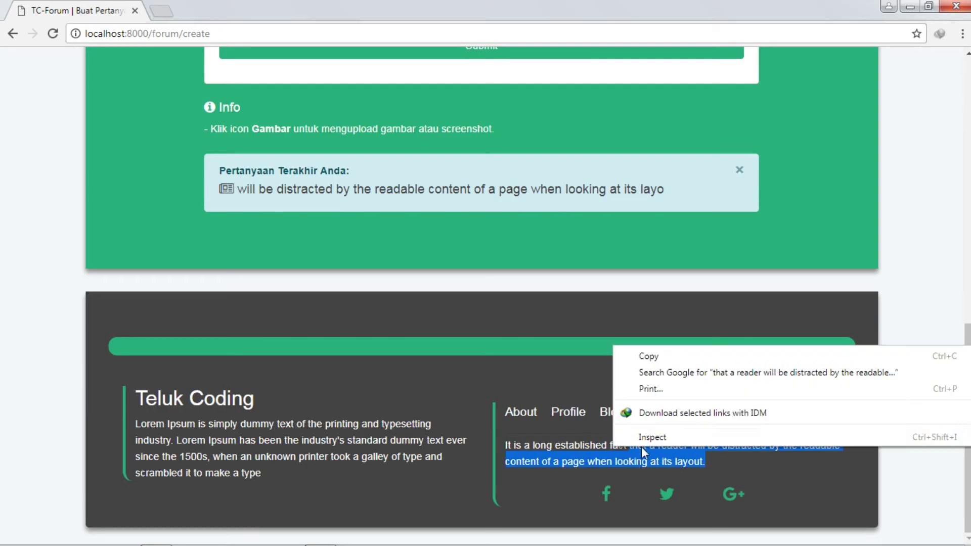
left_click(645, 360)
scroll(644, 361, "up", 15)
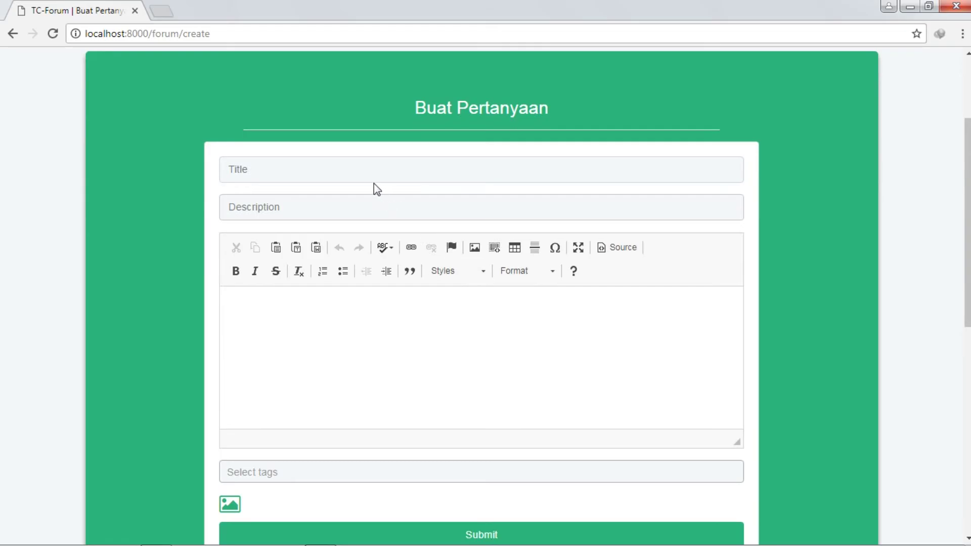
left_click(346, 175)
right_click(346, 175)
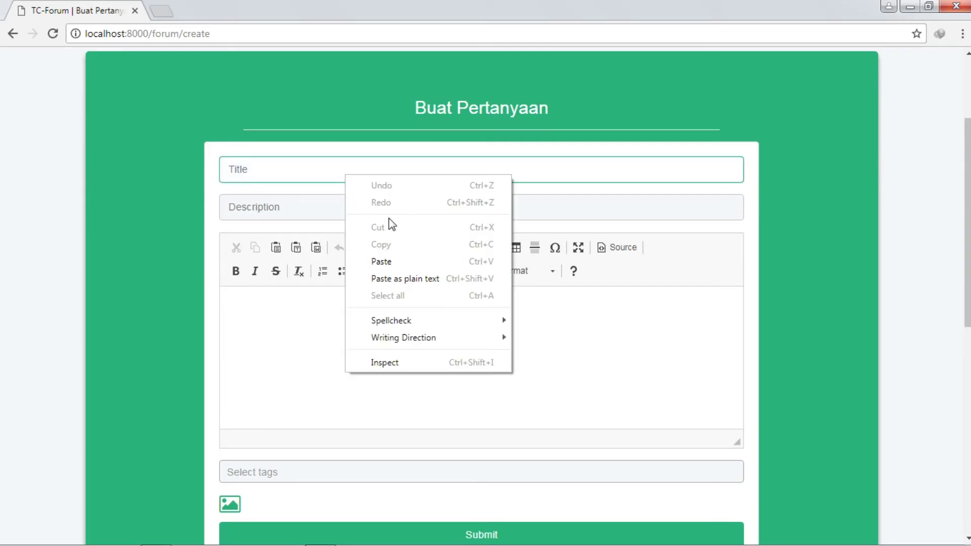
left_click(400, 257)
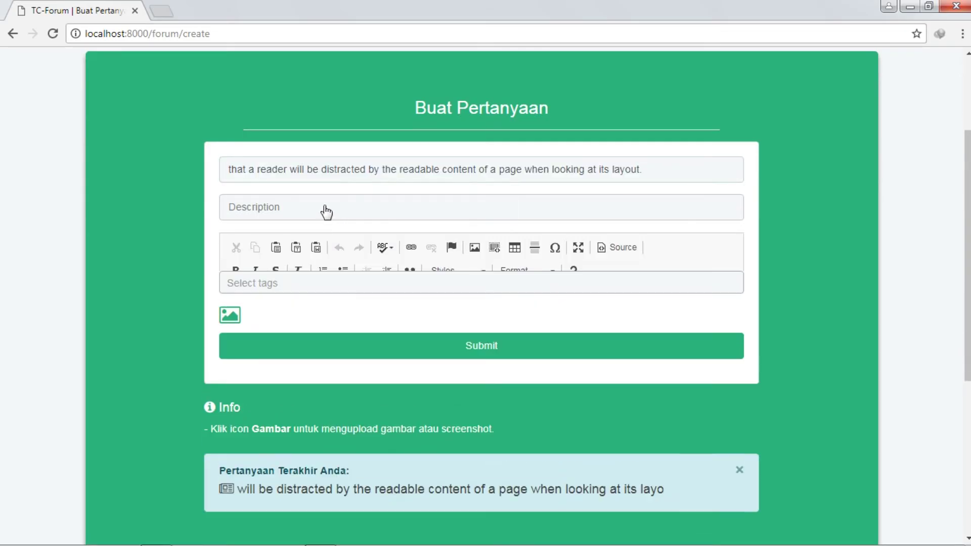
Step: Paste that title sentence repeatedly into the question's rich-text body
left_click(386, 314)
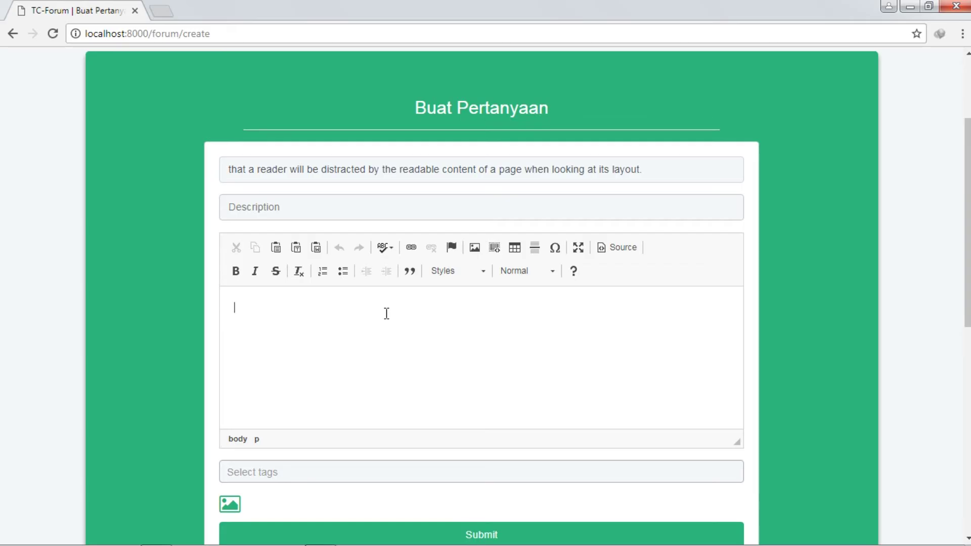
right_click(386, 314)
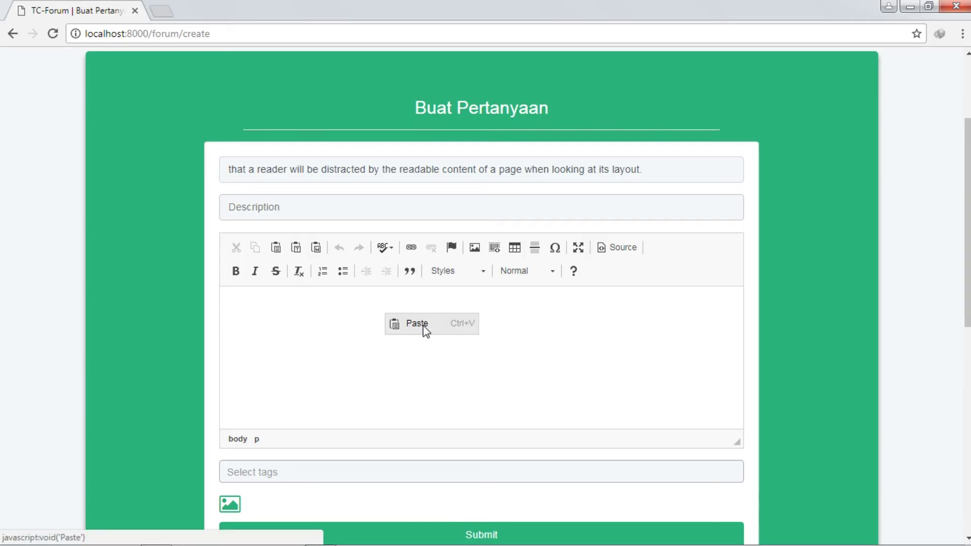
left_click(417, 323)
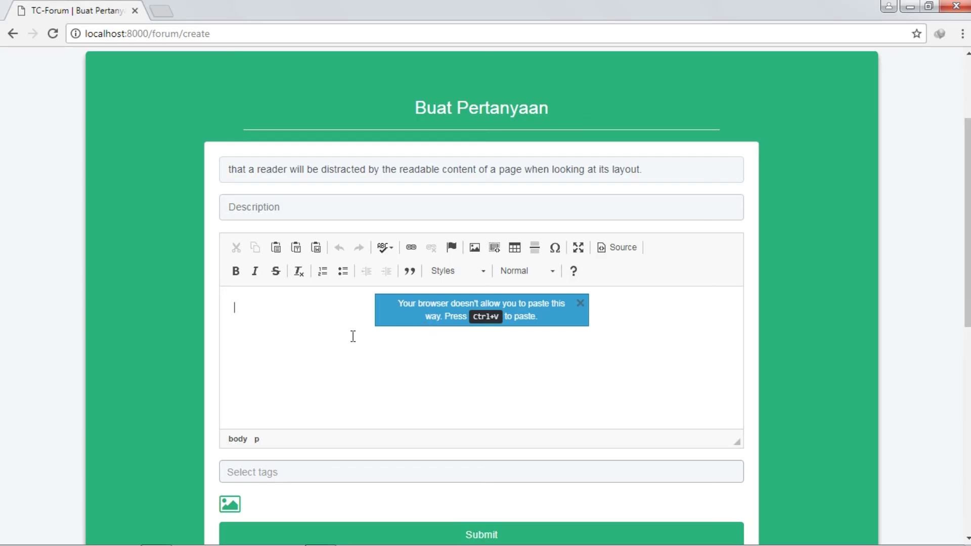
right_click(303, 325)
left_click(245, 331)
left_click(328, 170)
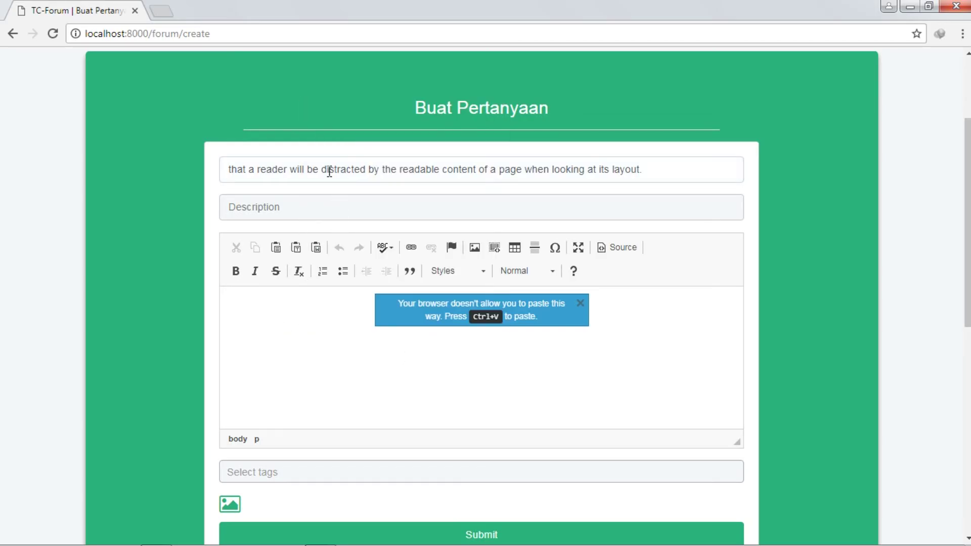
key("ctrl+a")
left_click(315, 343)
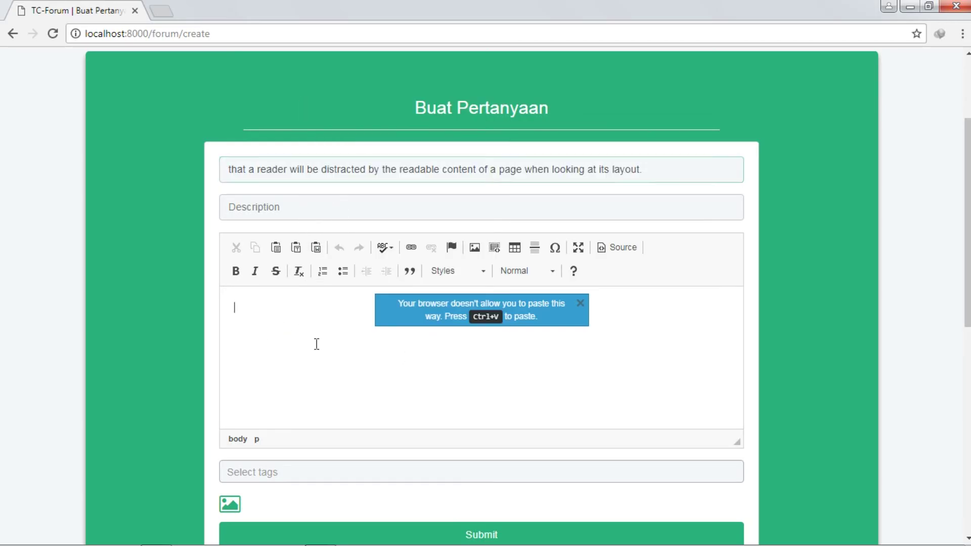
key("ctrl+v")
key("ctrl+v")
key("ctrl+v")
key("ctrl+v")
key("ctrl+v")
key("ctrl+v")
key("ctrl+v")
key("ctrl+v")
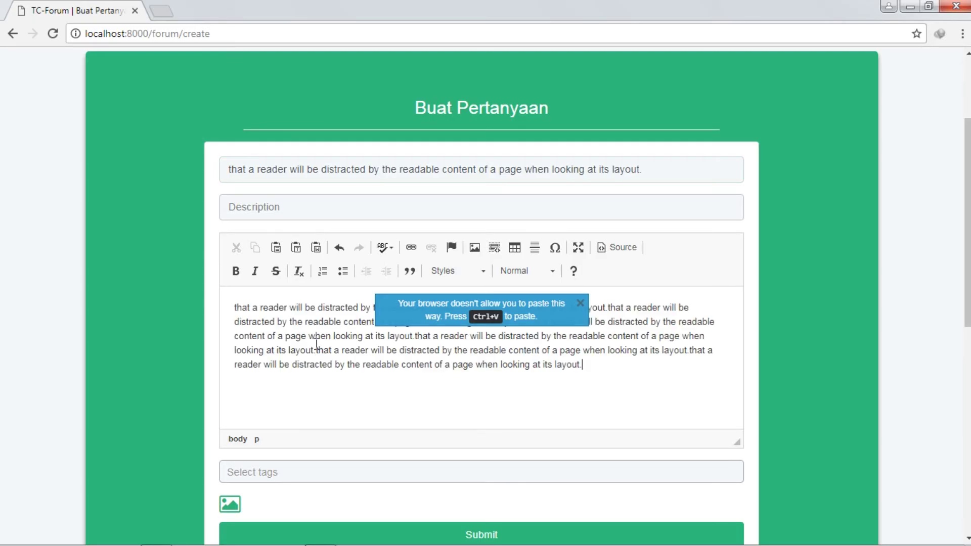
scroll(443, 333, "down", 2)
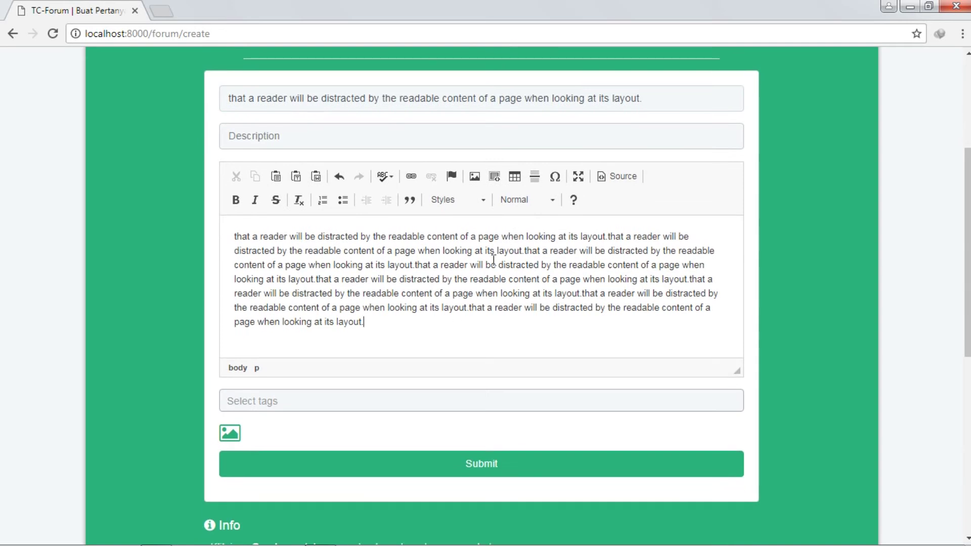
left_click(494, 177)
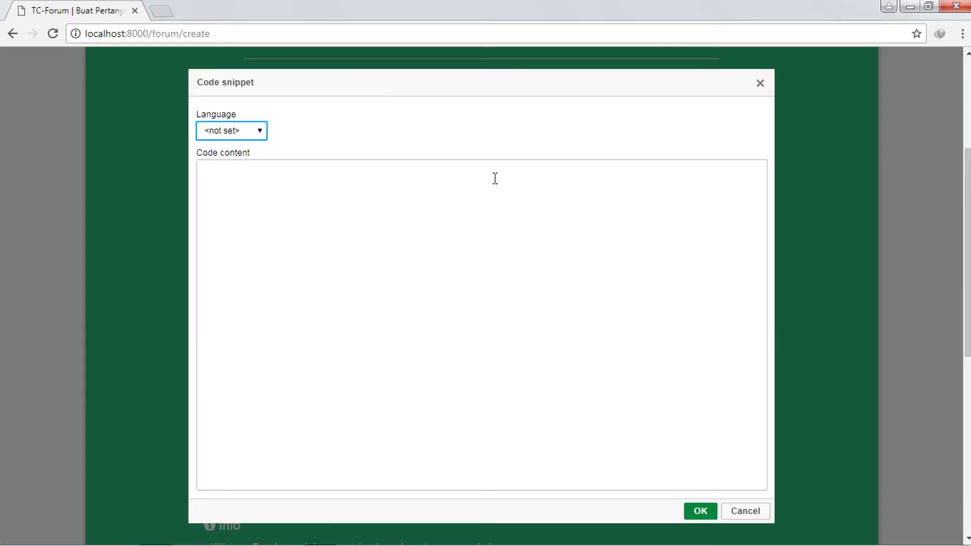
left_click(228, 134)
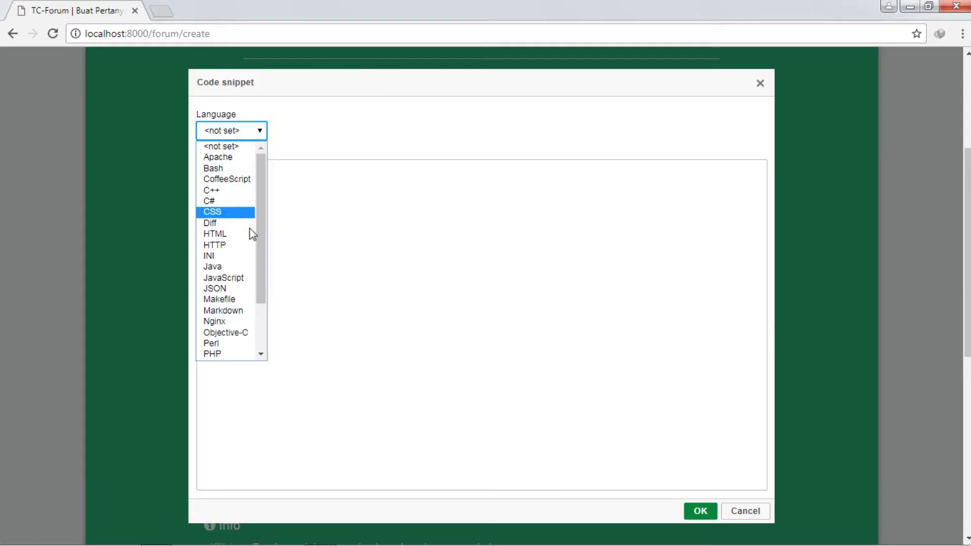
scroll(262, 324, "down", 2)
scroll(238, 294, "up", 2)
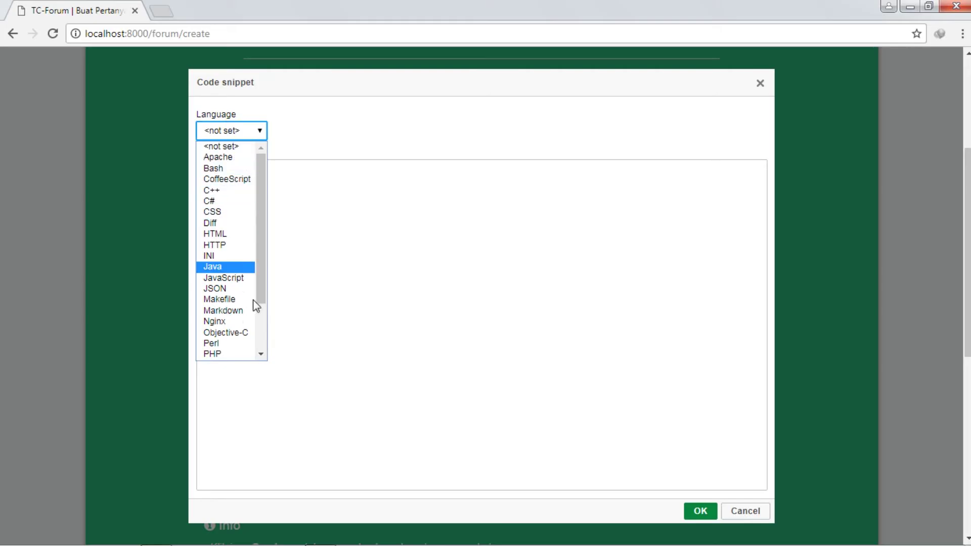
scroll(227, 283, "down", 1)
scroll(226, 283, "down", 2)
scroll(231, 278, "up", 3)
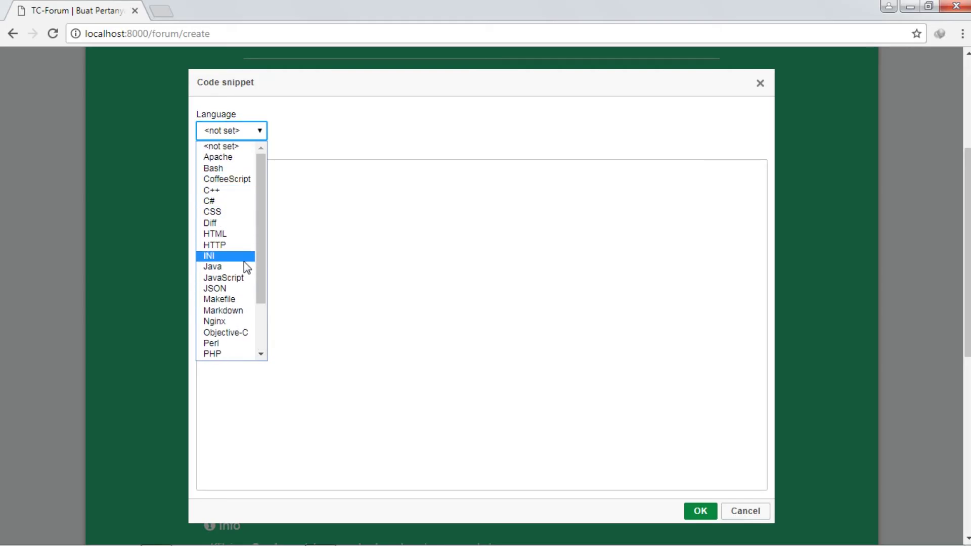
left_click(238, 279)
left_click(331, 275)
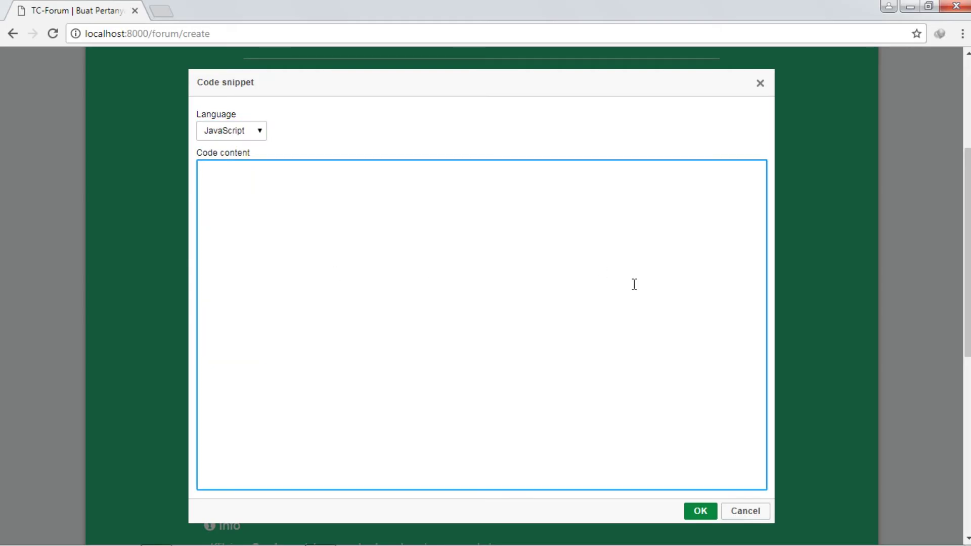
left_click(743, 510)
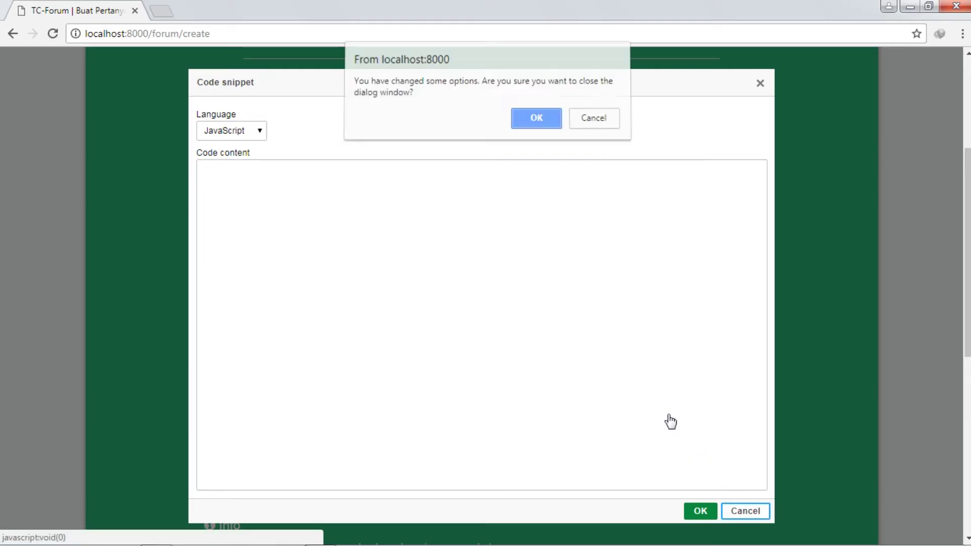
left_click(536, 121)
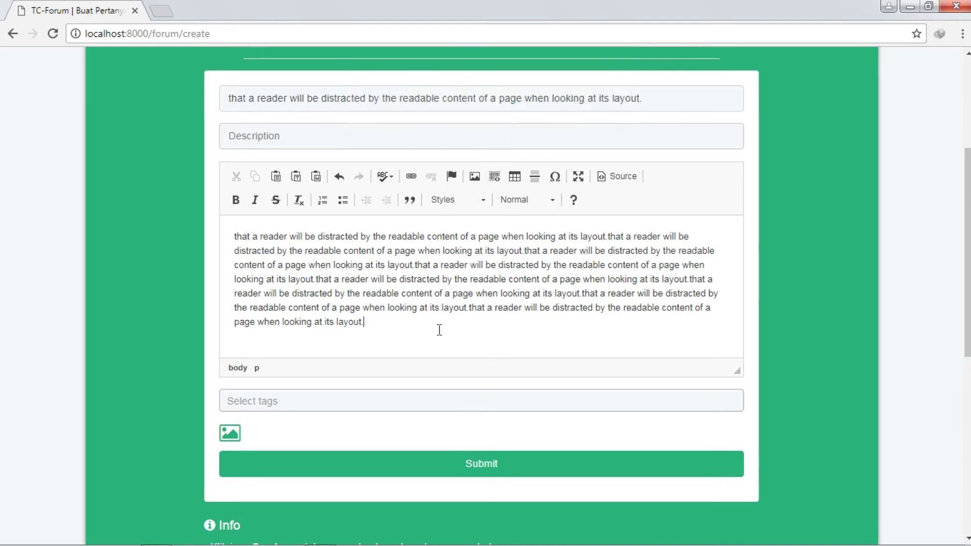
Step: Open the forum listing in a new tab and go to the set up device for development thread
scroll(322, 153, "down", 2)
scroll(152, 101, "up", 6)
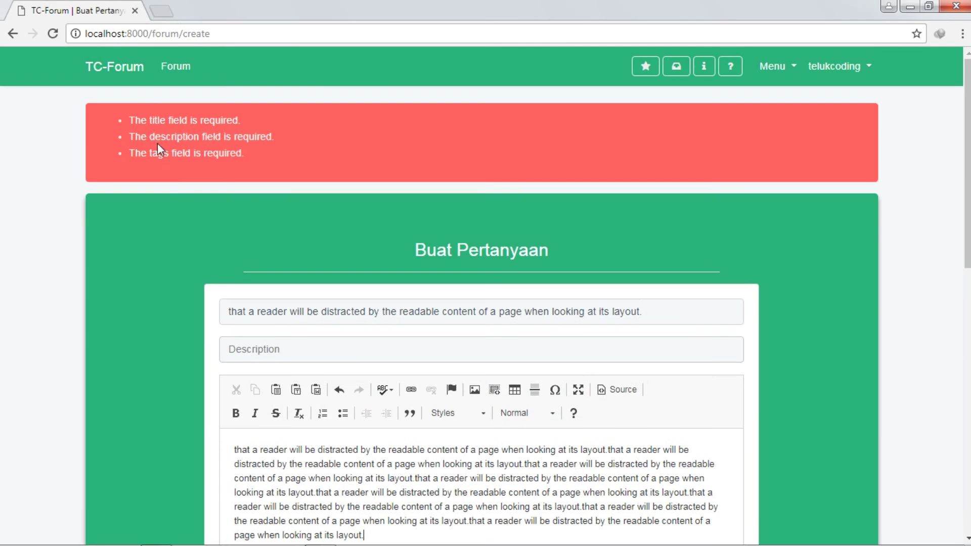
middle_click(176, 69)
left_click(184, 6)
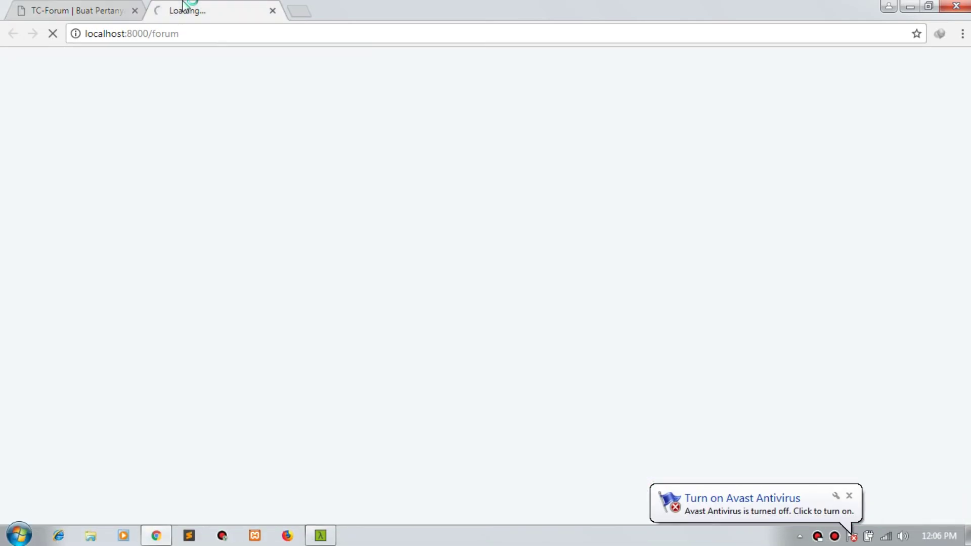
left_click(849, 495)
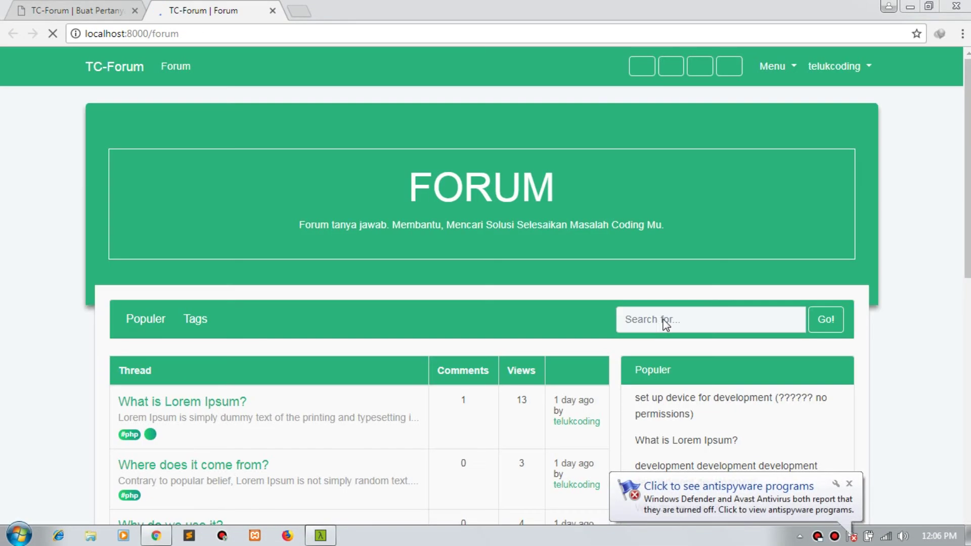
scroll(744, 354, "down", 1)
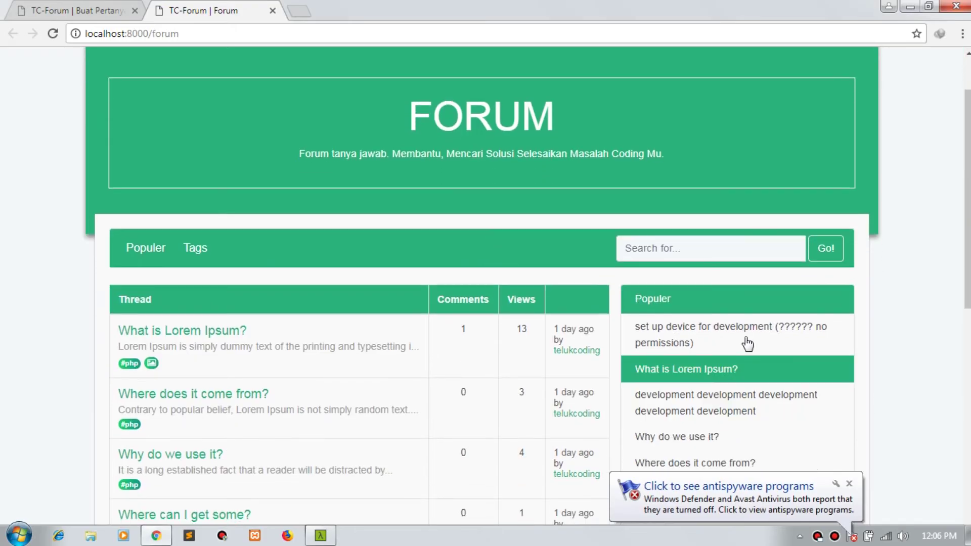
left_click(717, 326)
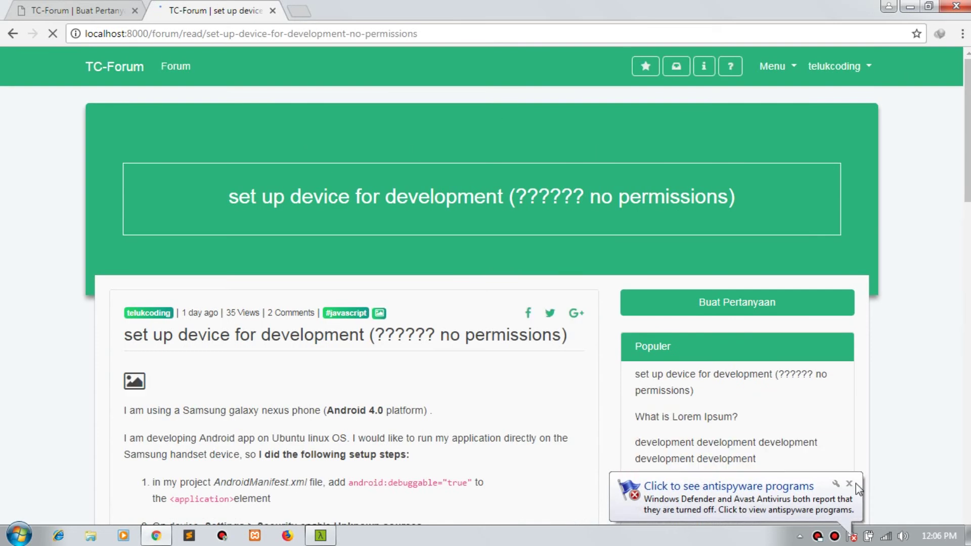
Step: Read through the set up device post, then return to the Buat Pertanyaan form
left_click(854, 484)
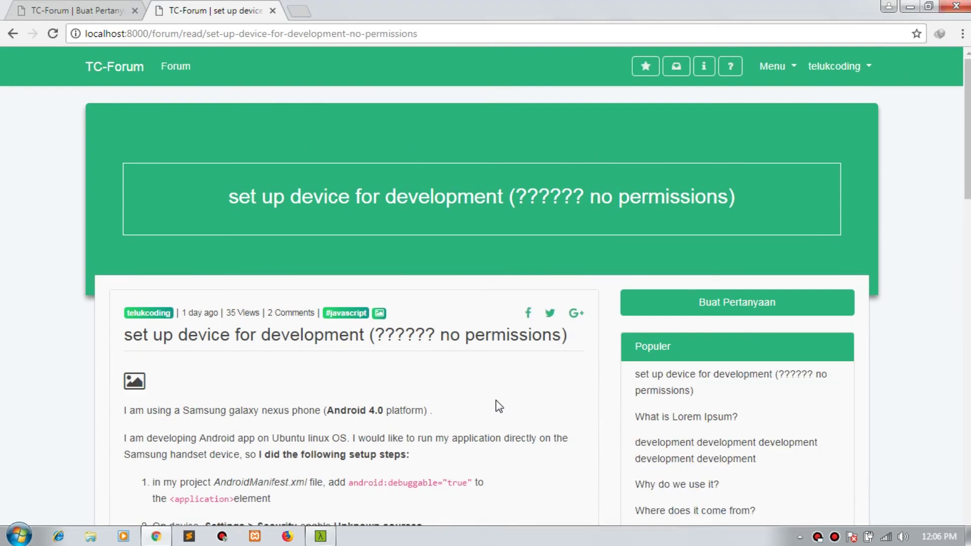
scroll(501, 402, "down", 7)
scroll(272, 310, "down", 3)
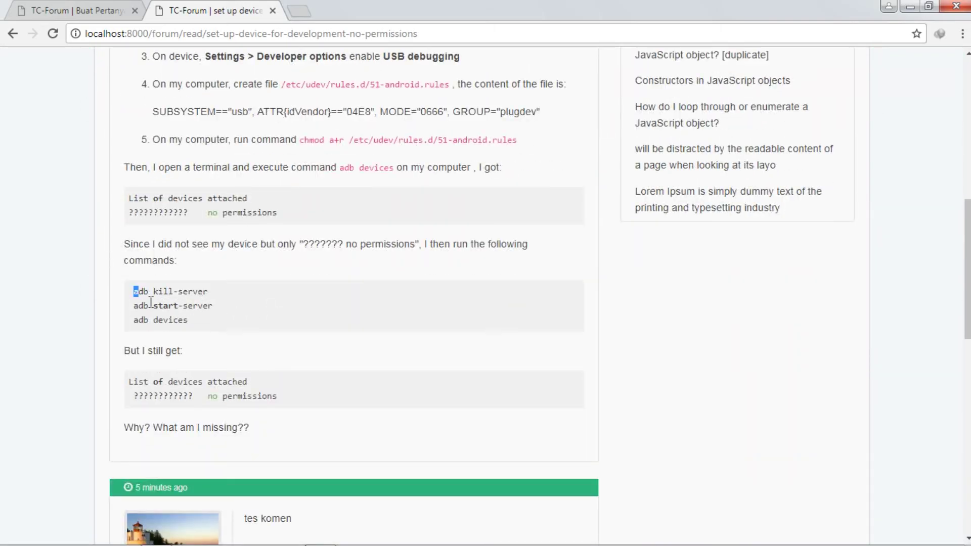
left_click_drag(151, 302, 325, 397)
scroll(326, 396, "up", 3)
left_click(207, 351)
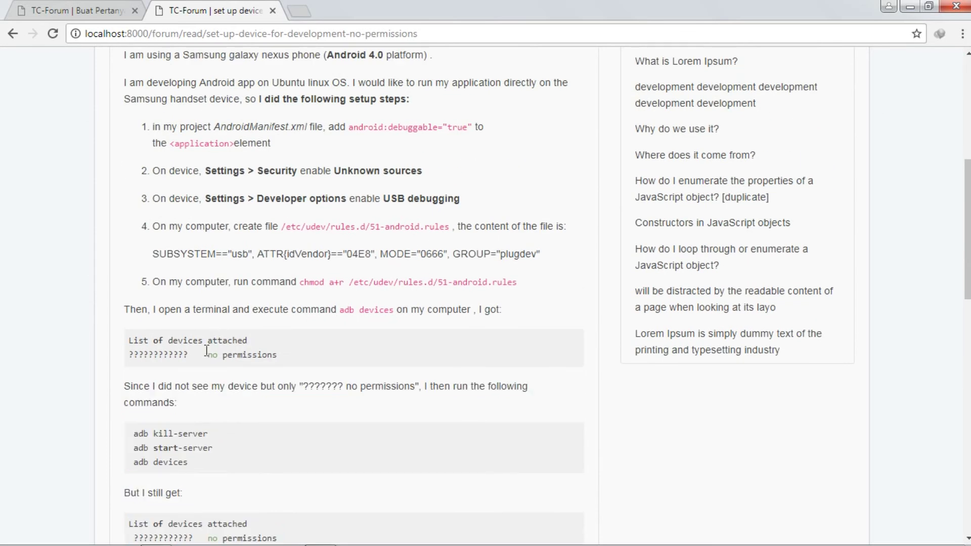
scroll(206, 350, "up", 3)
scroll(311, 352, "down", 6)
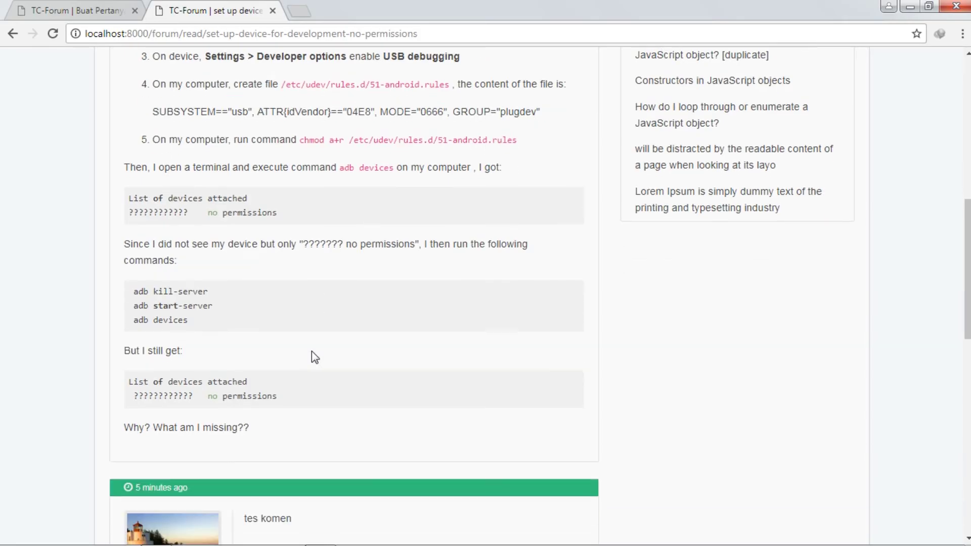
left_click_drag(261, 396, 124, 378)
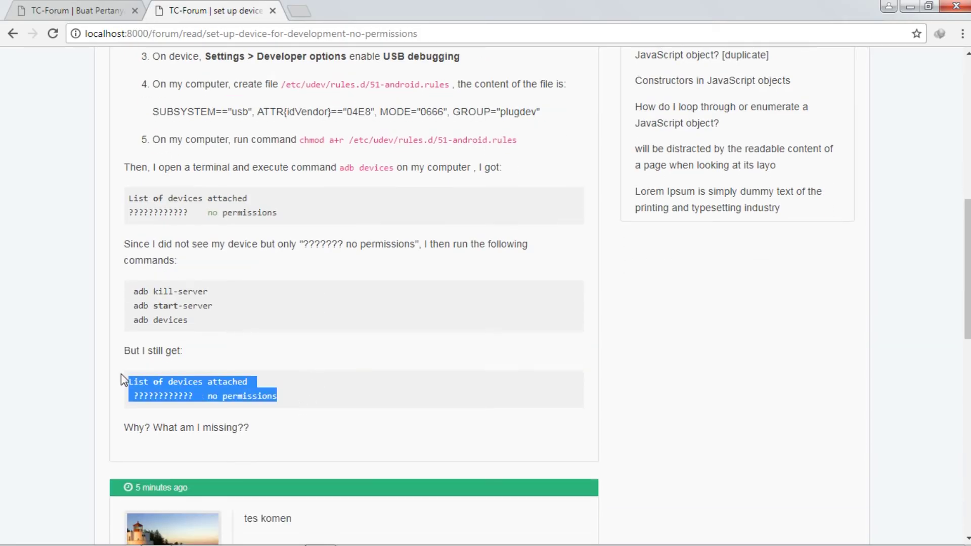
scroll(123, 378, "up", 6)
left_click(76, 9)
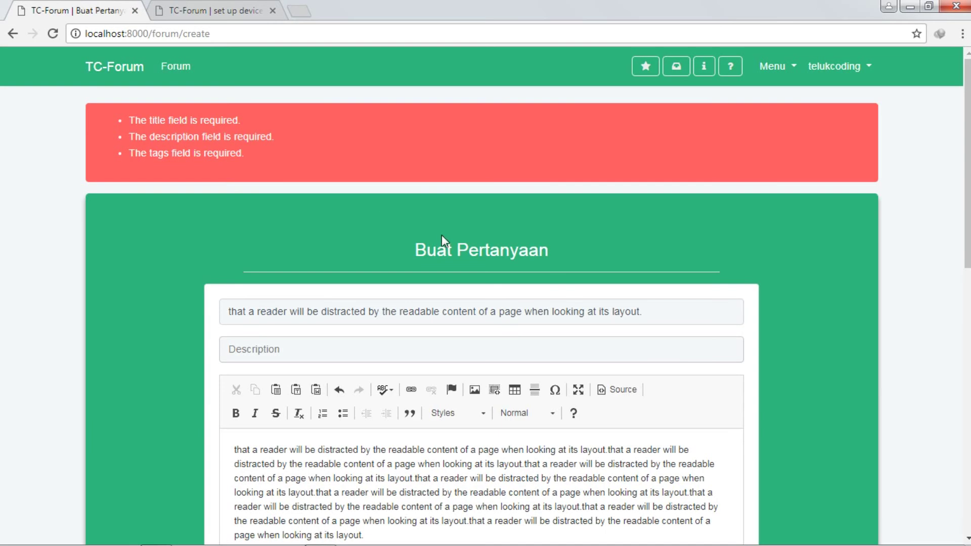
Step: Try the tag picker by adding and removing the javascript and php tags
scroll(441, 236, "down", 4)
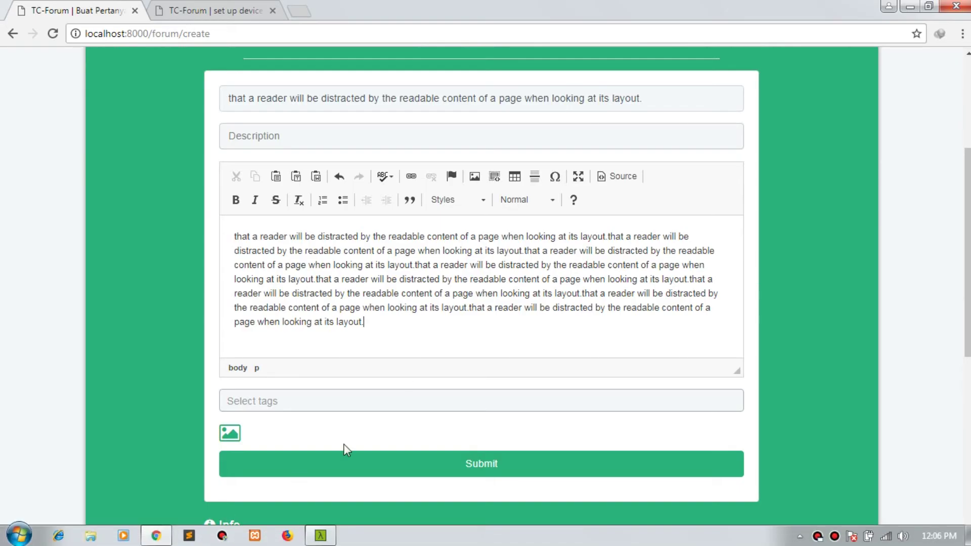
scroll(415, 337, "down", 2)
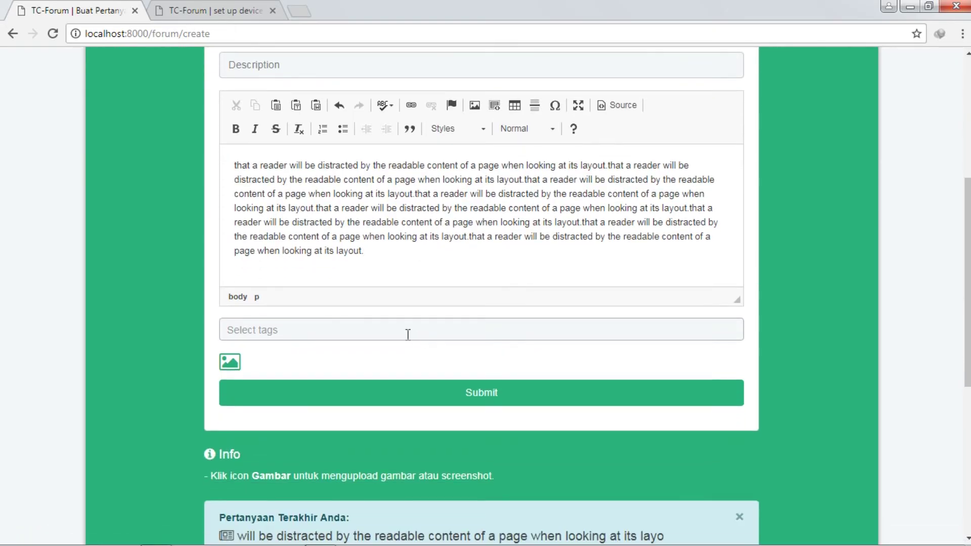
left_click(349, 329)
left_click(340, 374)
left_click(334, 335)
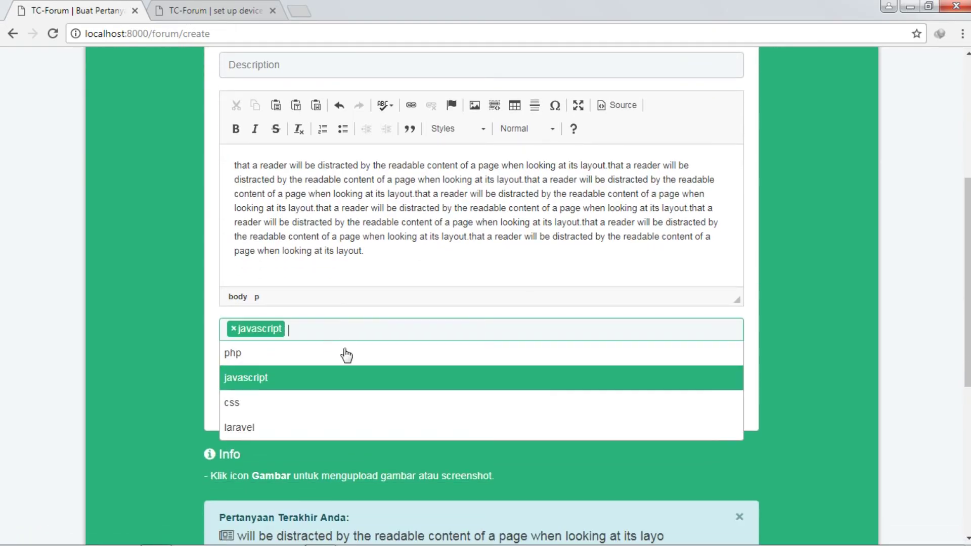
left_click(349, 385)
left_click(369, 330)
left_click(362, 384)
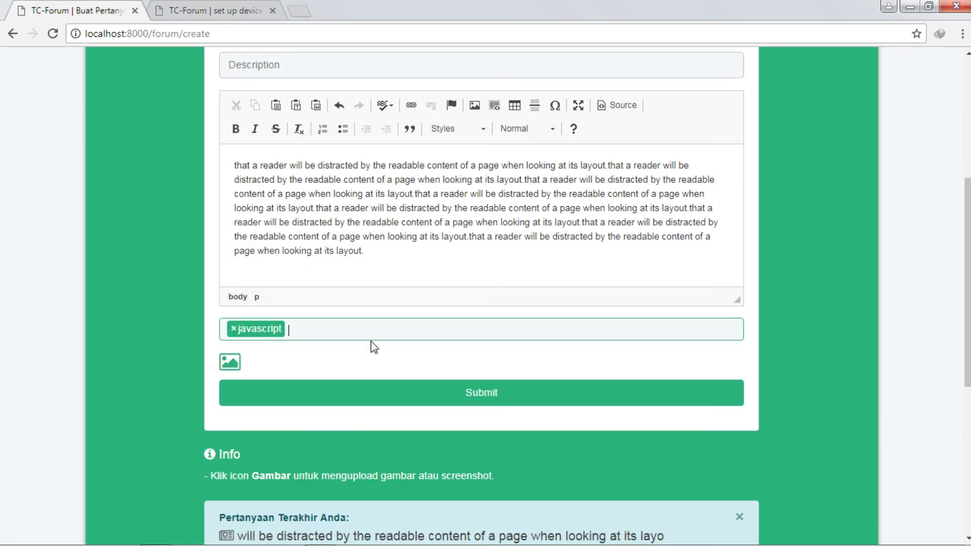
left_click(371, 331)
left_click(363, 360)
left_click(384, 331)
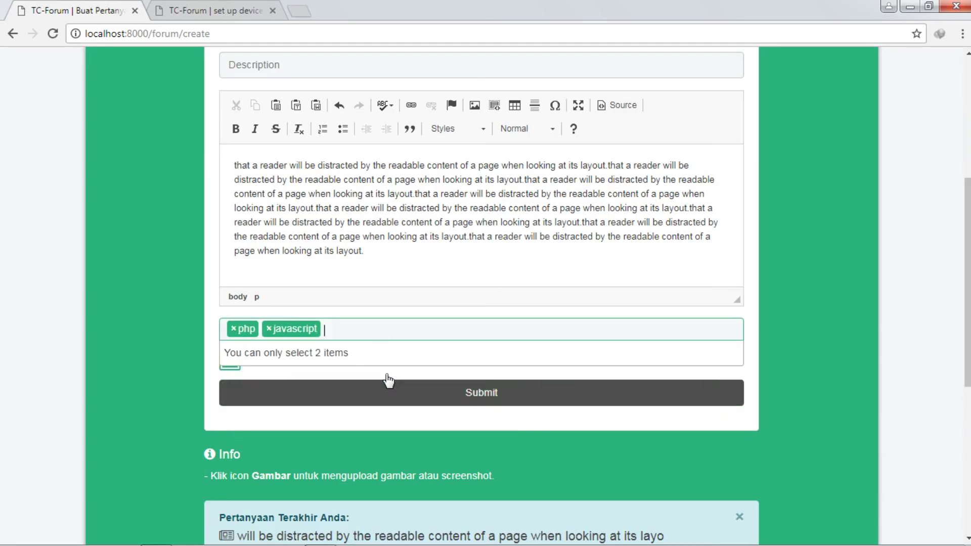
left_click(272, 330)
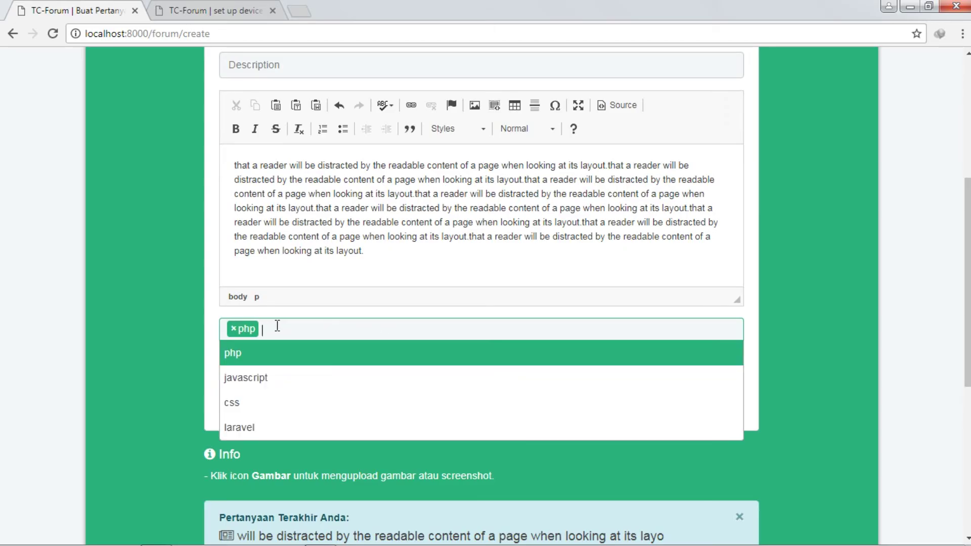
left_click(235, 330)
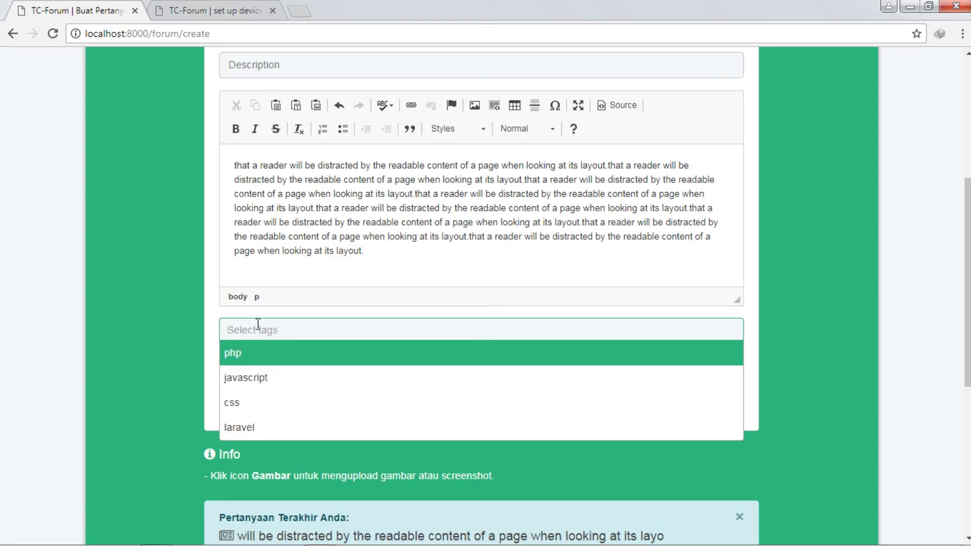
Step: Add javascript and css tags, find a third tag refused, then remove both
left_click(258, 326)
left_click(269, 339)
left_click(282, 380)
left_click(327, 334)
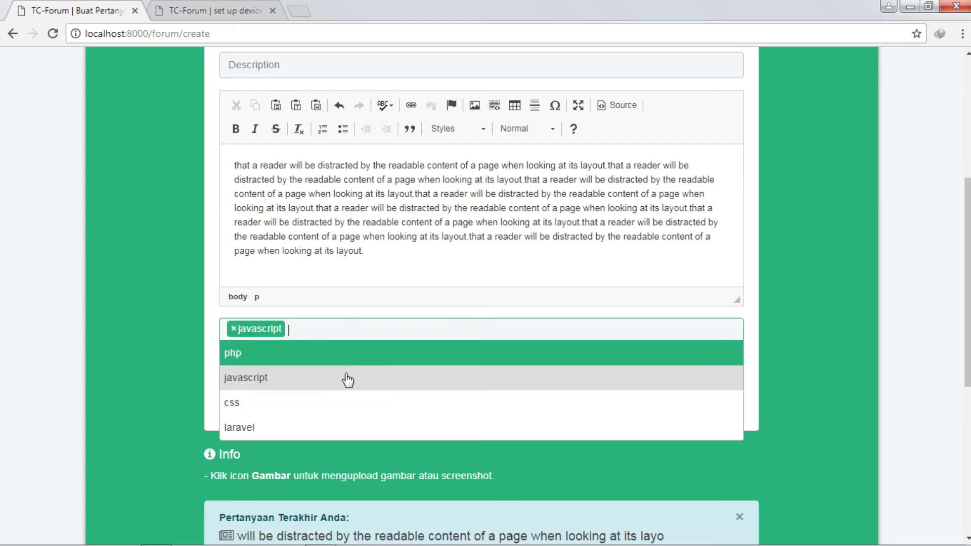
left_click(361, 402)
left_click(416, 324)
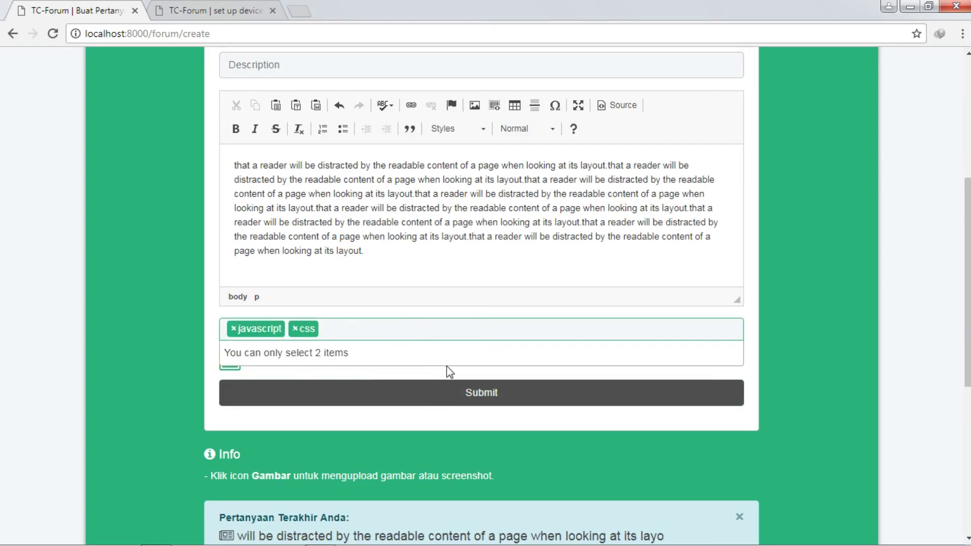
left_click(349, 331)
left_click(346, 331)
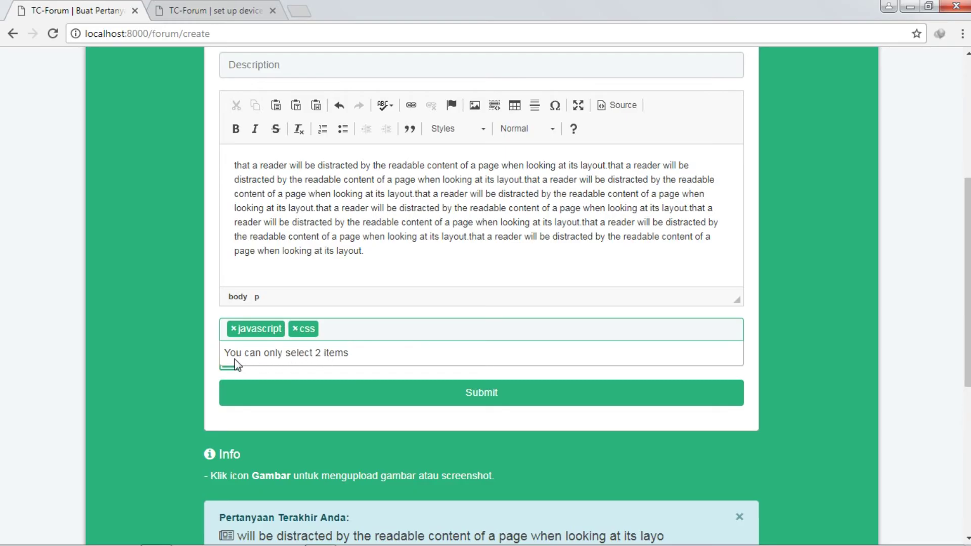
left_click(234, 329)
left_click(232, 329)
left_click(162, 328)
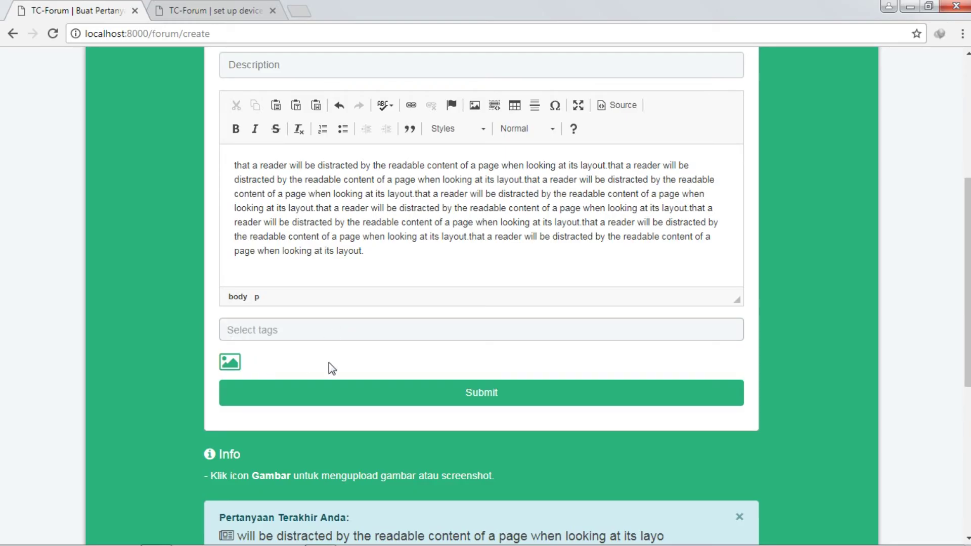
Step: Add php and javascript as the question's two final tags
left_click(219, 364)
left_click(283, 330)
left_click(289, 354)
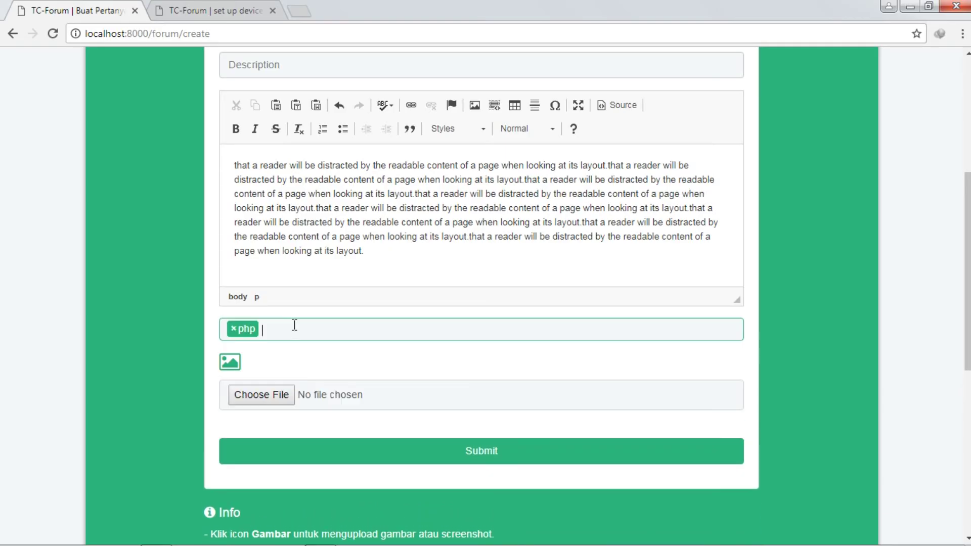
left_click(293, 328)
left_click(293, 377)
left_click(236, 364)
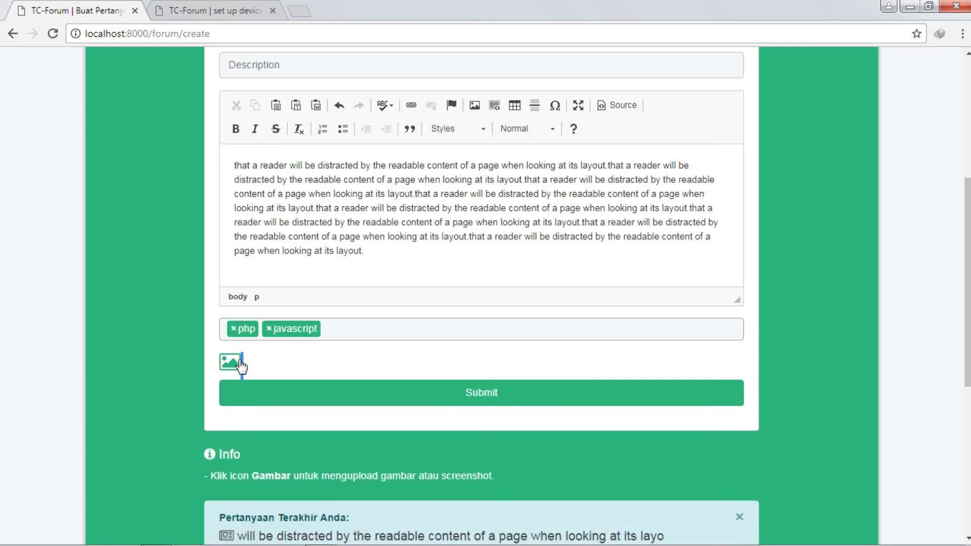
left_click(236, 364)
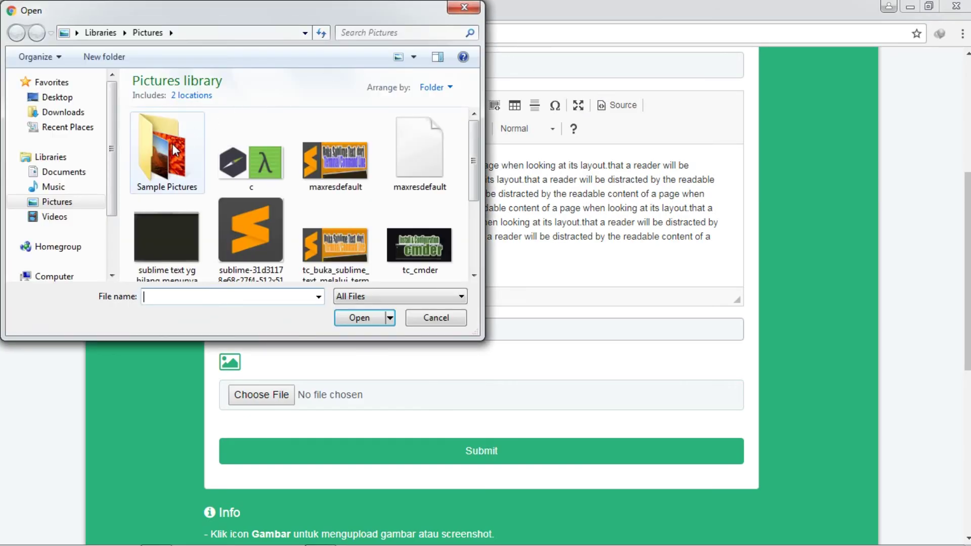
Step: Attach Hydrangeas.jpg from Sample Pictures and submit the question
double_click(172, 144)
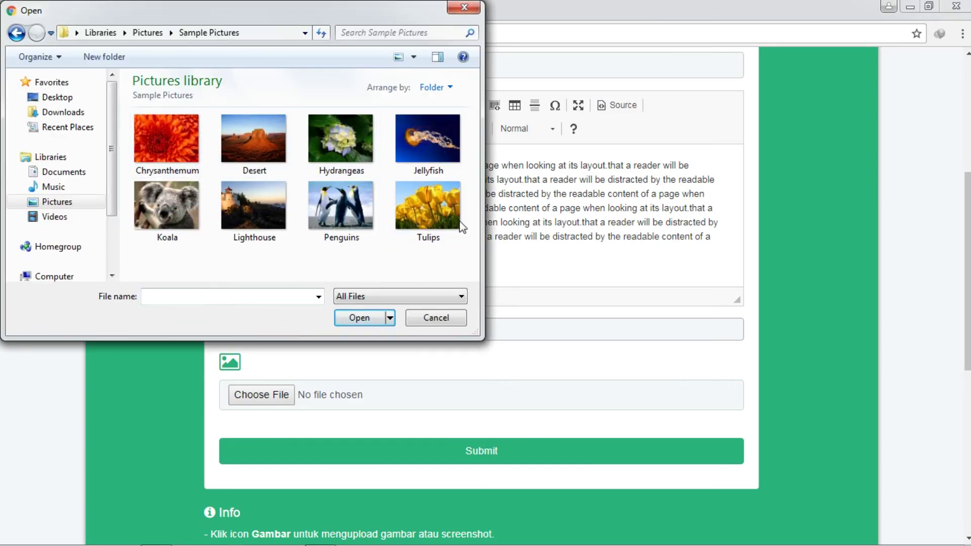
left_click(165, 140)
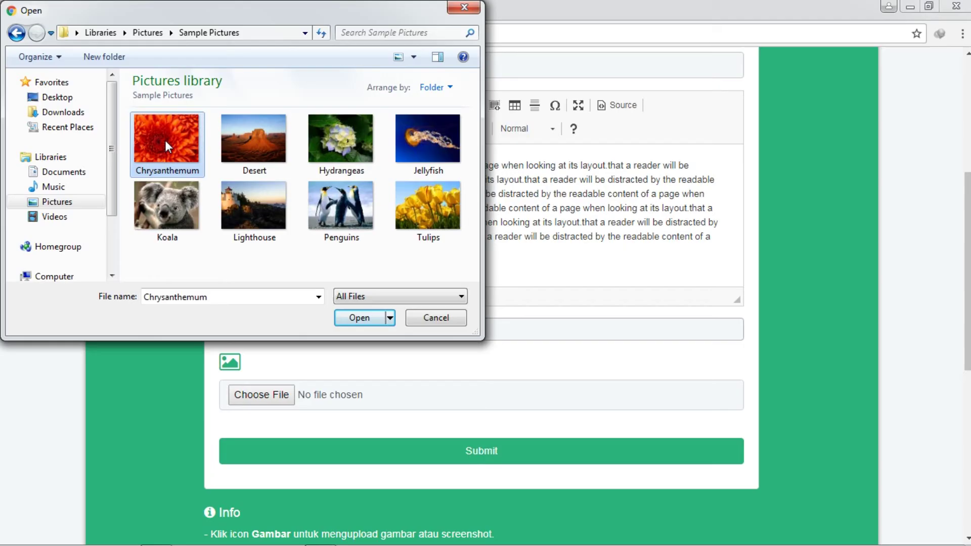
double_click(348, 138)
scroll(394, 378, "down", 2)
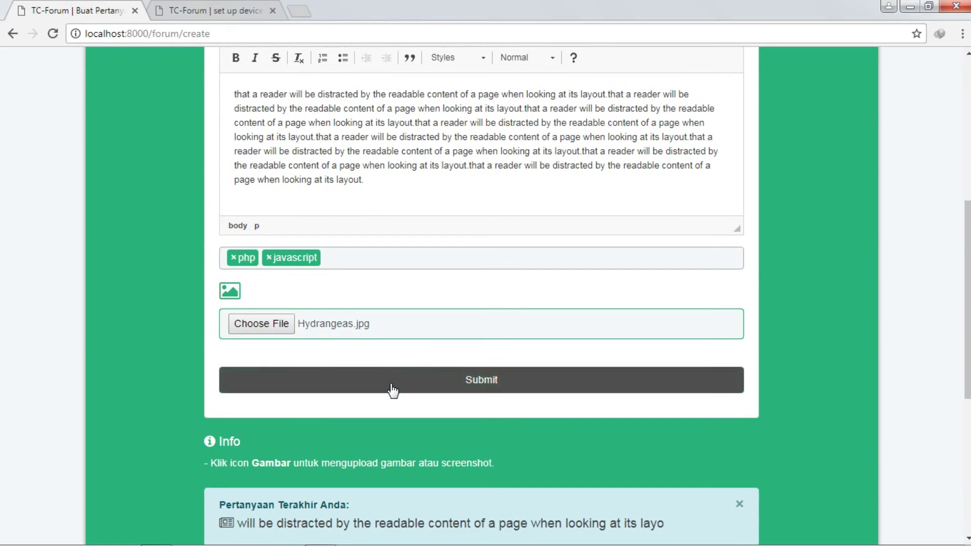
left_click(370, 389)
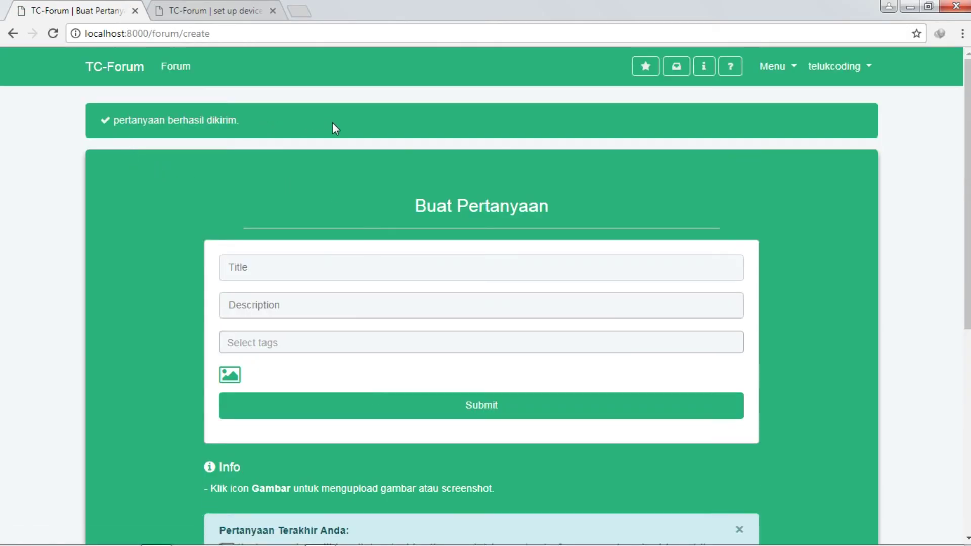
Step: Open the distracted-reader question from Pertanyaan Terakhir Anda, with a second copy in a new tab
scroll(292, 125, "down", 5)
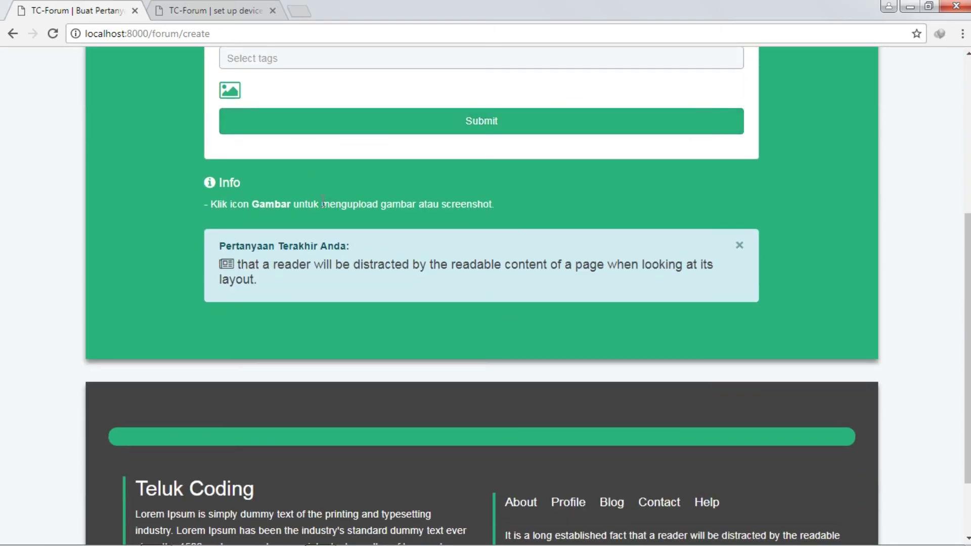
scroll(303, 137, "up", 6)
scroll(314, 145, "down", 7)
scroll(418, 289, "up", 3)
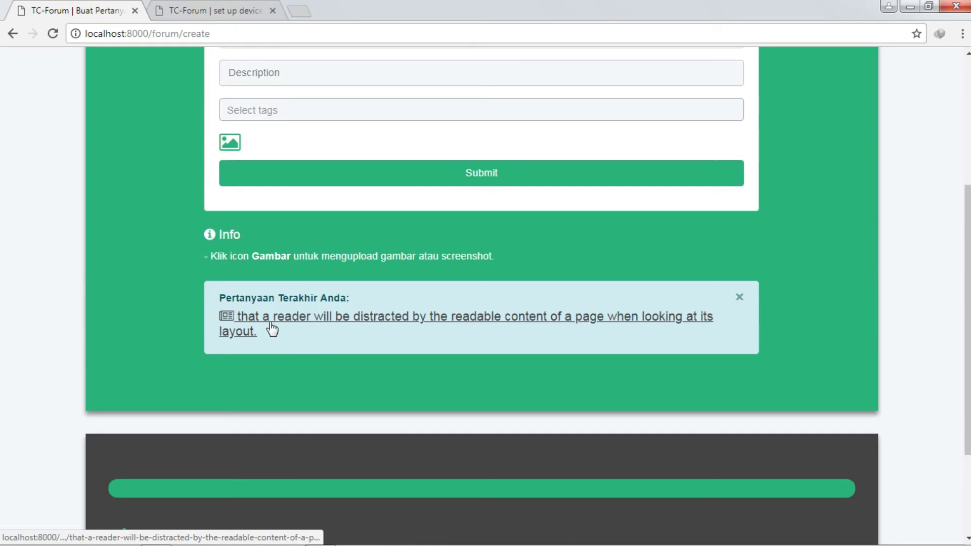
middle_click(271, 326)
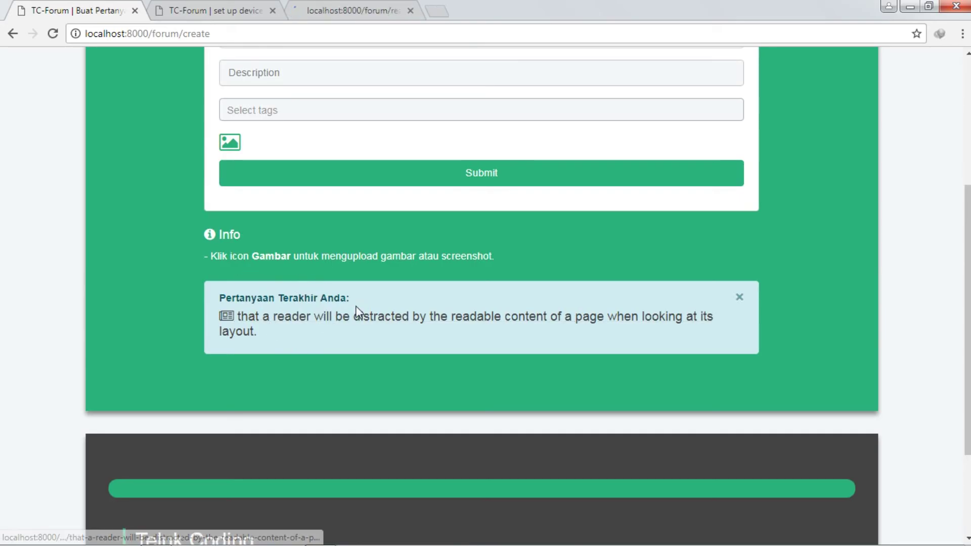
left_click(332, 323)
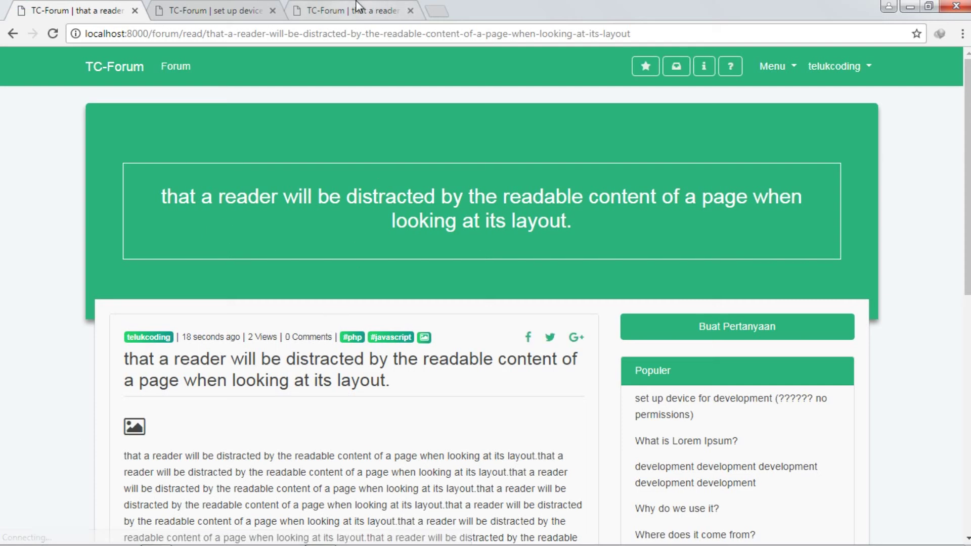
Step: View the new post's hydrangea image enlarged in the Screenshot modal, then close it
left_click(358, 8)
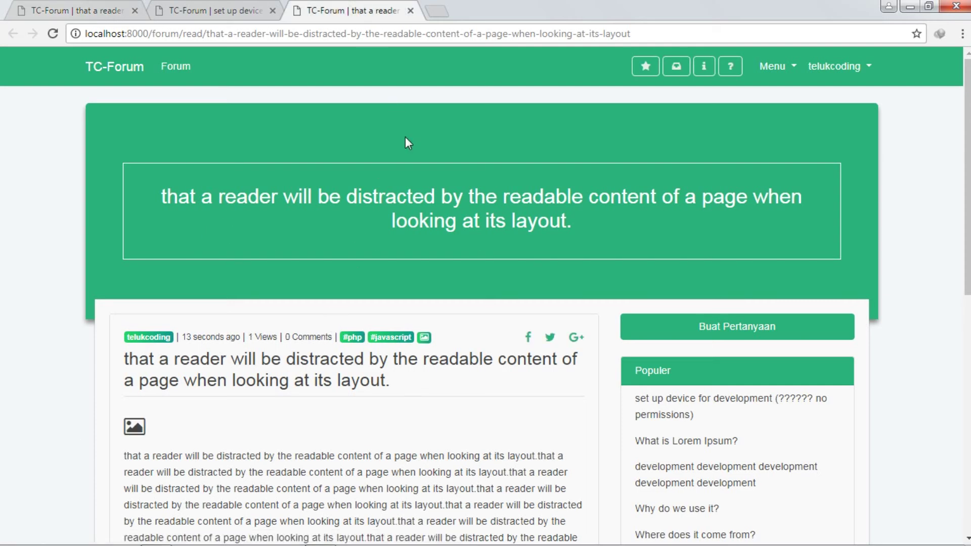
scroll(413, 202, "down", 7)
scroll(418, 225, "up", 2)
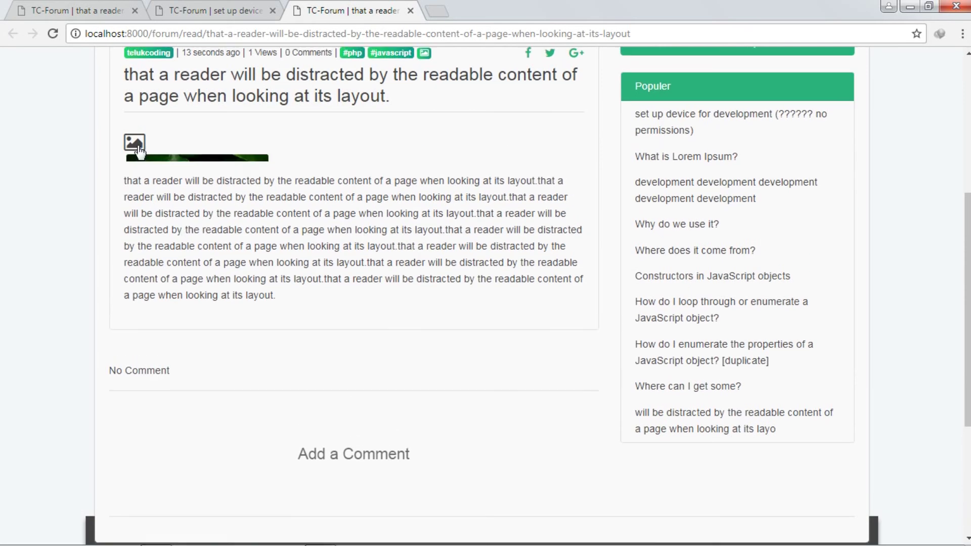
left_click(189, 198)
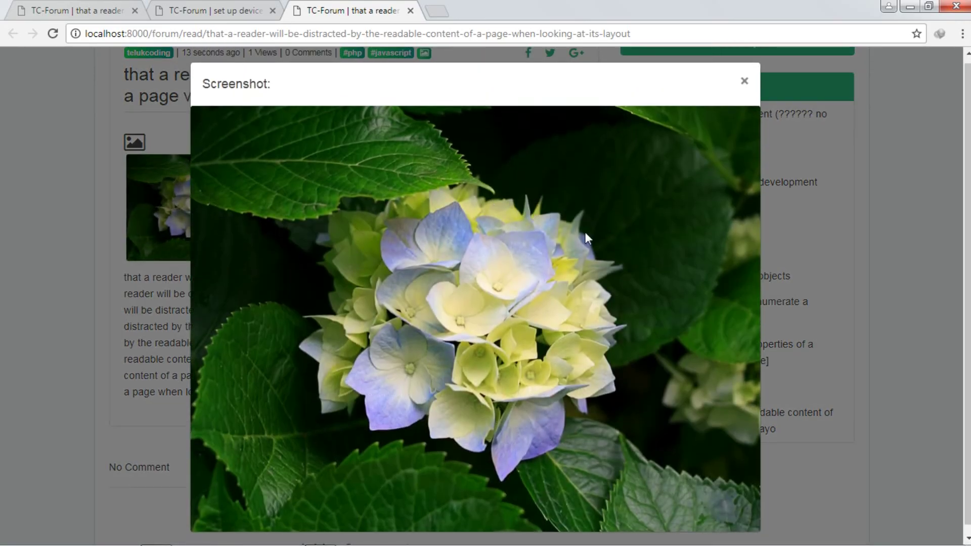
left_click(743, 90)
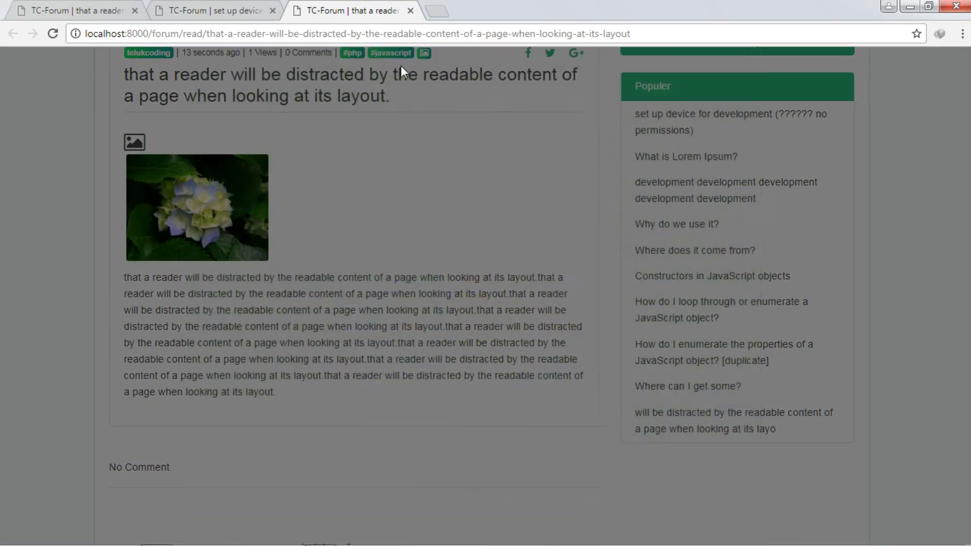
Step: Close the new post's and set up device post's extra browser tabs
left_click(410, 10)
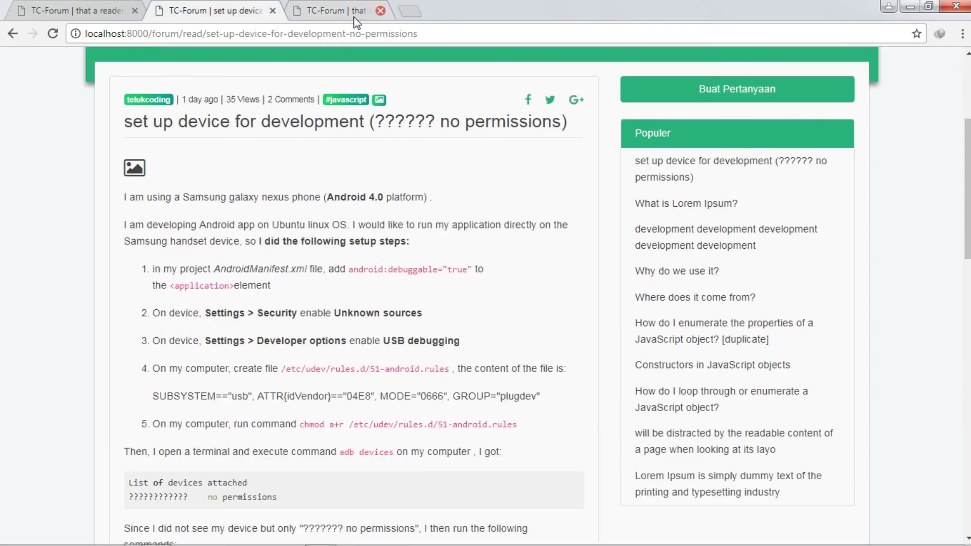
left_click(273, 10)
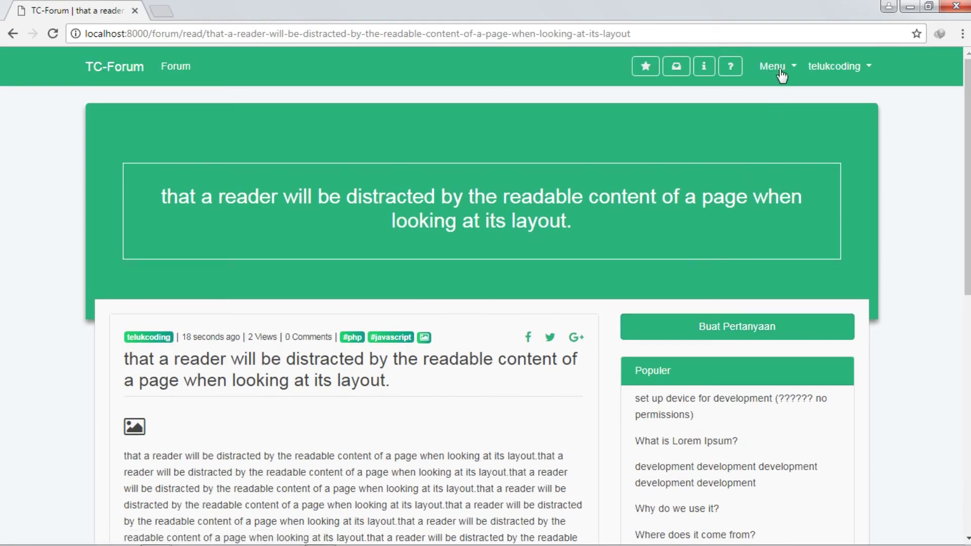
left_click(781, 74)
Step: Open Menu > Buat Pertanyaan to see the latest-question note, then go to Profile
left_click(807, 102)
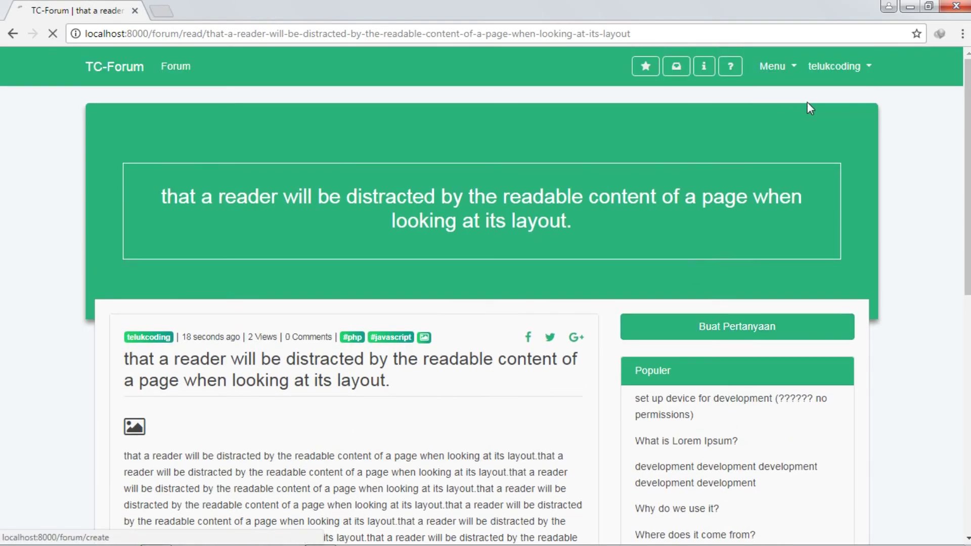
scroll(763, 232, "down", 4)
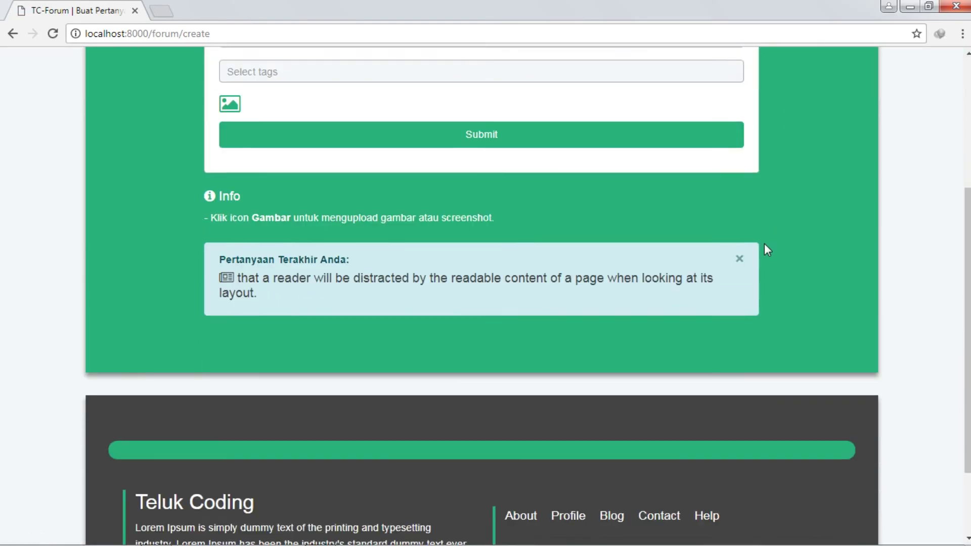
scroll(767, 250, "up", 4)
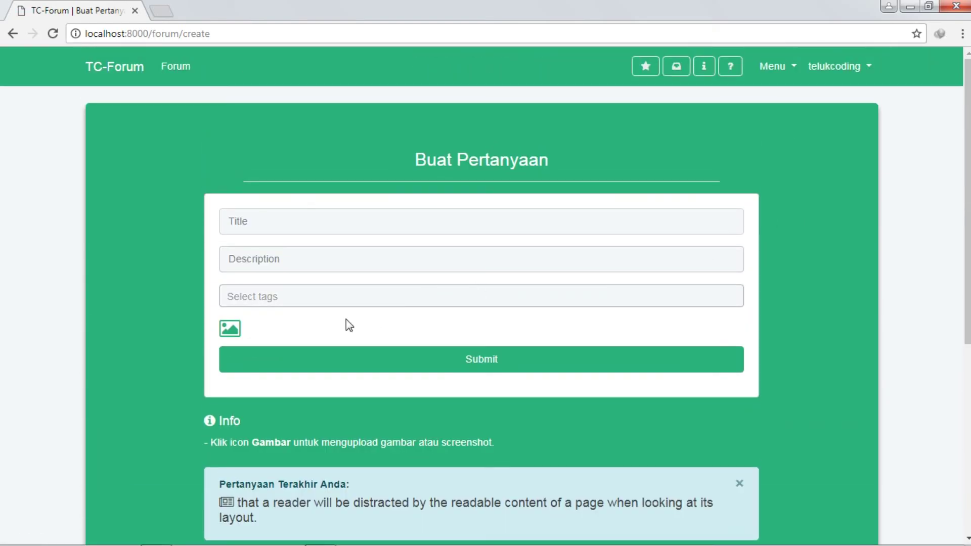
left_click(860, 68)
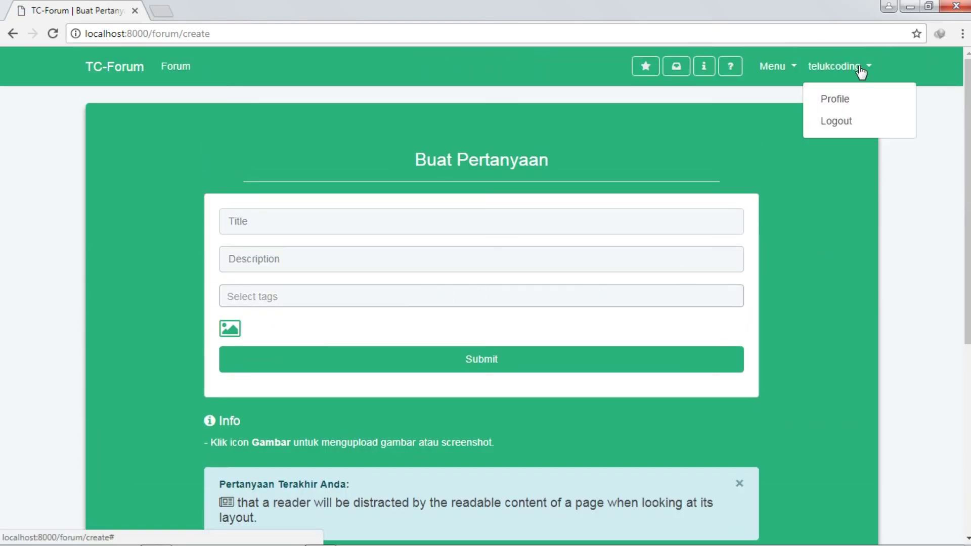
left_click(841, 99)
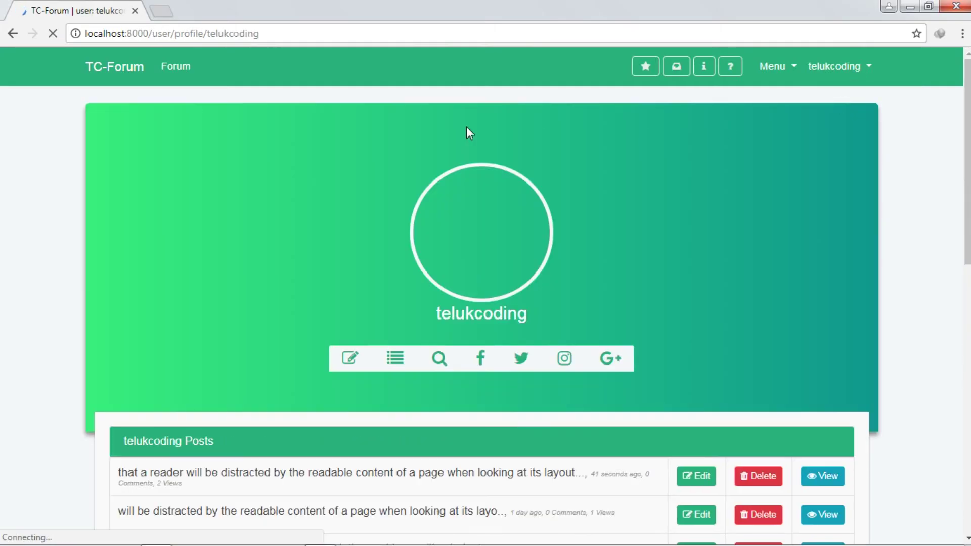
Step: Scroll through the profile page to look over its details and post list
scroll(676, 235, "down", 2)
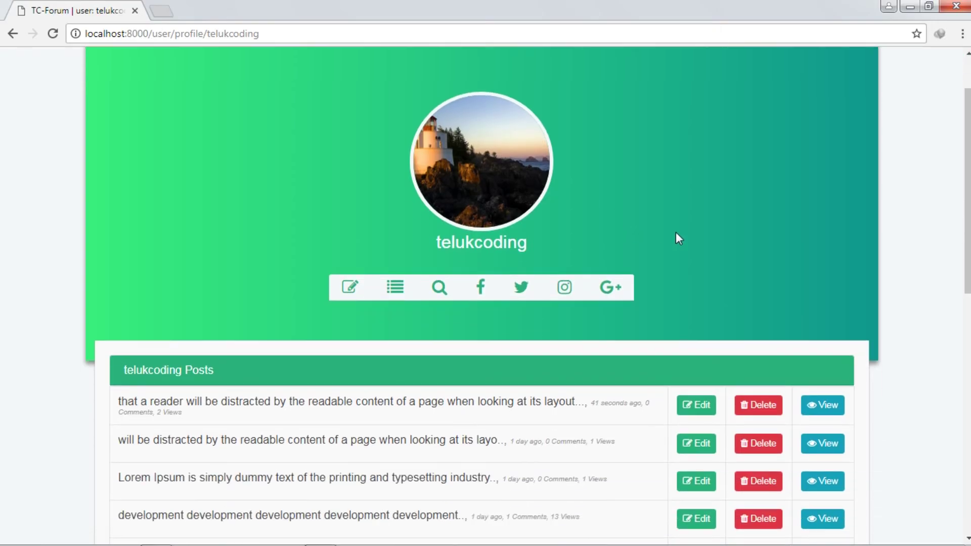
scroll(760, 275, "up", 2)
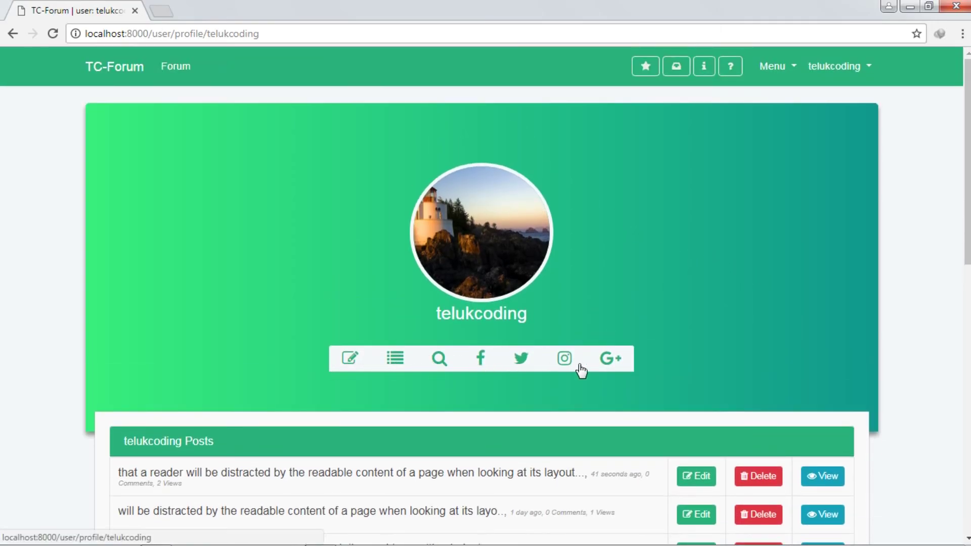
double_click(498, 317)
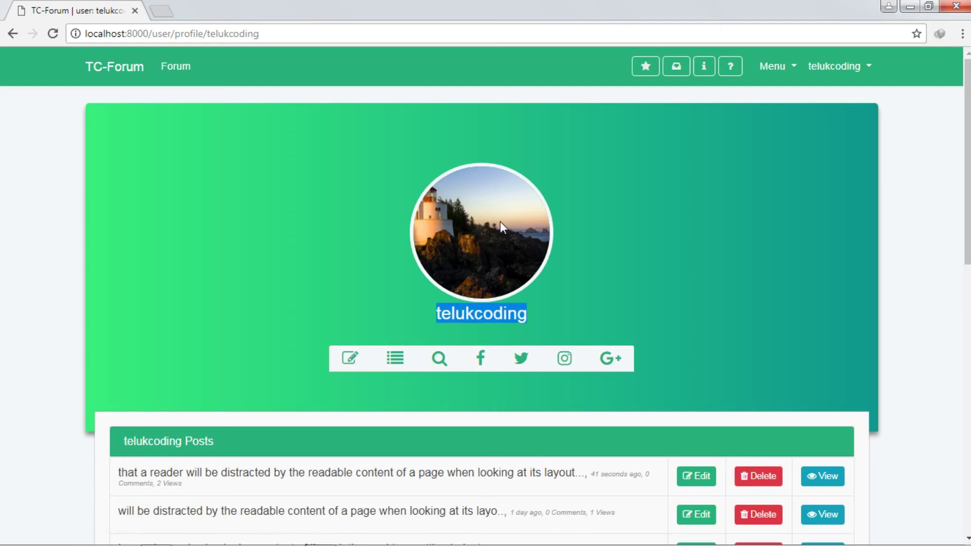
left_click(462, 180)
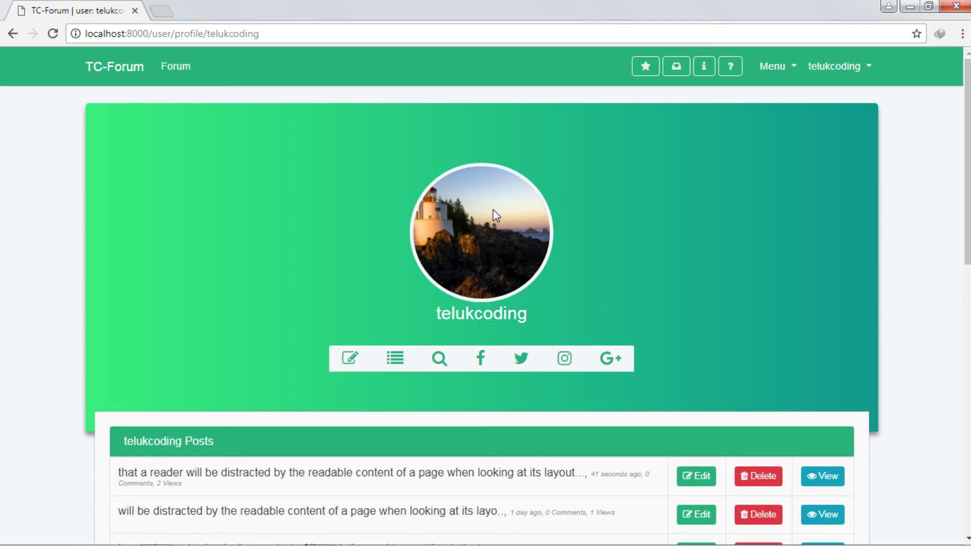
scroll(576, 187, "down", 5)
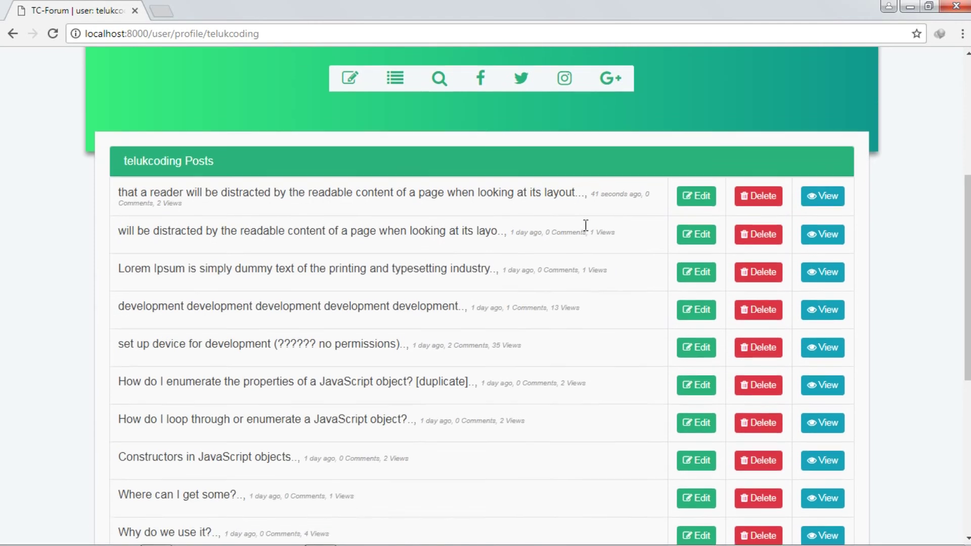
scroll(587, 212, "up", 5)
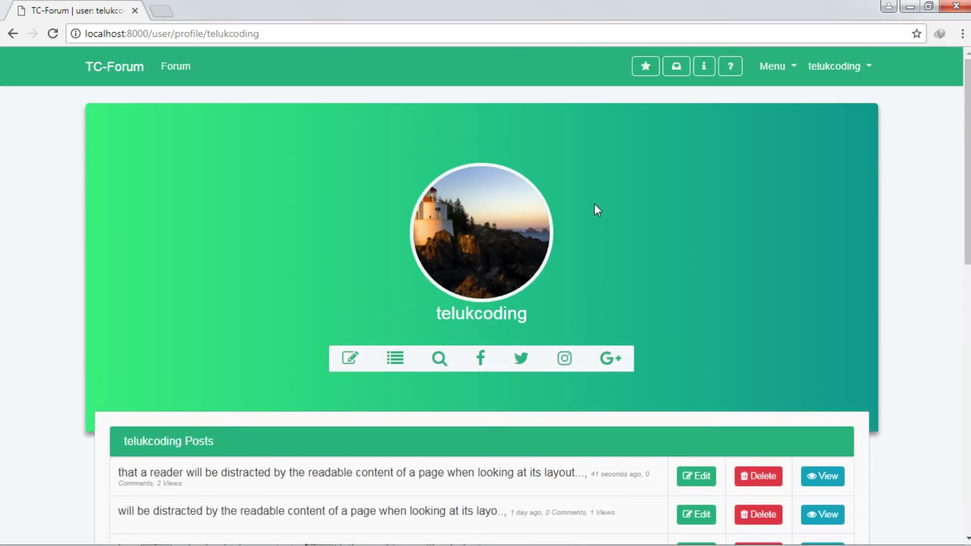
scroll(594, 205, "down", 3)
scroll(632, 279, "up", 3)
left_click_drag(963, 177, 967, 325)
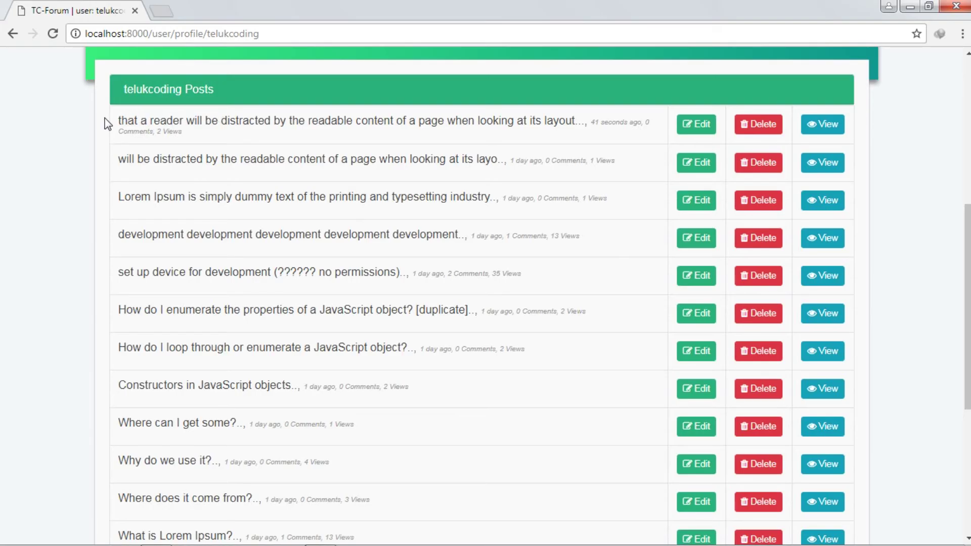
Step: Check the newest post's title, age and view count, then open it for editing
left_click_drag(107, 124, 217, 333)
left_click(314, 267)
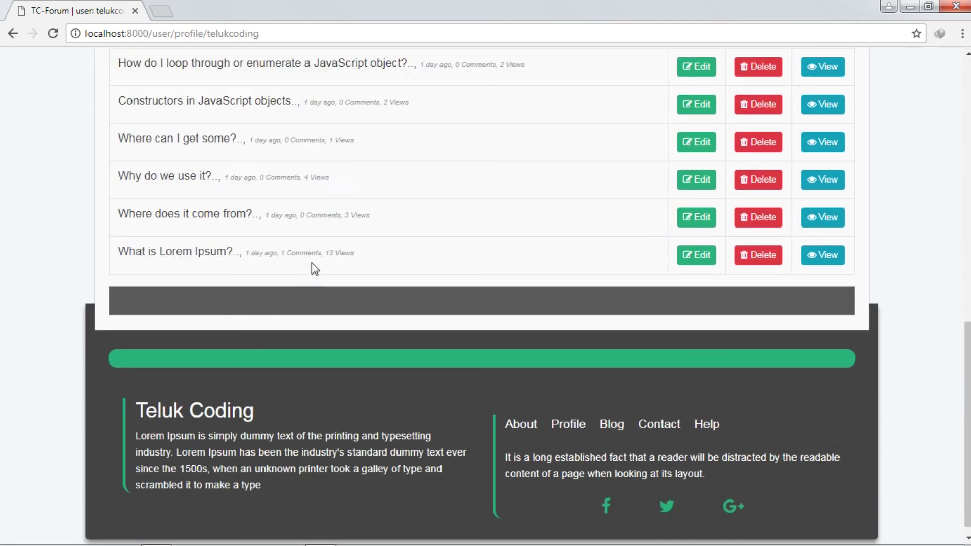
key("ctrl+a")
scroll(481, 288, "up", 7)
left_click(490, 292)
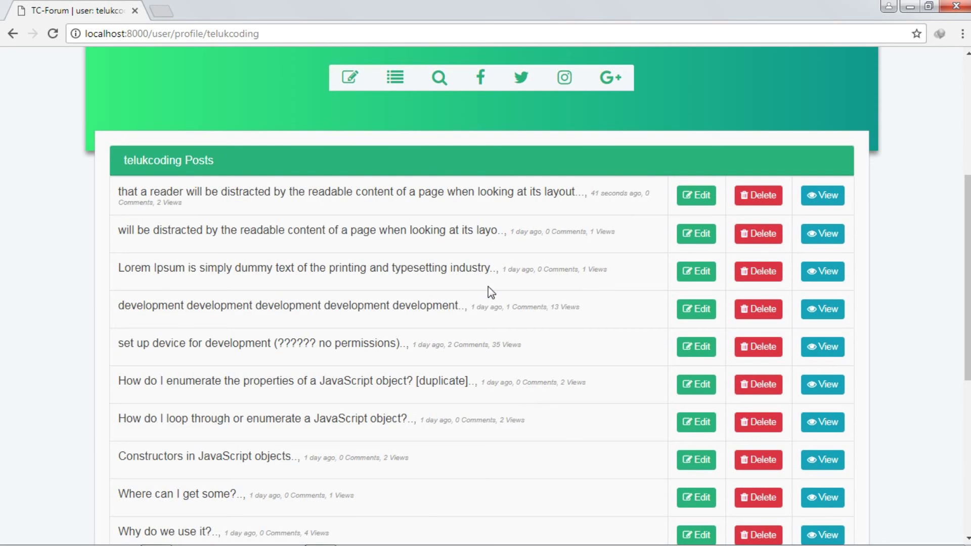
scroll(486, 296, "down", 6)
scroll(431, 317, "up", 10)
scroll(431, 318, "down", 1)
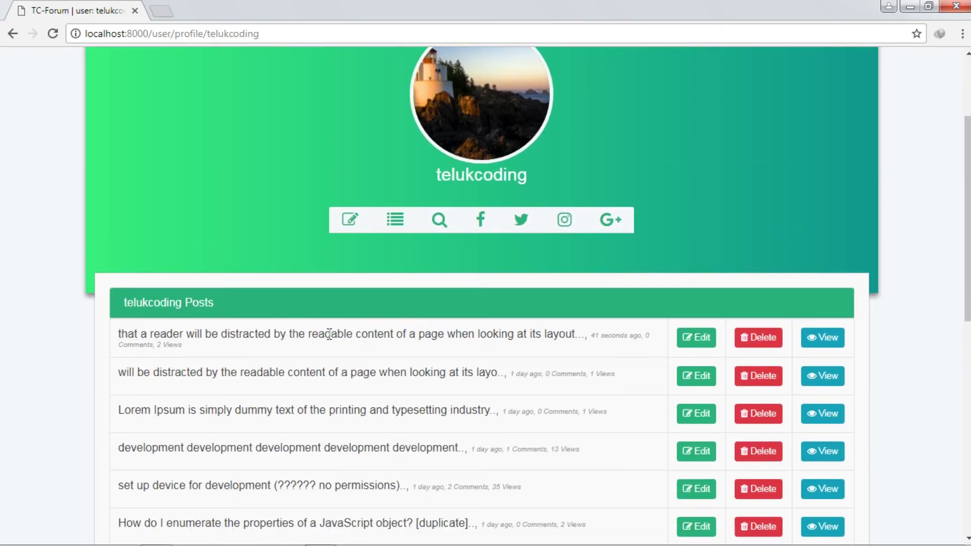
left_click_drag(590, 335, 625, 336)
left_click(184, 354)
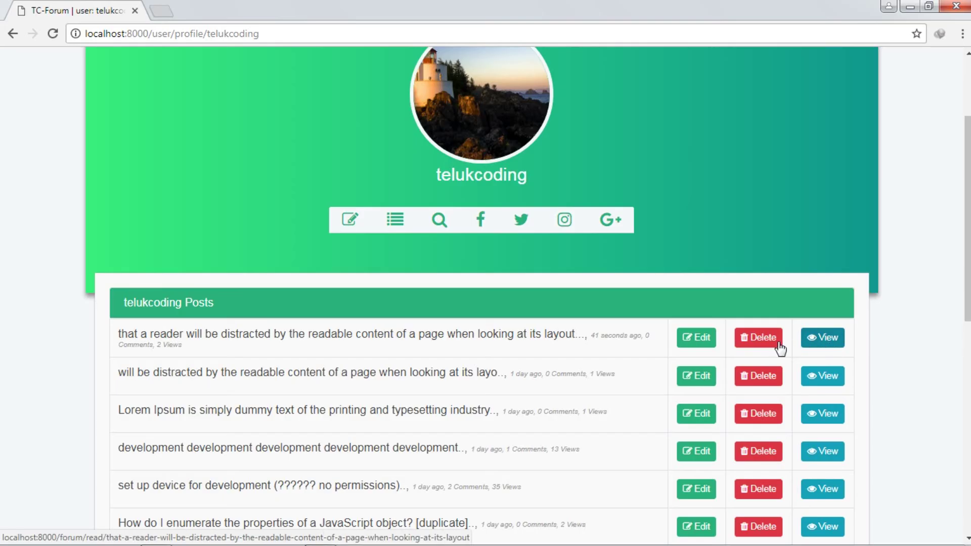
left_click(696, 342)
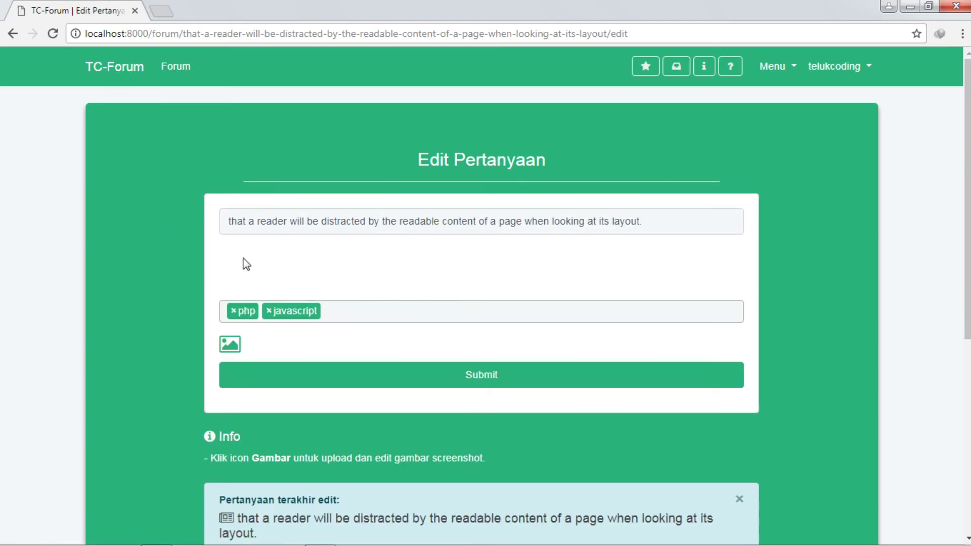
Step: Scroll the Edit Pertanyaan form down to Submit and back to review the loaded title, body and tags
scroll(465, 303, "down", 3)
scroll(464, 302, "down", 3)
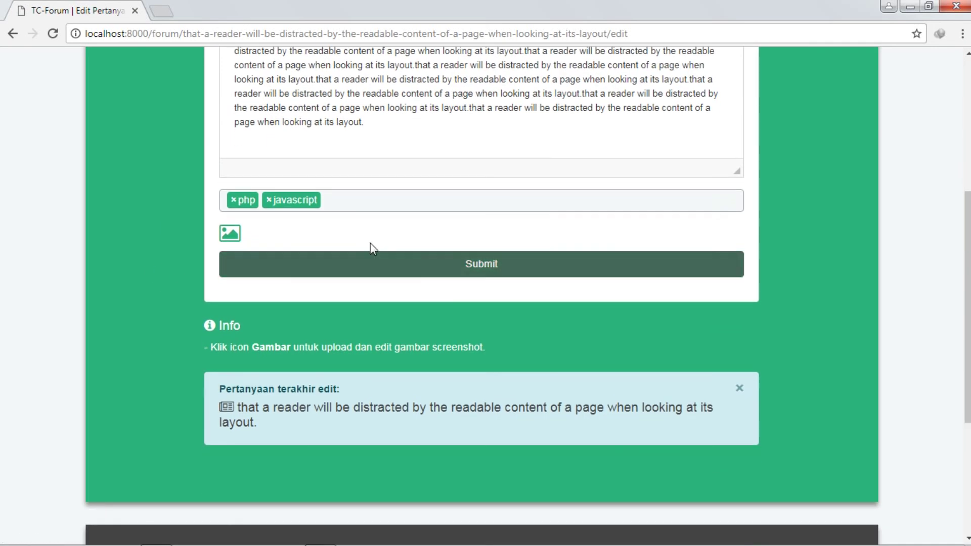
scroll(368, 314, "up", 6)
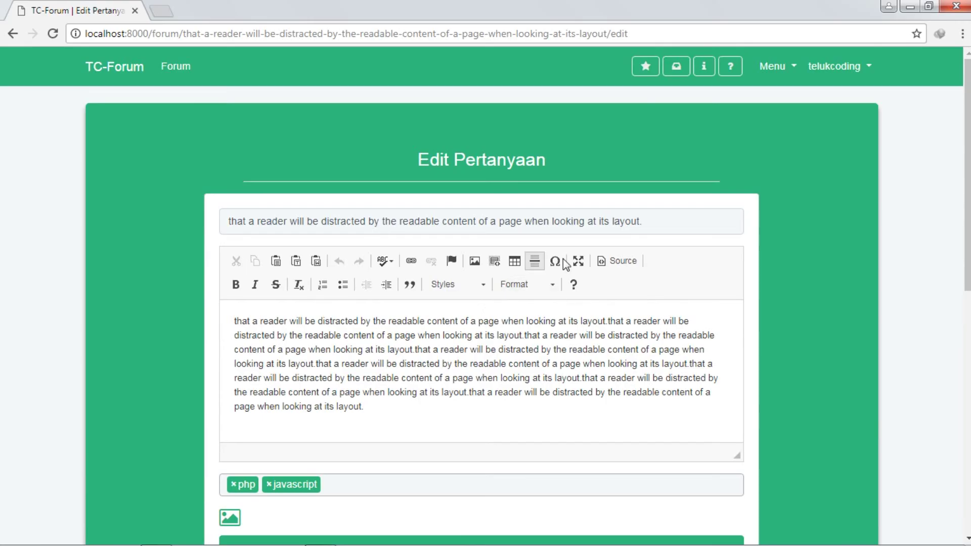
scroll(563, 259, "down", 7)
scroll(607, 314, "up", 7)
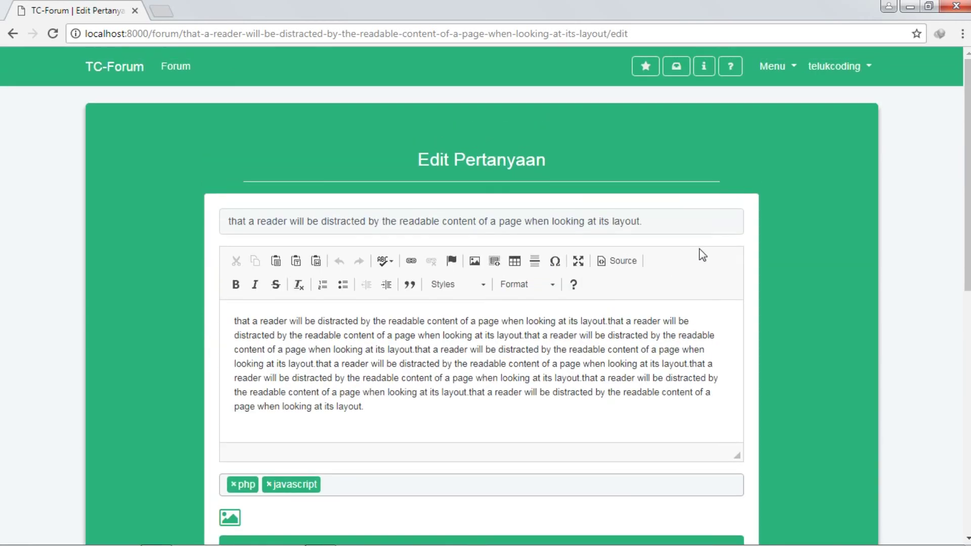